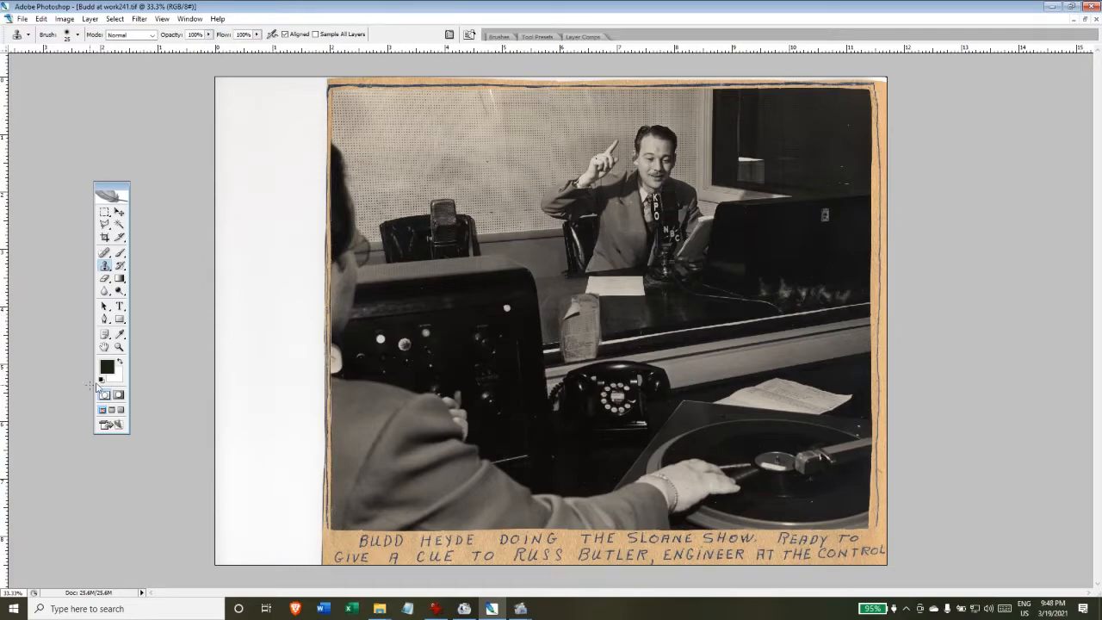
Zoom in on the photo to inspect the console's control knobs
{"action": "left_click", "coordinate": [120, 346]}
{"action": "left_click", "coordinate": [437, 337]}
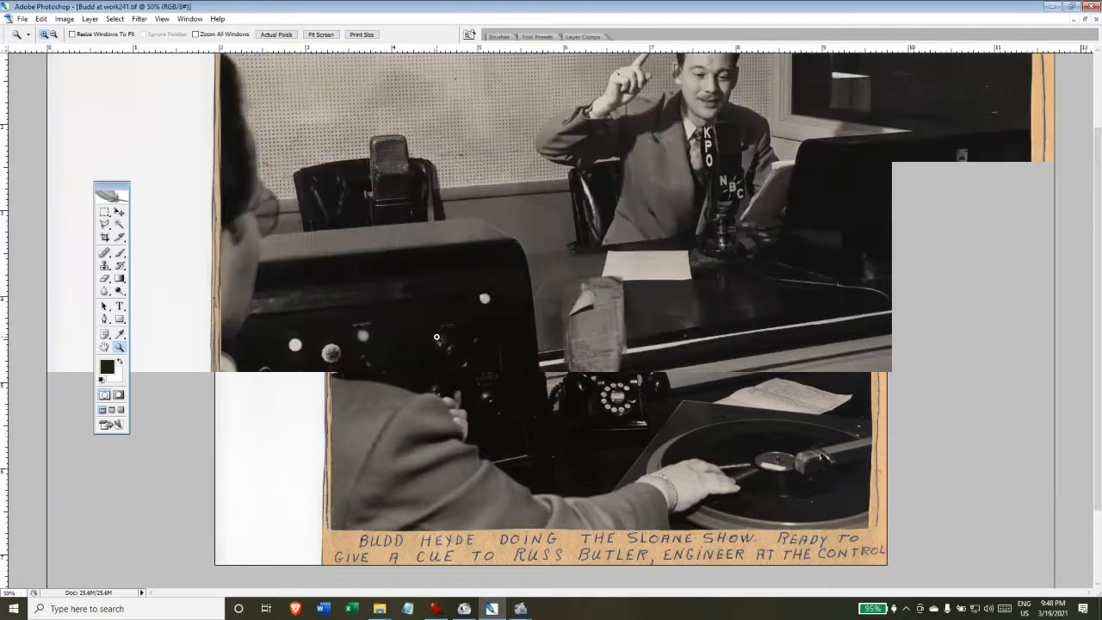
{"action": "left_click", "coordinate": [404, 340]}
{"action": "left_click", "coordinate": [371, 345]}
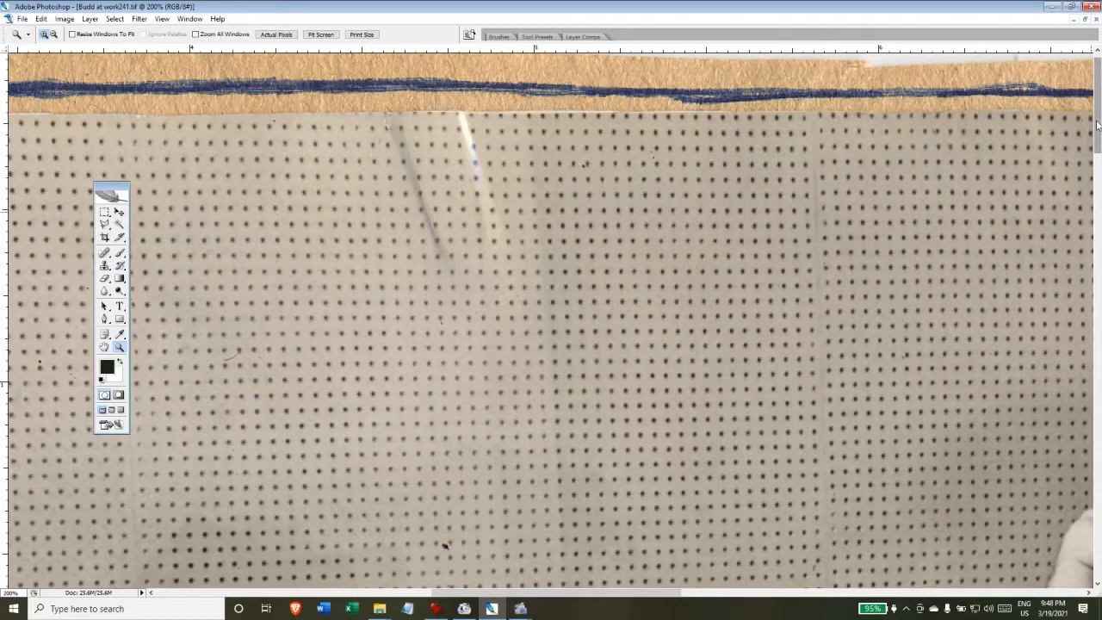
{"action": "left_click_drag", "start_coordinate": [1099, 125], "coordinate": [1100, 203]}
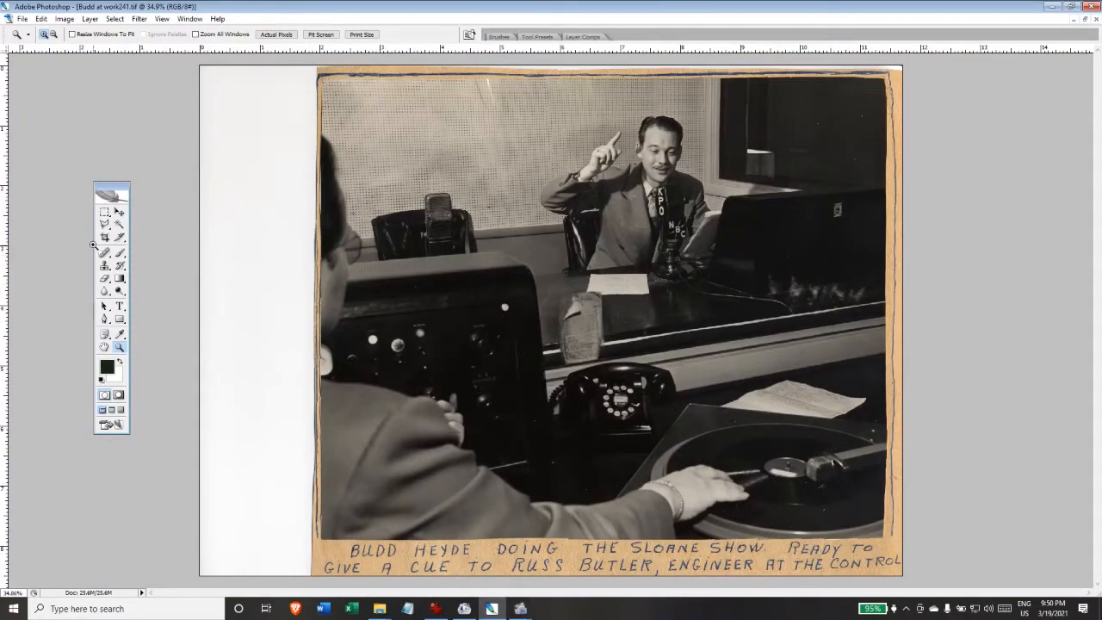
Crop the photo down to the studio scene, removing the caption and margins
{"action": "left_click", "coordinate": [105, 237]}
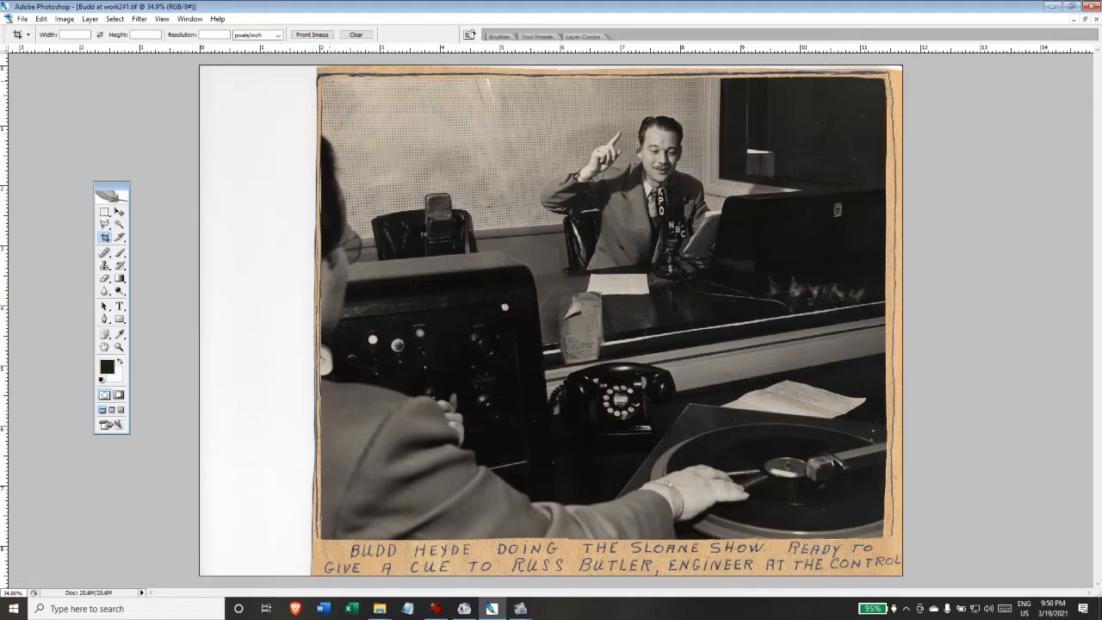
{"action": "left_click_drag", "start_coordinate": [469, 211], "coordinate": [817, 493]}
{"action": "right_click", "coordinate": [606, 348]}
{"action": "left_click", "coordinate": [625, 358]}
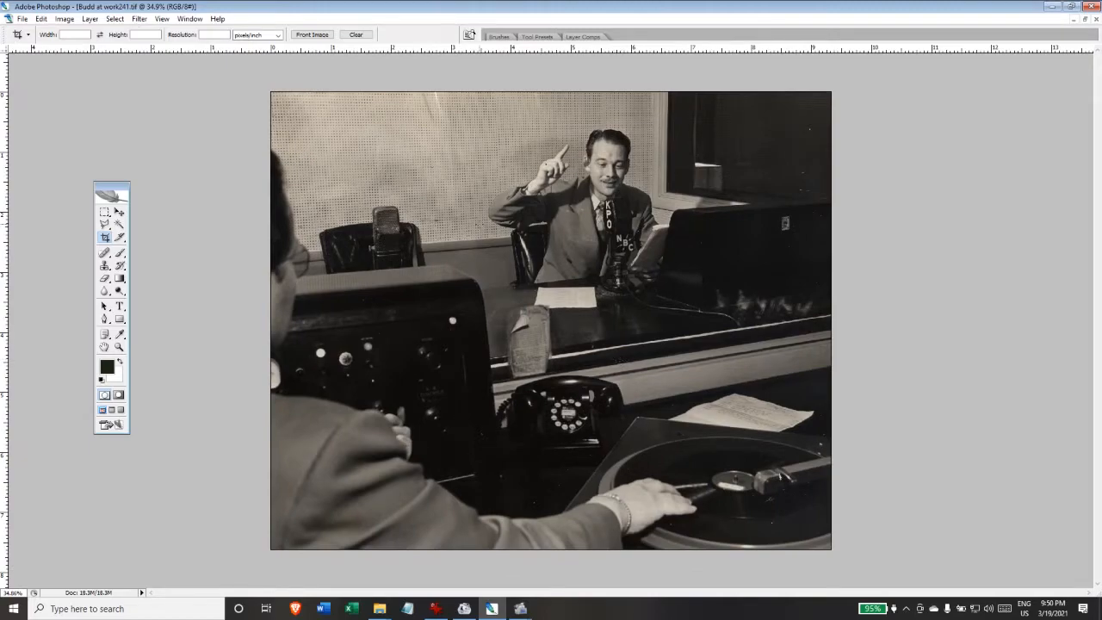
Convert the photo to Grayscale mode, discarding the colour information
{"action": "left_click", "coordinate": [69, 20]}
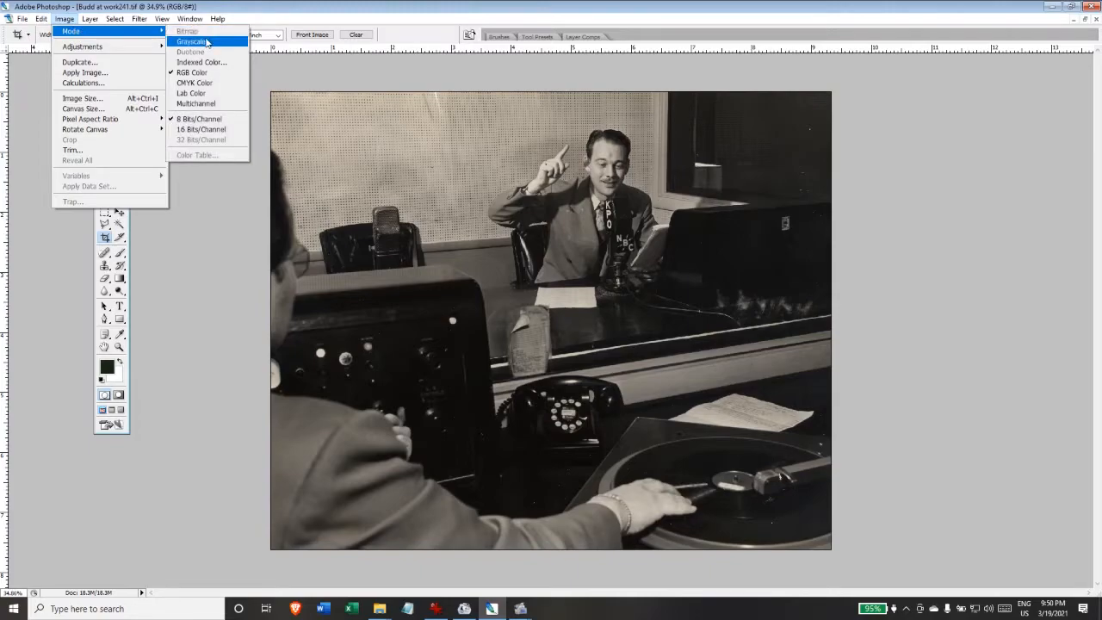
{"action": "left_click", "coordinate": [206, 42]}
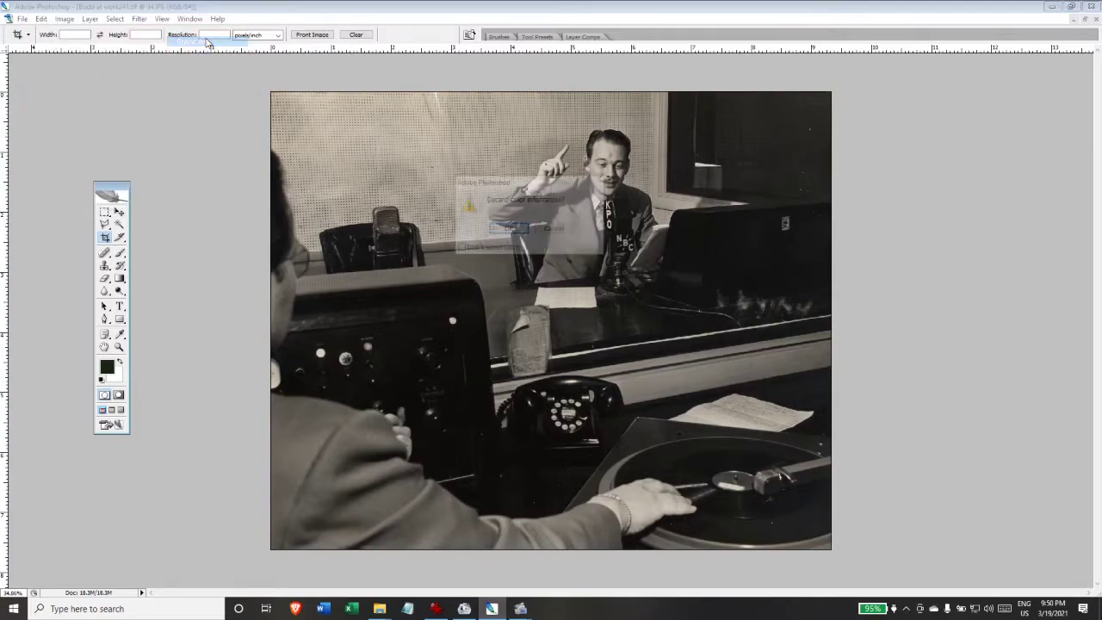
{"action": "left_click", "coordinate": [508, 229]}
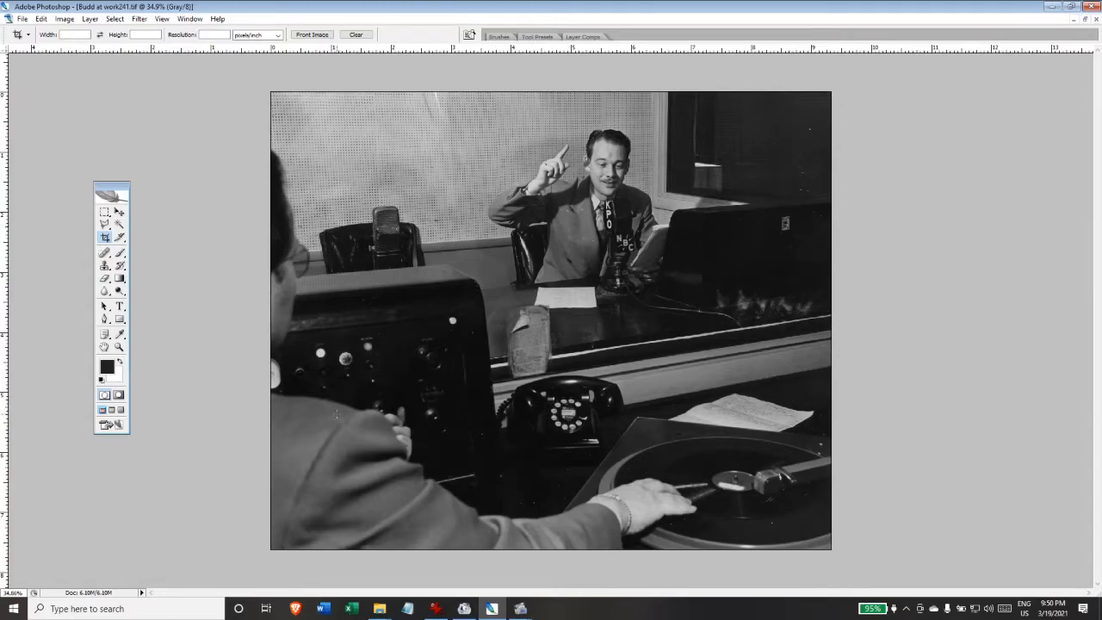
Zoom in to 200% on the console's front panel for close retouching
{"action": "left_click", "coordinate": [120, 346]}
{"action": "left_click", "coordinate": [427, 352]}
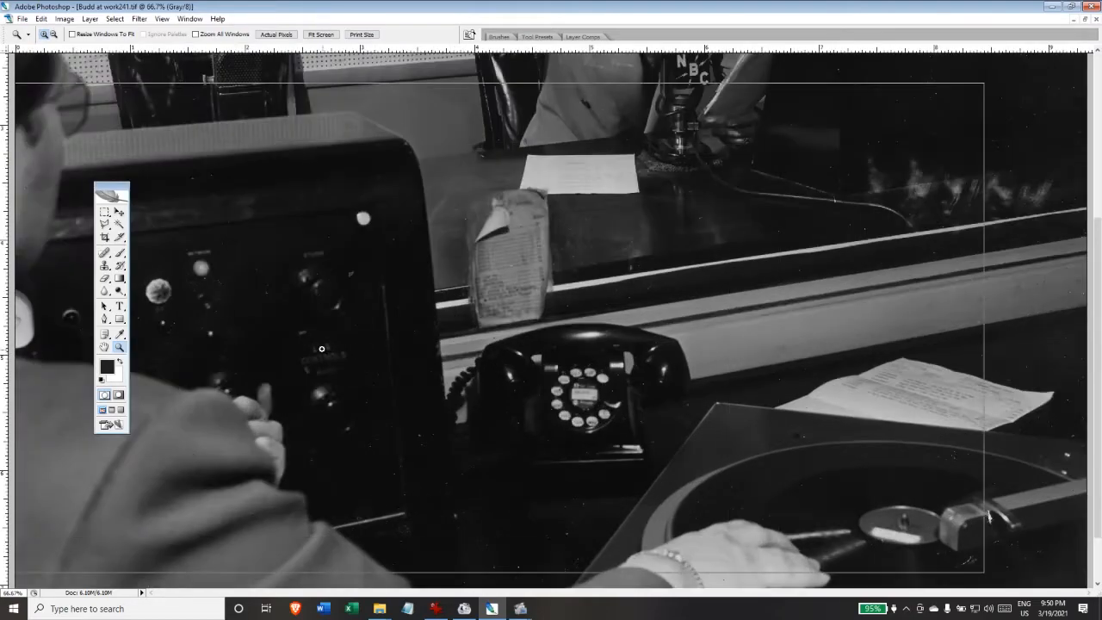
{"action": "left_click", "coordinate": [321, 349]}
{"action": "left_click", "coordinate": [321, 348]}
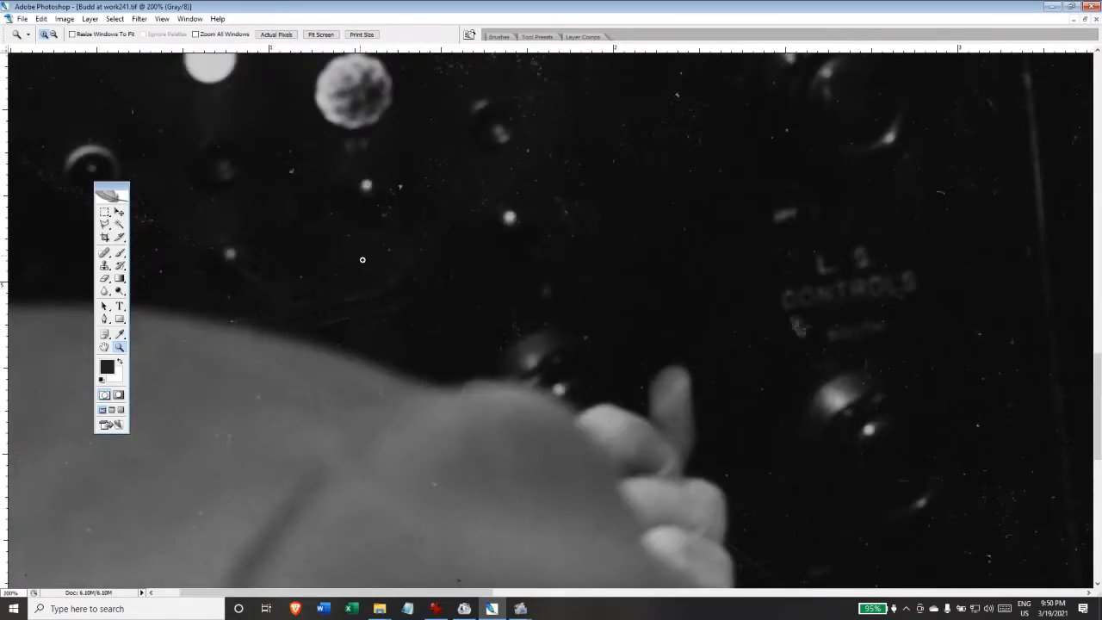
{"action": "scroll", "coordinate": [366, 345], "scroll_direction": "down", "scroll_amount": 3}
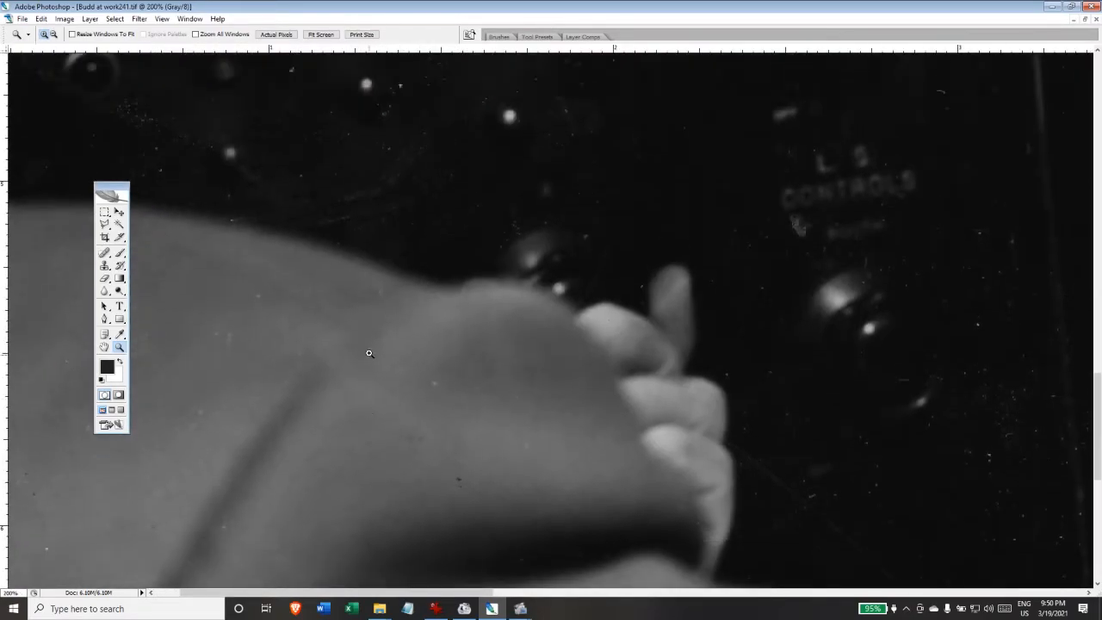
{"action": "scroll", "coordinate": [368, 353], "scroll_direction": "up", "scroll_amount": 2}
{"action": "scroll", "coordinate": [369, 353], "scroll_direction": "up", "scroll_amount": 2}
{"action": "scroll", "coordinate": [368, 353], "scroll_direction": "up", "scroll_amount": 1}
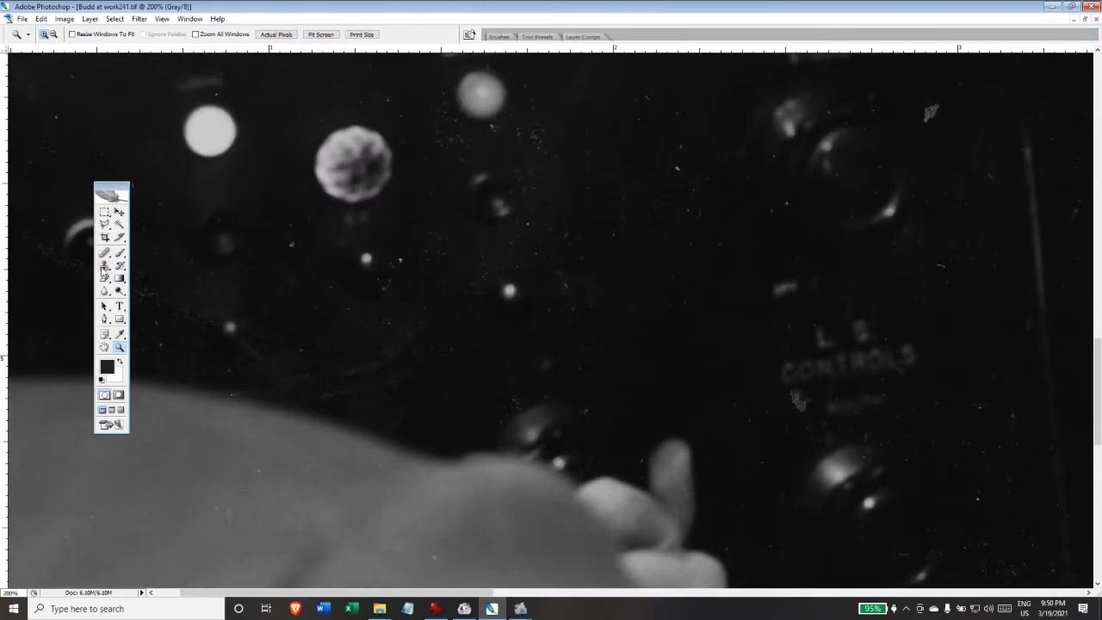
Set up the Clone Stamp with a 17 px brush and sample clean dark panel as source
{"action": "left_click", "coordinate": [104, 266]}
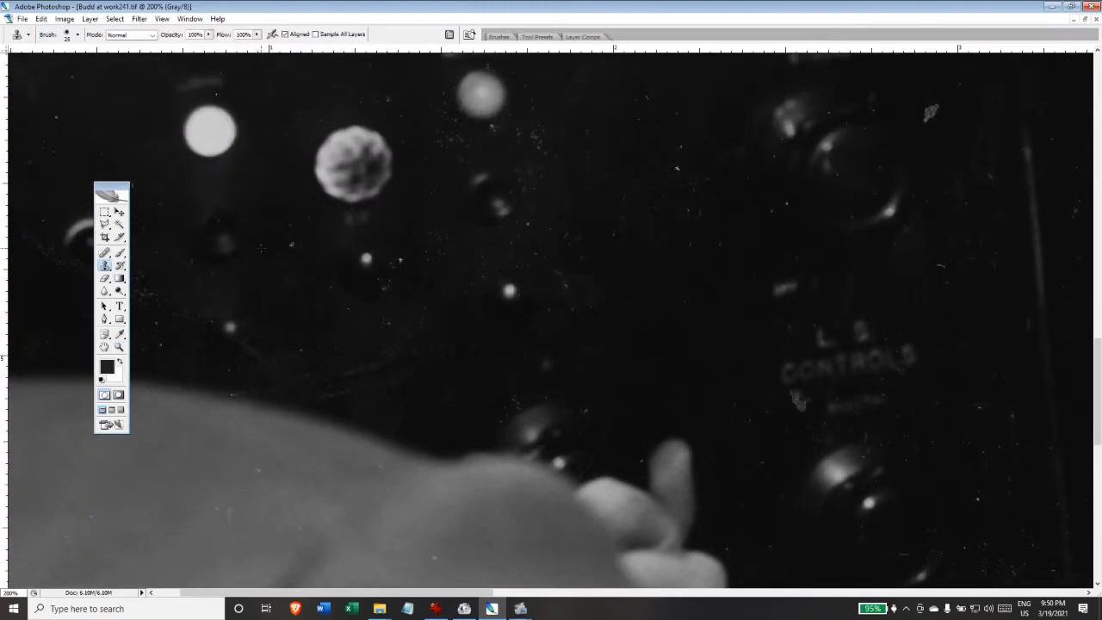
{"action": "key", "text": "Tab"}
{"action": "key", "text": "Tab"}
{"action": "right_click", "coordinate": [266, 236]}
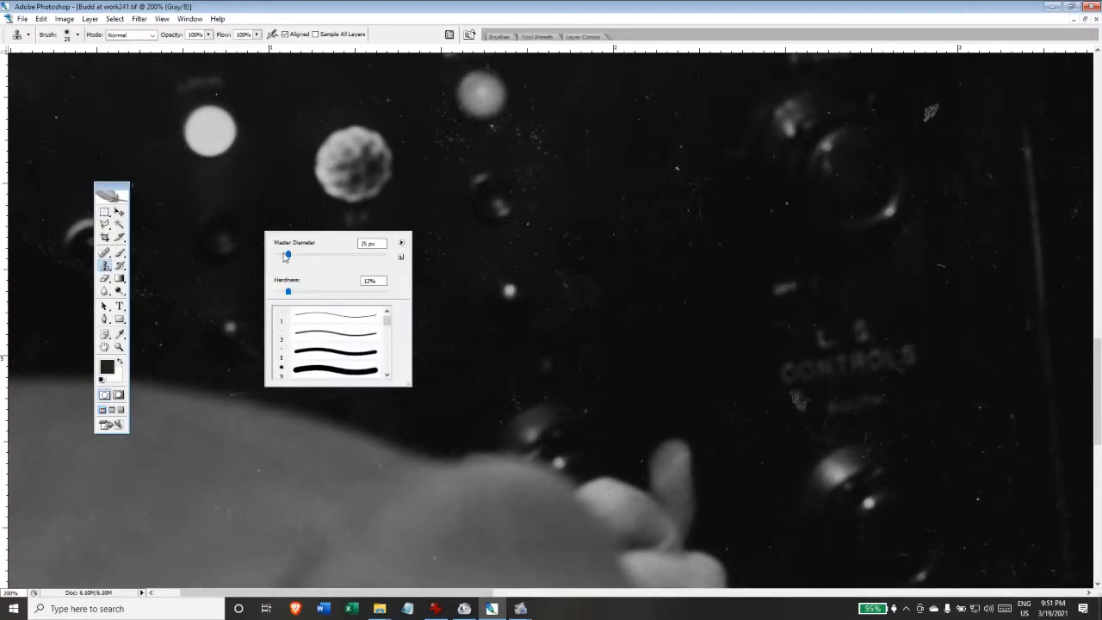
{"action": "left_click_drag", "start_coordinate": [287, 255], "coordinate": [284, 257]}
{"action": "key", "text": "Return"}
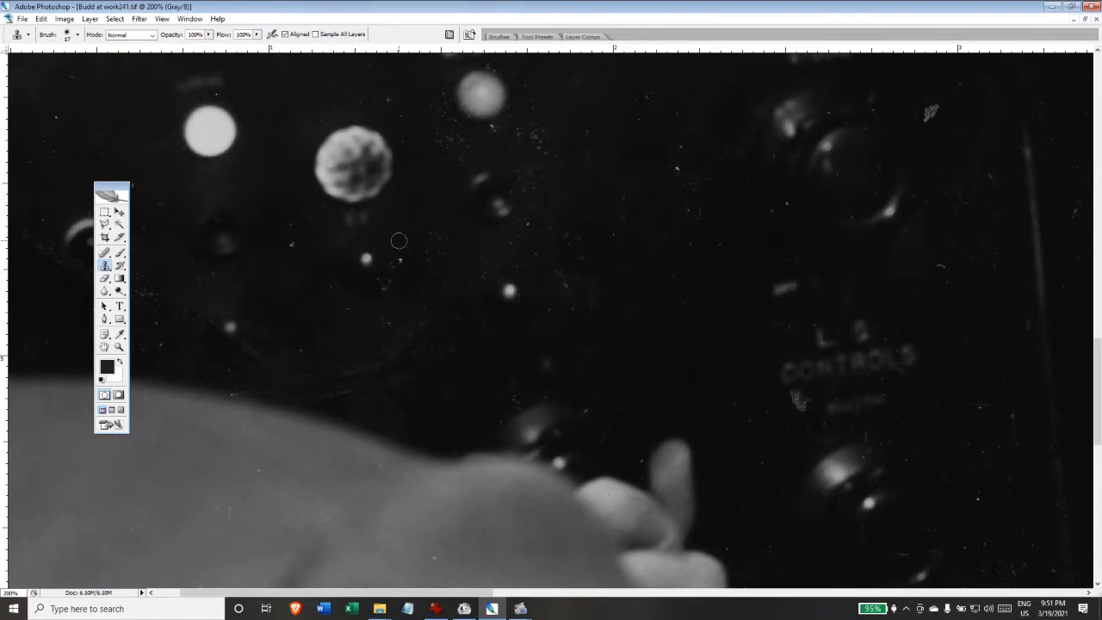
{"action": "left_click", "coordinate": [327, 241], "text": "alt"}
Clone dark background over the first white specks on the console panel
{"action": "left_click", "coordinate": [312, 244], "text": "alt"}
{"action": "left_click", "coordinate": [284, 212], "text": "alt"}
{"action": "left_click_drag", "start_coordinate": [299, 226], "coordinate": [311, 216]}
{"action": "left_click", "coordinate": [399, 260]}
{"action": "left_click", "coordinate": [232, 398], "text": "alt"}
Paint dark panel texture over the remaining dust specks across and down the panel
{"action": "left_click_drag", "start_coordinate": [515, 240], "coordinate": [489, 272]}
{"action": "left_click_drag", "start_coordinate": [489, 272], "coordinate": [367, 367]}
{"action": "mouse_move", "coordinate": [316, 371]}
{"action": "left_mouse_down"}
{"action": "mouse_move", "coordinate": [302, 380]}
{"action": "mouse_move", "coordinate": [246, 342]}
{"action": "left_mouse_up"}
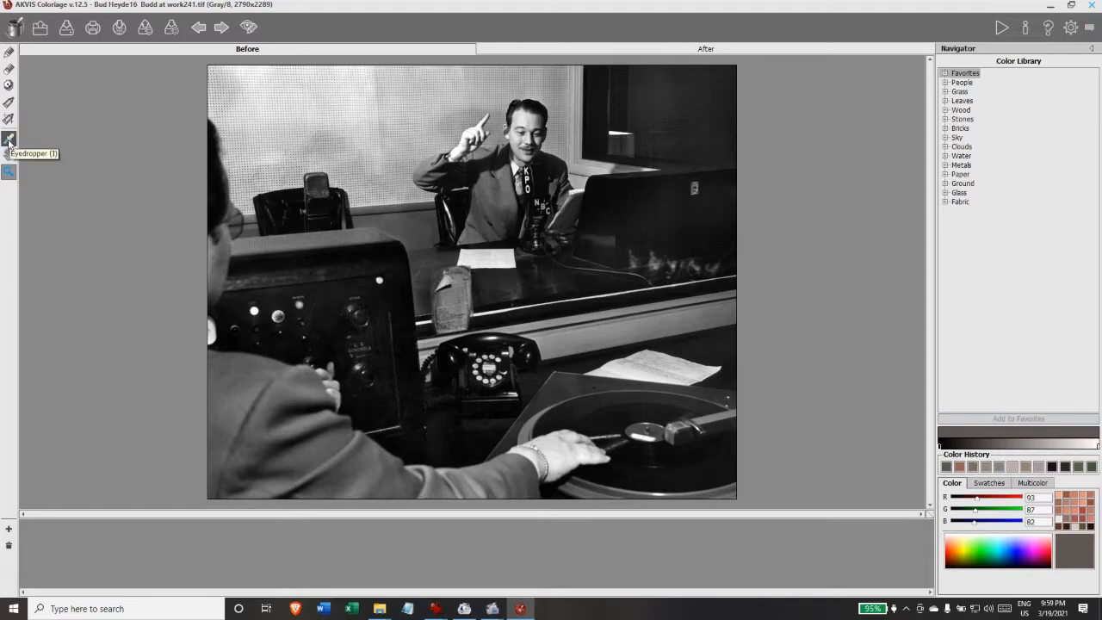
Zoom the Coloriage workspace in on the announcer's face and KPO microphone
{"action": "left_click", "coordinate": [404, 178]}
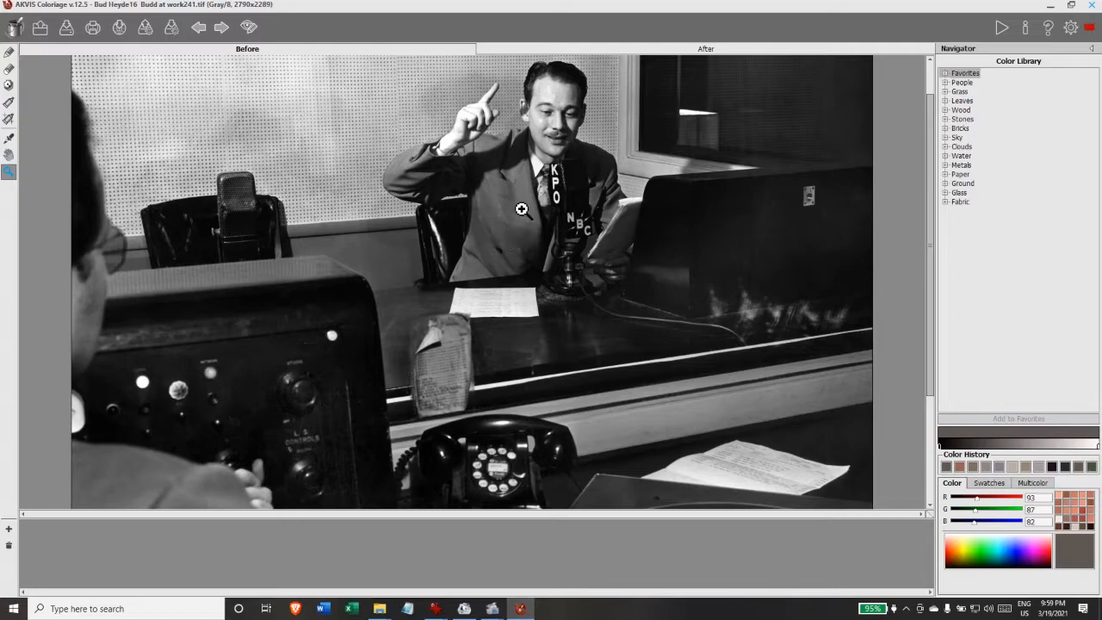
{"action": "scroll", "coordinate": [534, 212], "scroll_direction": "up", "scroll_amount": 1}
{"action": "scroll", "coordinate": [534, 212], "scroll_direction": "up", "scroll_amount": 1}
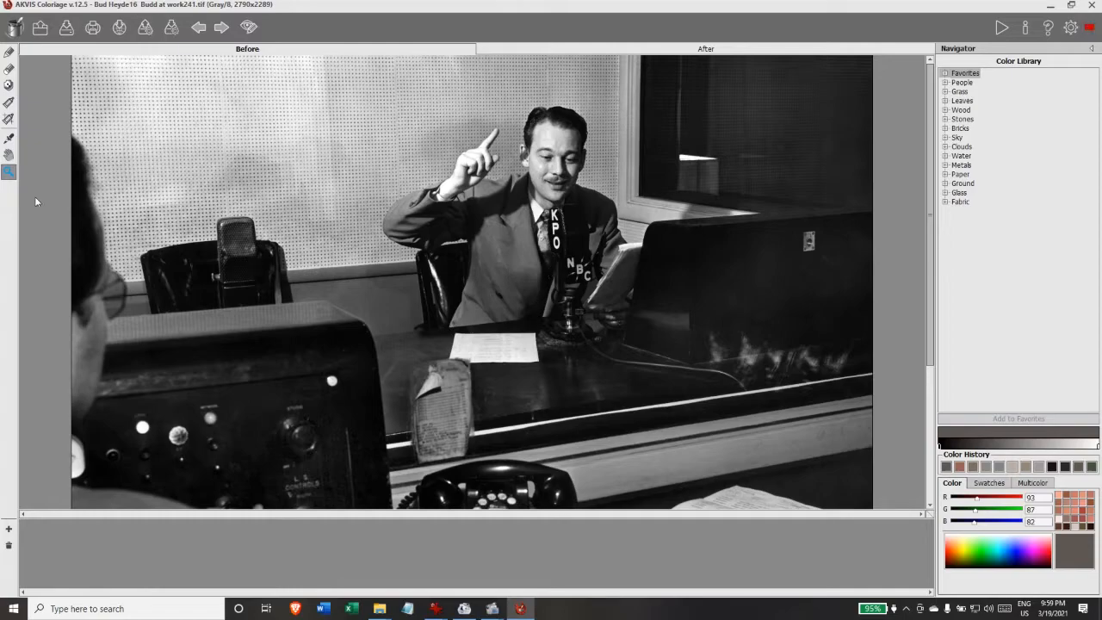
{"action": "left_click", "coordinate": [557, 224]}
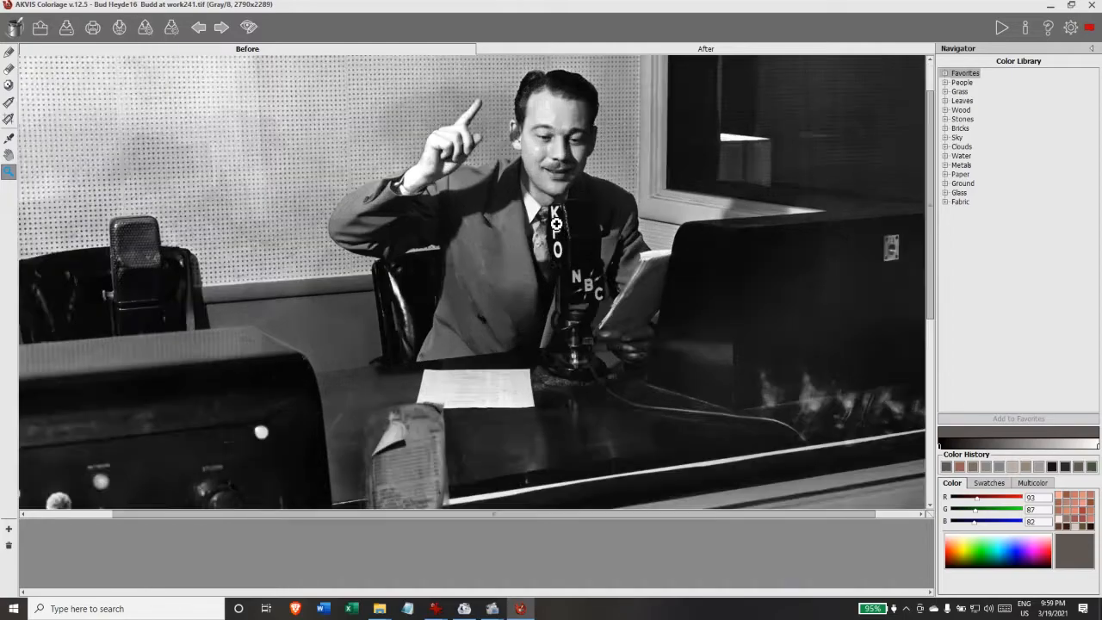
{"action": "left_click", "coordinate": [551, 220]}
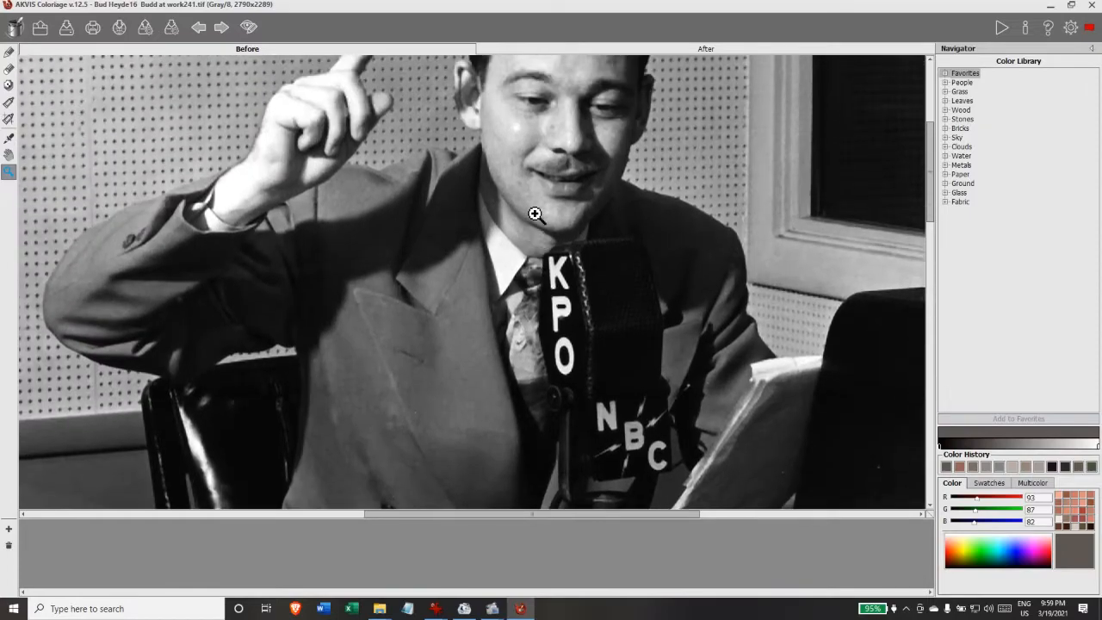
{"action": "scroll", "coordinate": [546, 227], "scroll_direction": "up", "scroll_amount": 1}
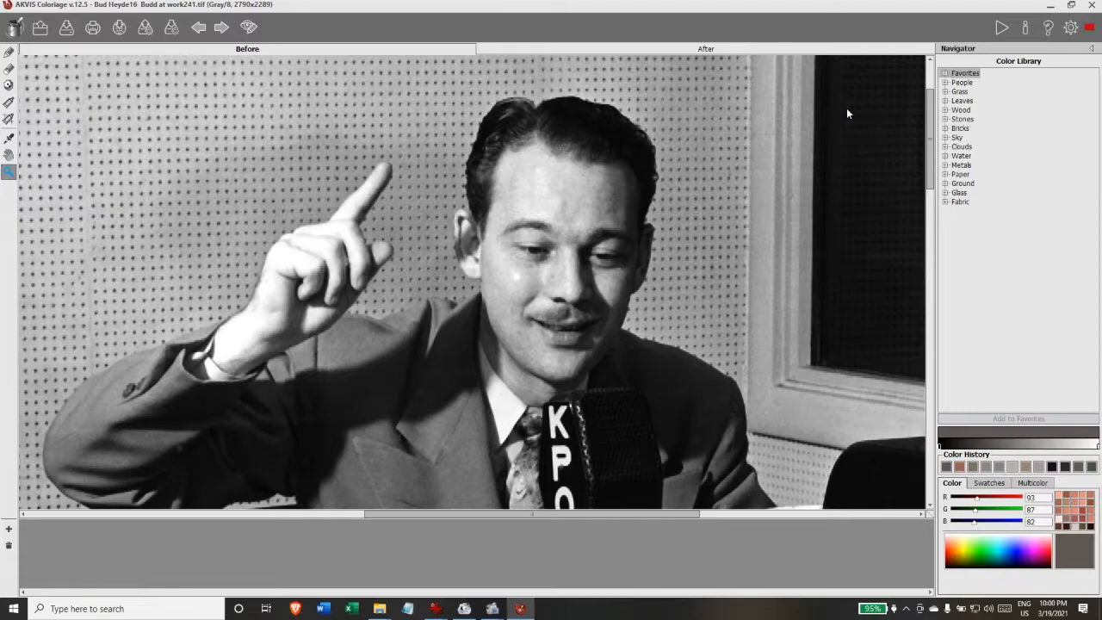
Place the Silver hair man.jpg reference in IrfanView on the right beside Coloriage, ready for sampling
{"action": "left_click", "coordinate": [1071, 7]}
{"action": "mouse_move", "coordinate": [379, 609]}
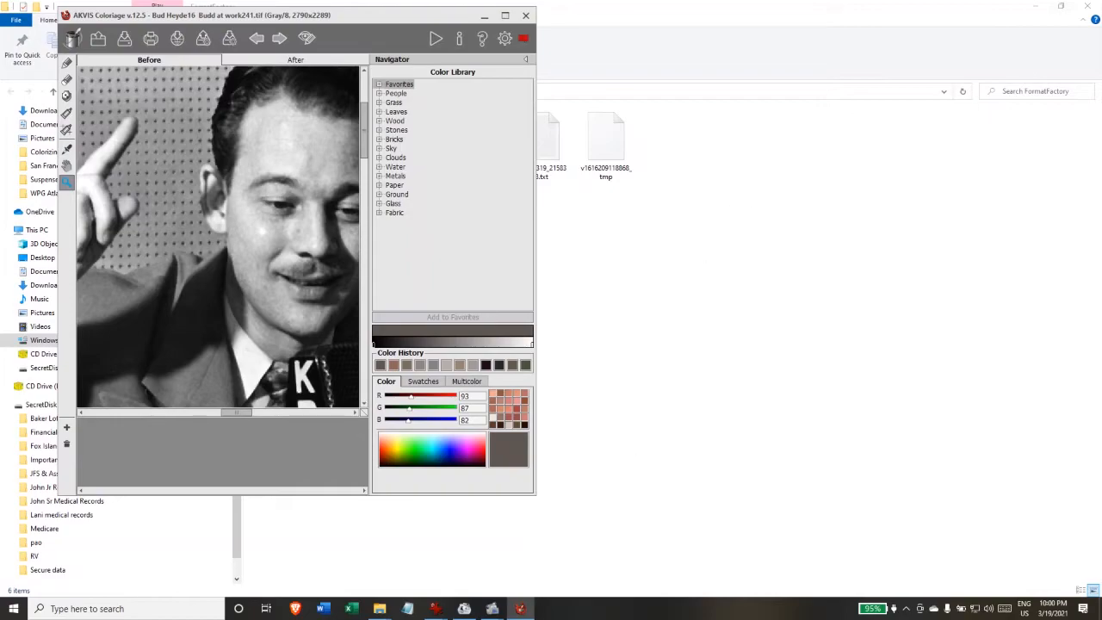
{"action": "left_click", "coordinate": [123, 555]}
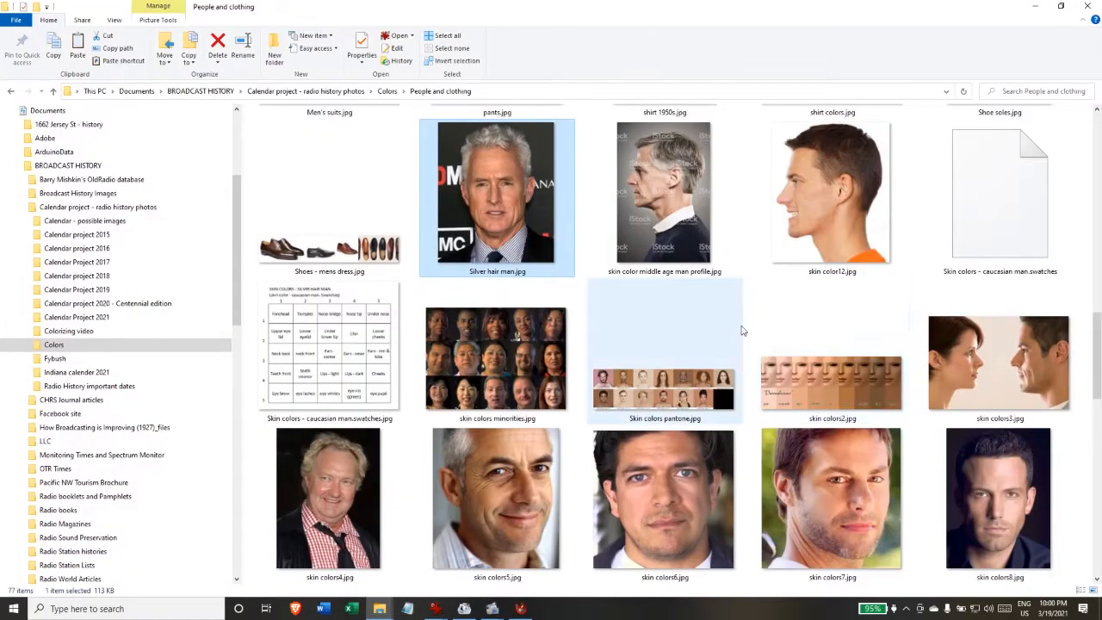
{"action": "double_click", "coordinate": [508, 206]}
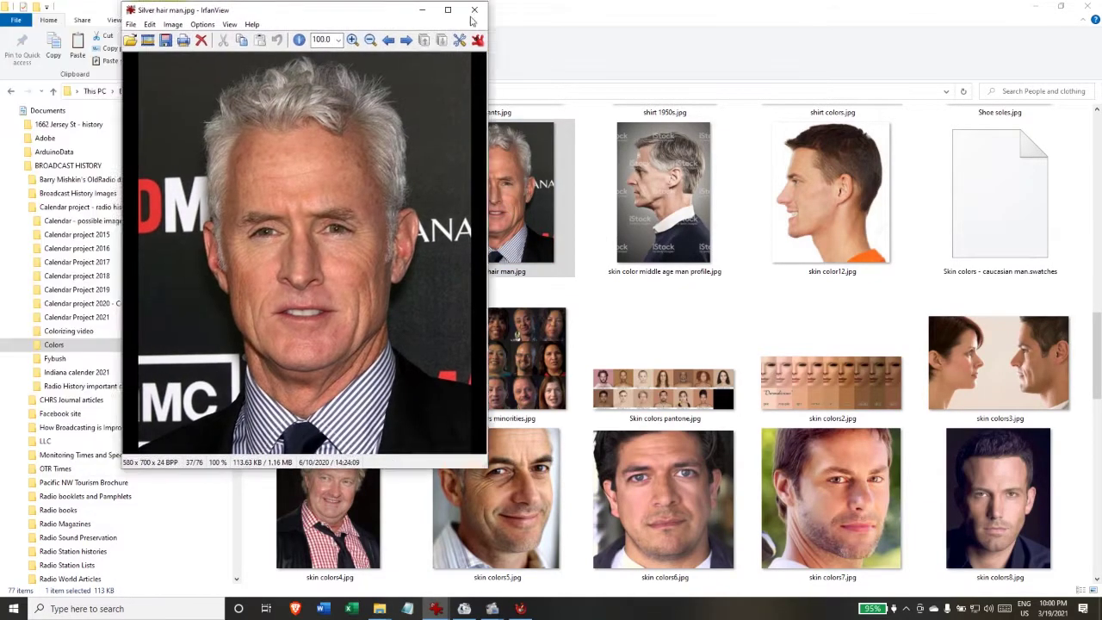
{"action": "left_click_drag", "start_coordinate": [470, 15], "coordinate": [1055, 17]}
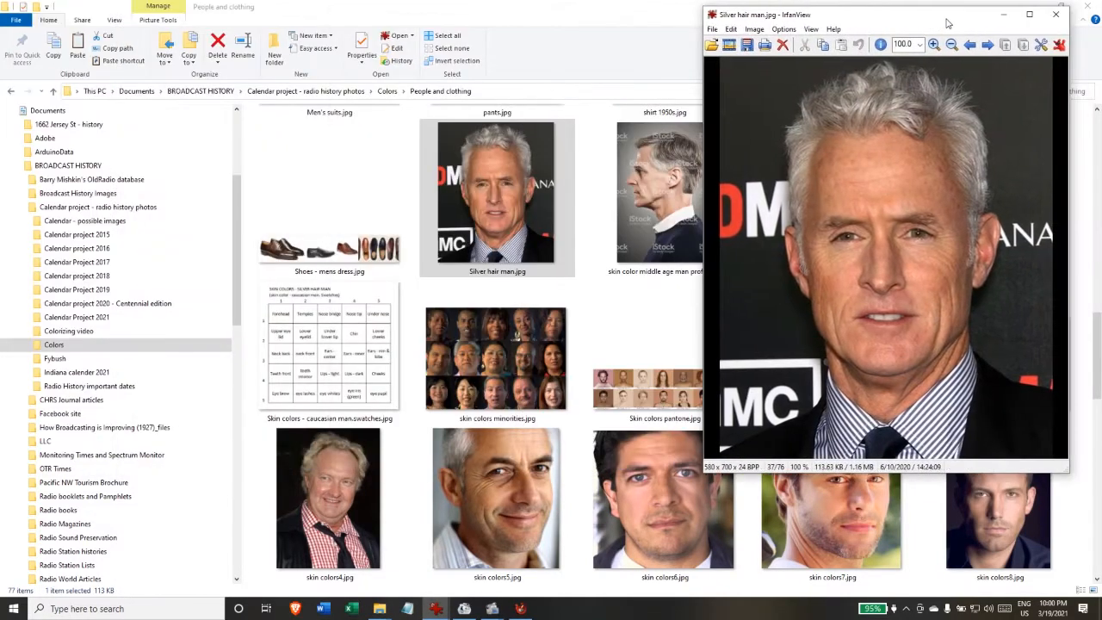
{"action": "left_click", "coordinate": [522, 609]}
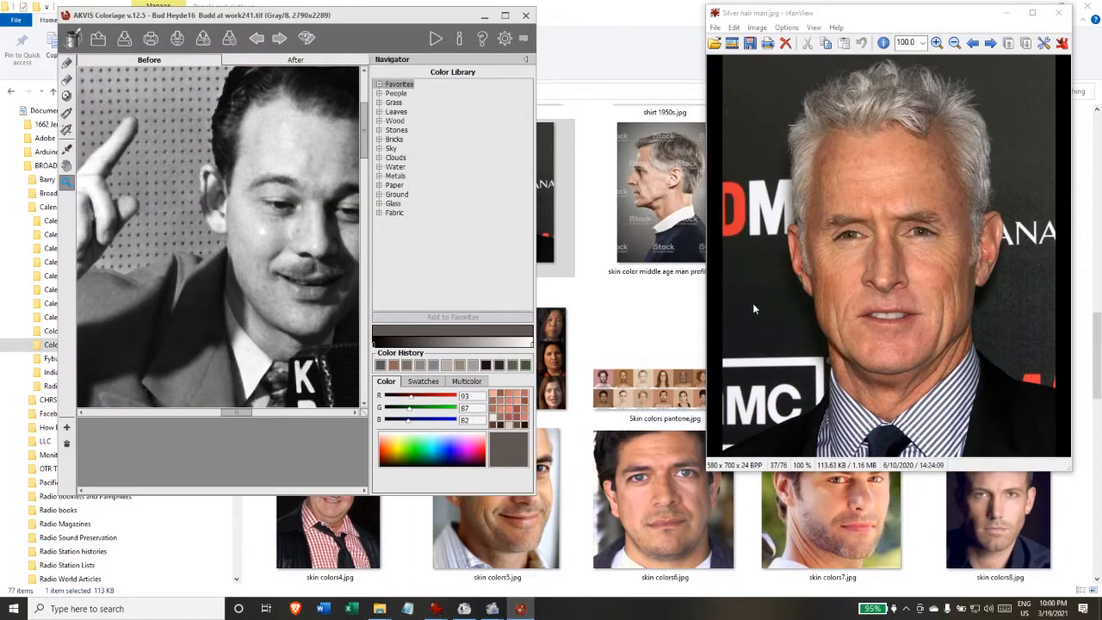
{"action": "key", "text": "i"}
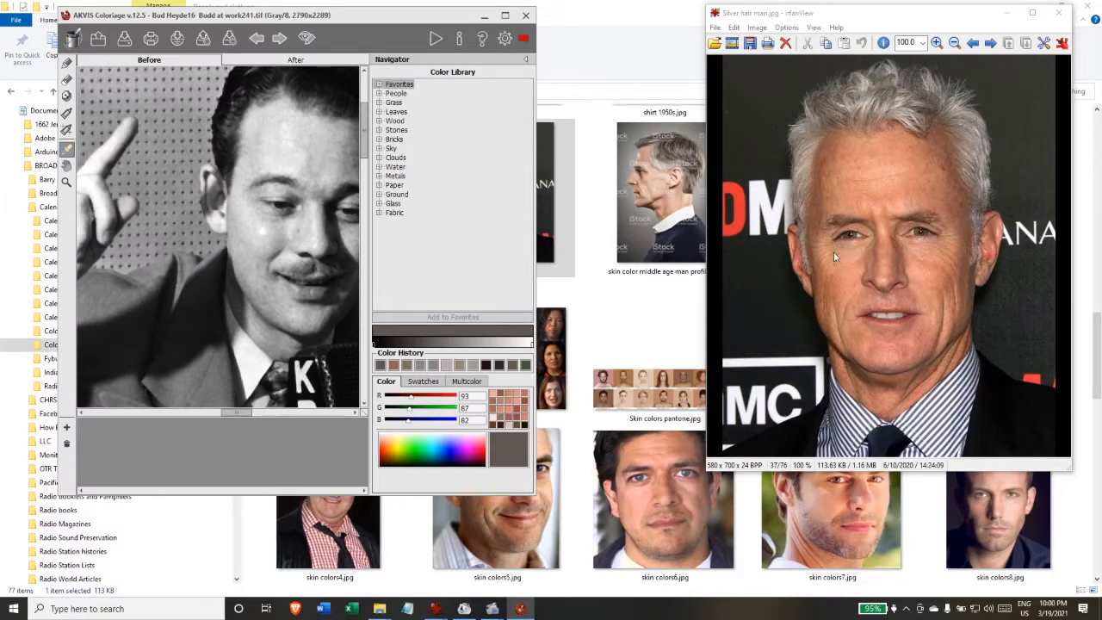
Sample a skin tone from the reference forehead and stroke it across the announcer's forehead
{"action": "left_click", "coordinate": [505, 446]}
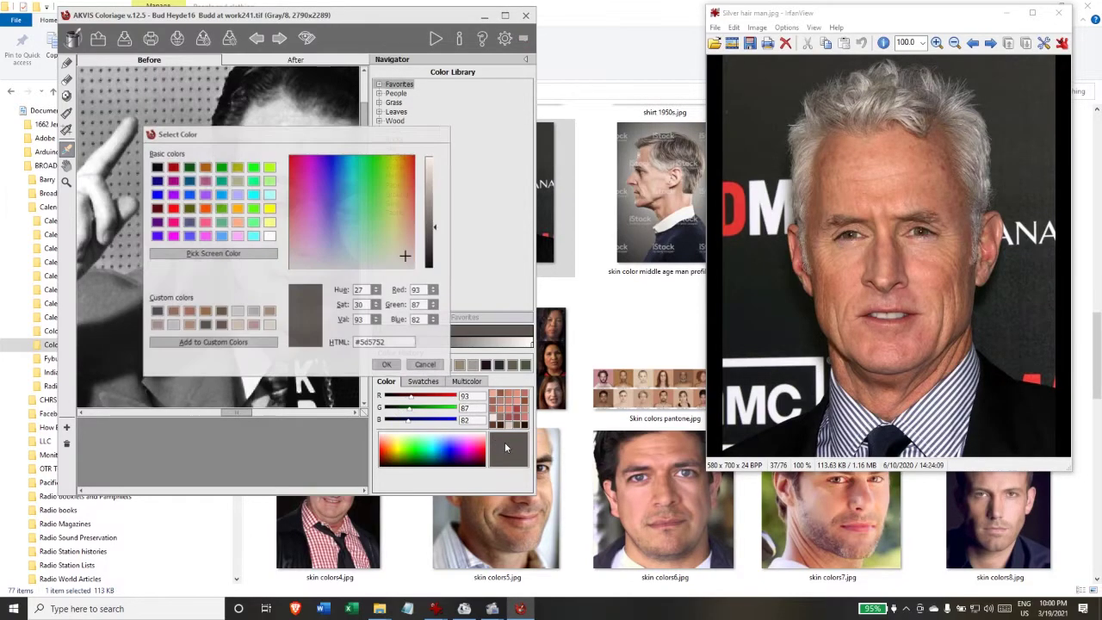
{"action": "left_click", "coordinate": [209, 255]}
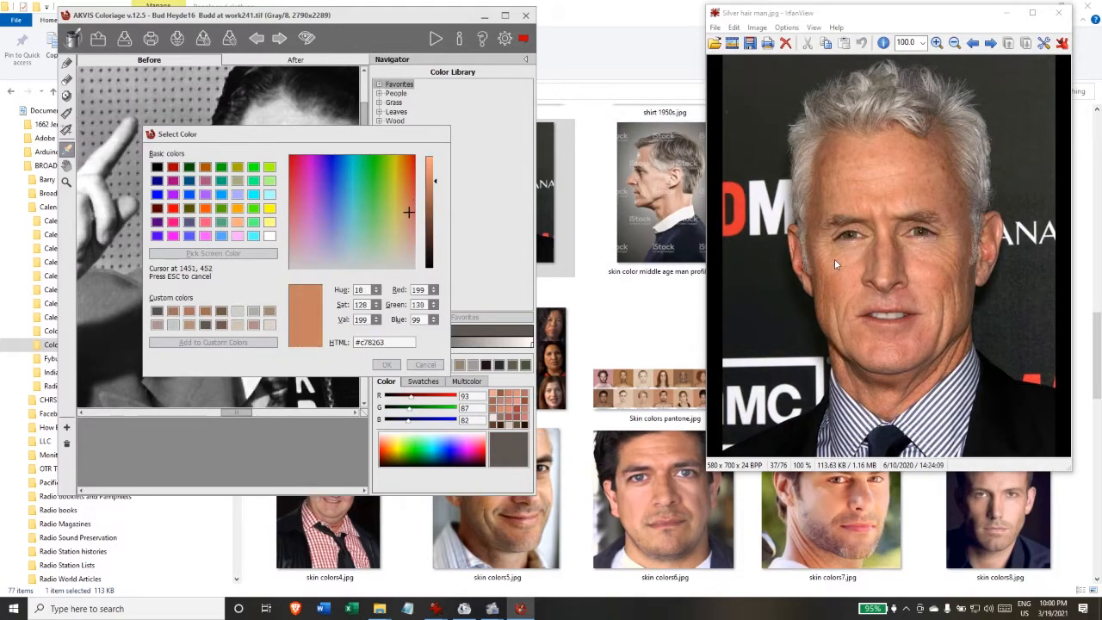
{"action": "left_click", "coordinate": [888, 167]}
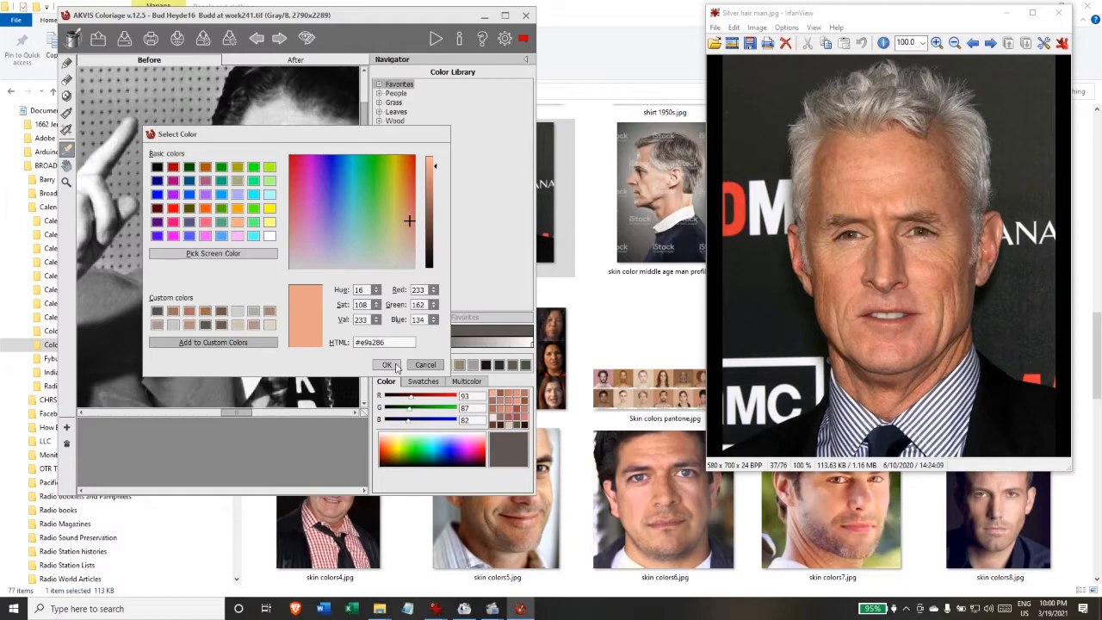
{"action": "left_click", "coordinate": [387, 365]}
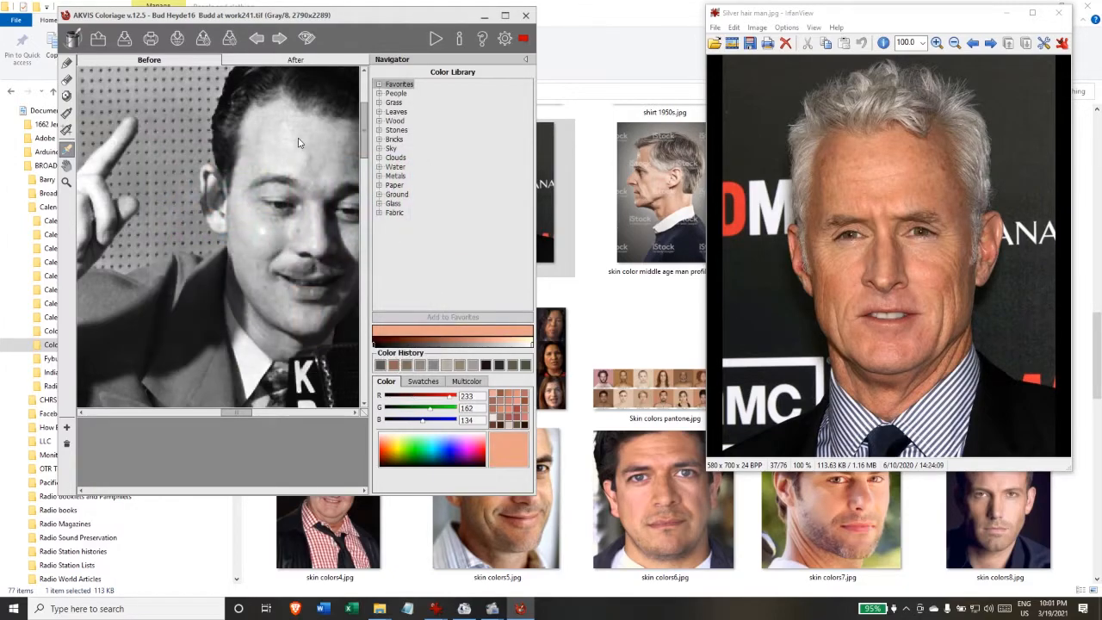
{"action": "left_click", "coordinate": [66, 63]}
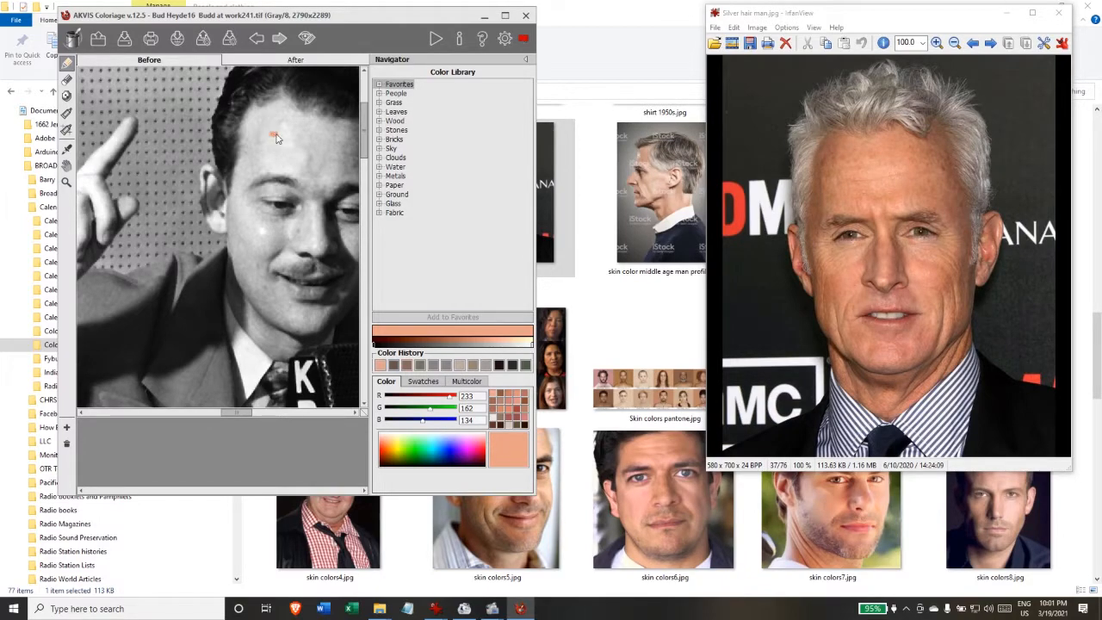
{"action": "left_click_drag", "start_coordinate": [269, 135], "coordinate": [343, 139]}
{"action": "left_click_drag", "start_coordinate": [276, 156], "coordinate": [307, 162]}
{"action": "left_click_drag", "start_coordinate": [238, 412], "coordinate": [248, 414]}
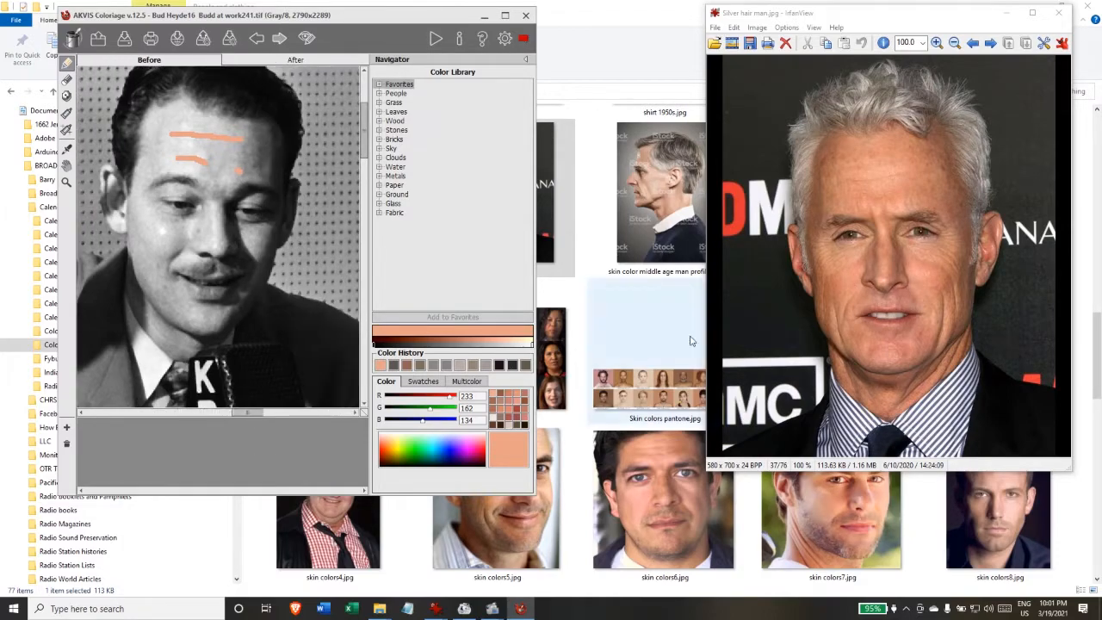
Sample deeper and darker skin tones and add vertical strokes at both temples
{"action": "left_click", "coordinate": [518, 449]}
{"action": "left_click", "coordinate": [213, 253]}
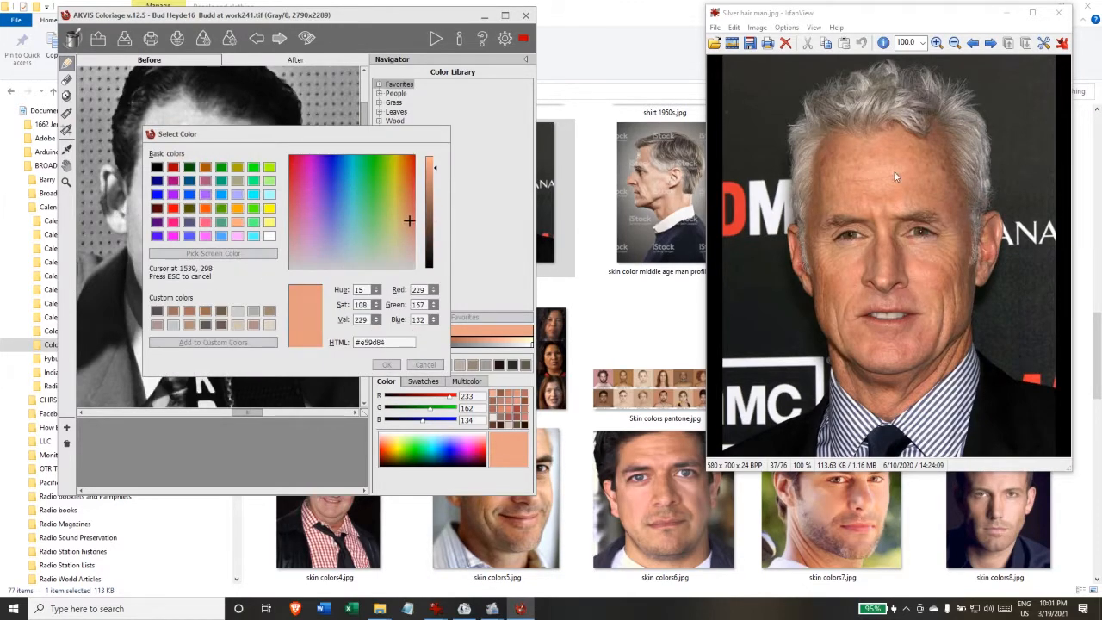
{"action": "left_click", "coordinate": [929, 173]}
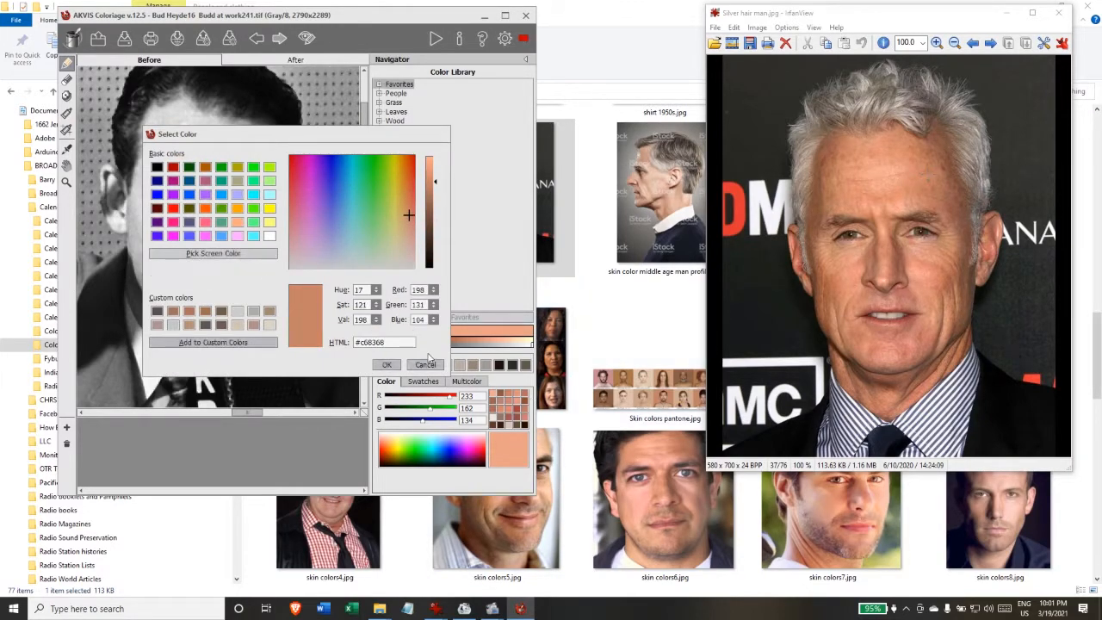
{"action": "left_click", "coordinate": [387, 364]}
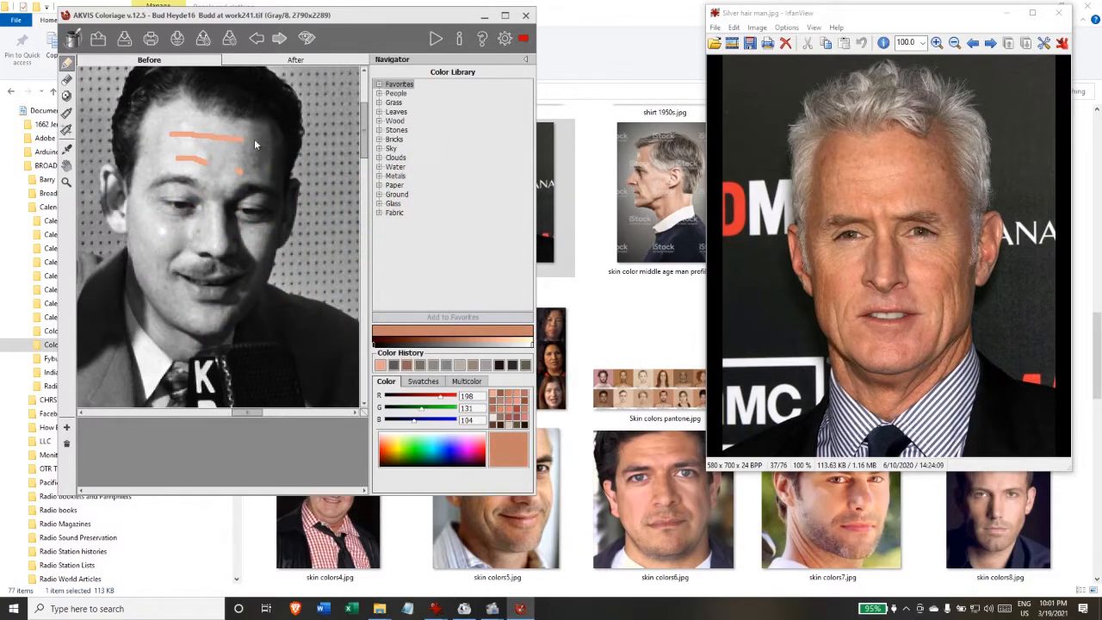
{"action": "left_click_drag", "start_coordinate": [255, 135], "coordinate": [265, 170]}
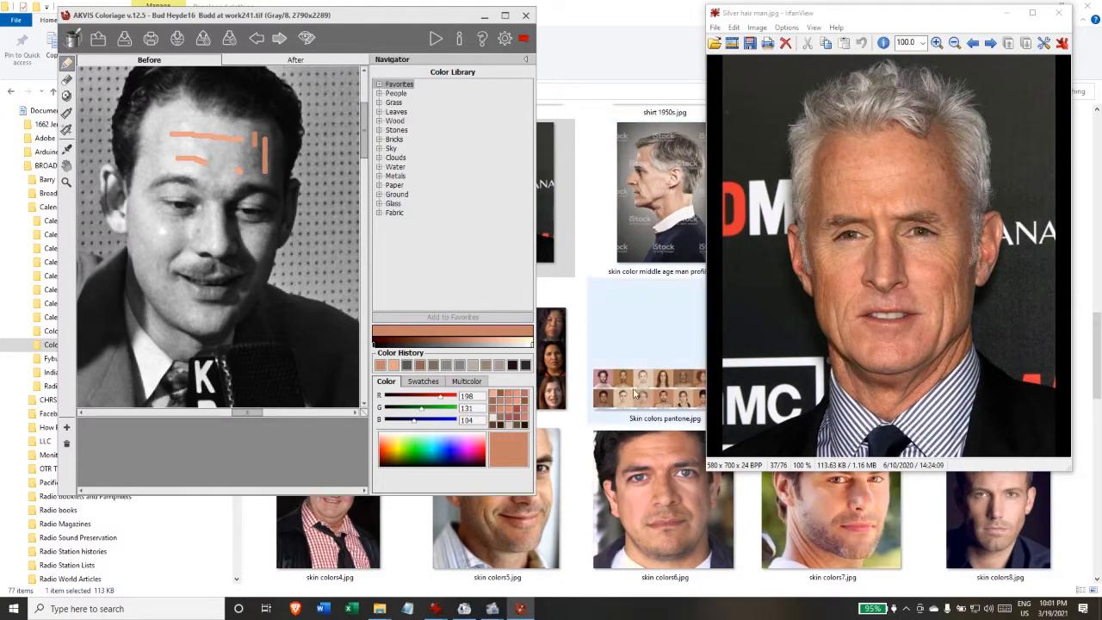
{"action": "left_click", "coordinate": [509, 450]}
{"action": "left_click", "coordinate": [249, 253]}
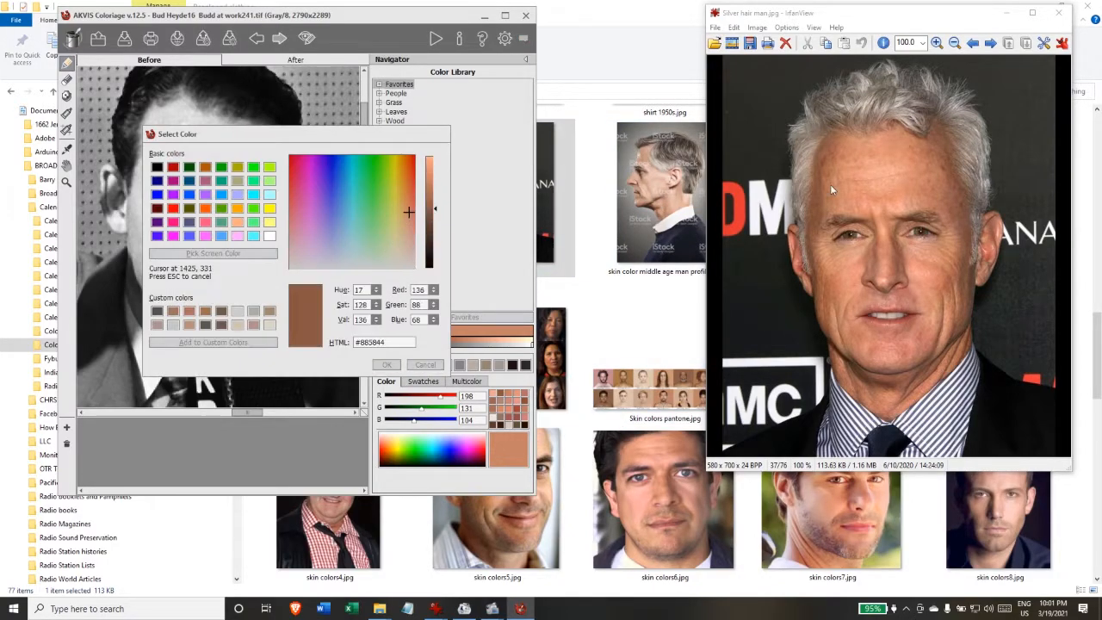
{"action": "left_click", "coordinate": [823, 170]}
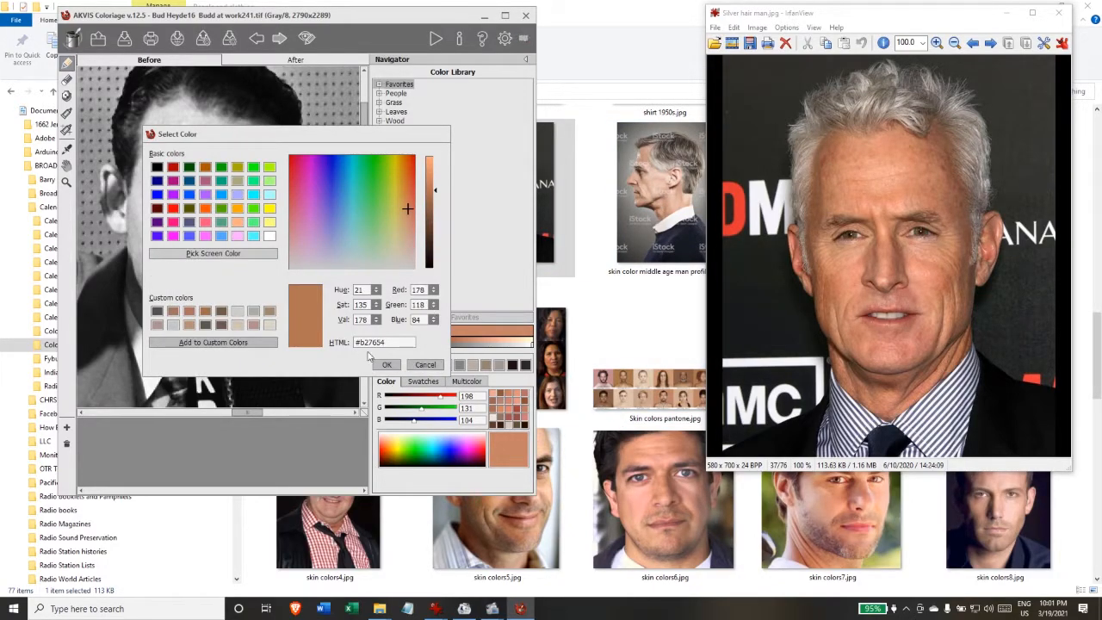
{"action": "left_click", "coordinate": [387, 365]}
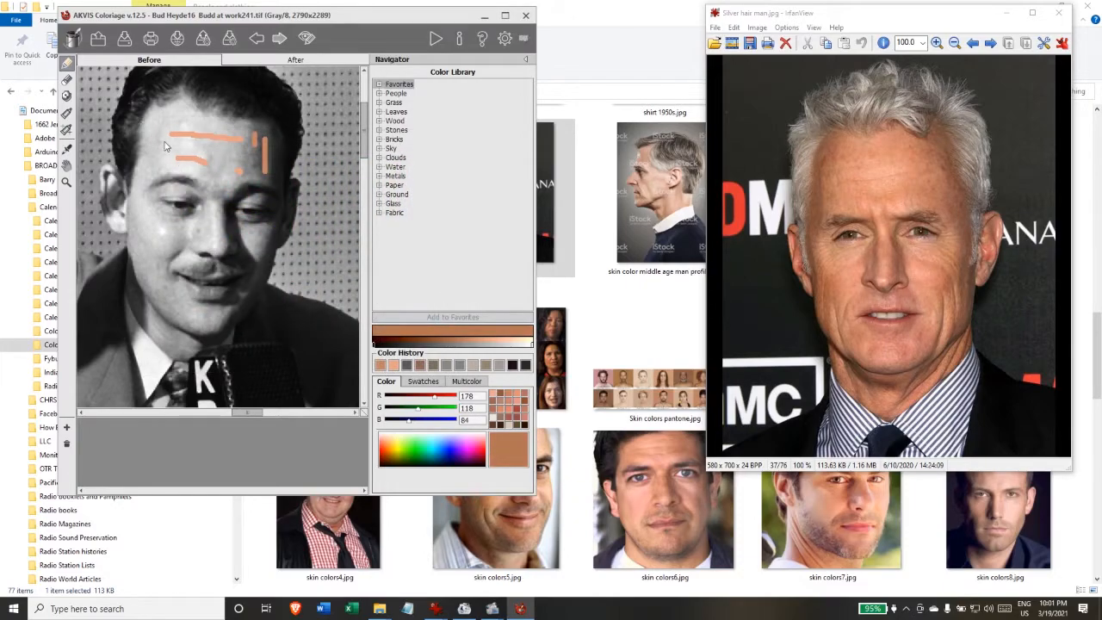
{"action": "left_click_drag", "start_coordinate": [155, 136], "coordinate": [157, 165]}
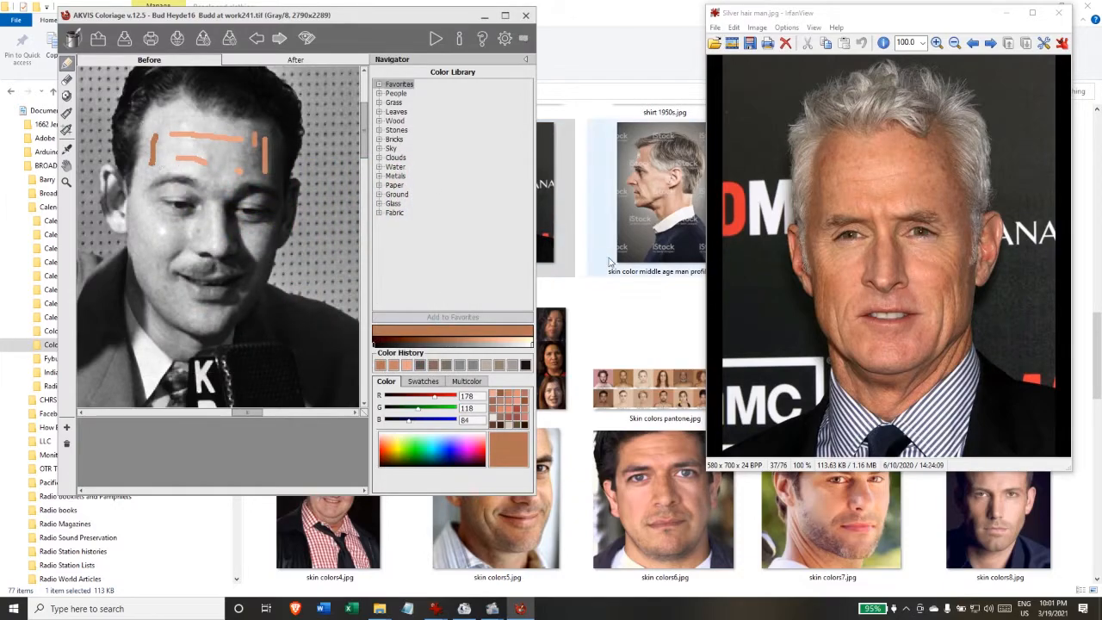
Add brown shadow strokes under the eyes, then sample a skin tone near the reference nose
{"action": "left_click", "coordinate": [519, 459]}
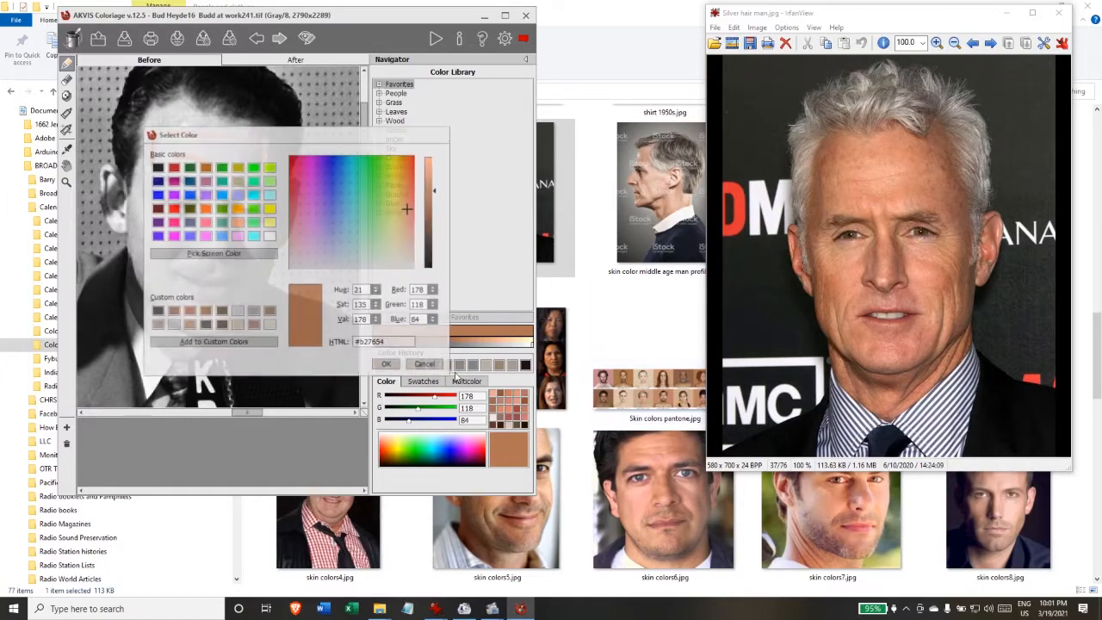
{"action": "left_click", "coordinate": [267, 253]}
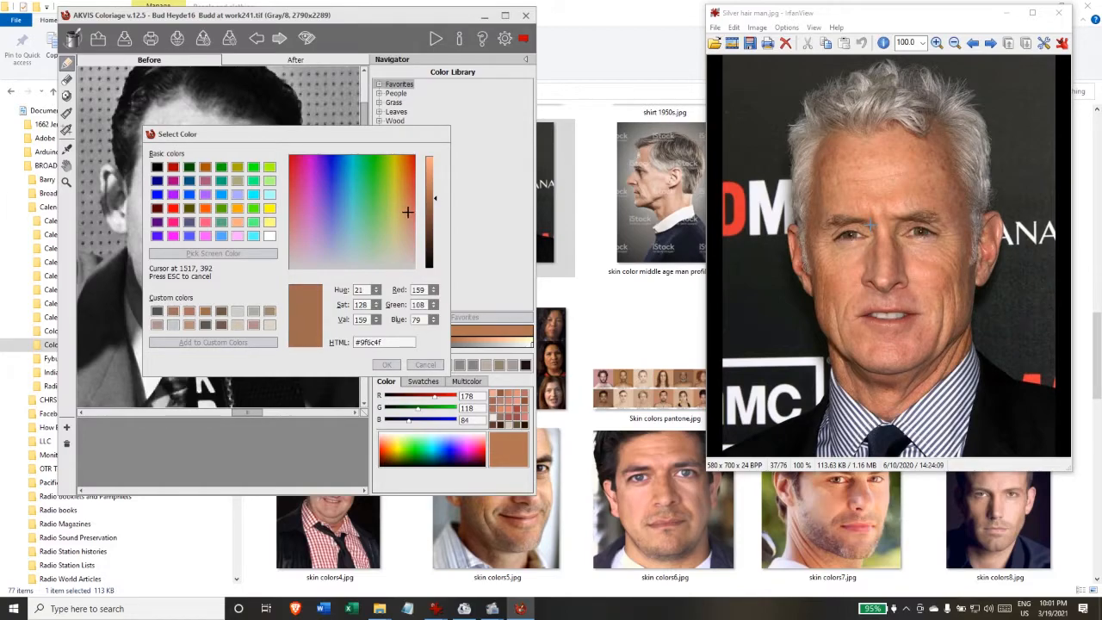
{"action": "left_click", "coordinate": [387, 364]}
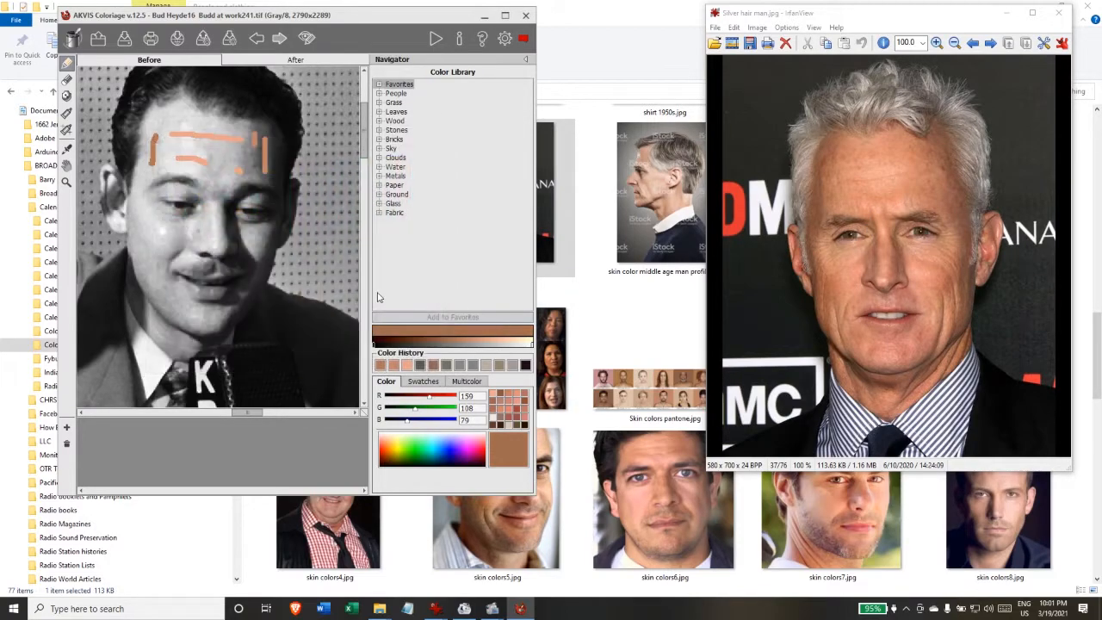
{"action": "left_click_drag", "start_coordinate": [167, 190], "coordinate": [262, 198]}
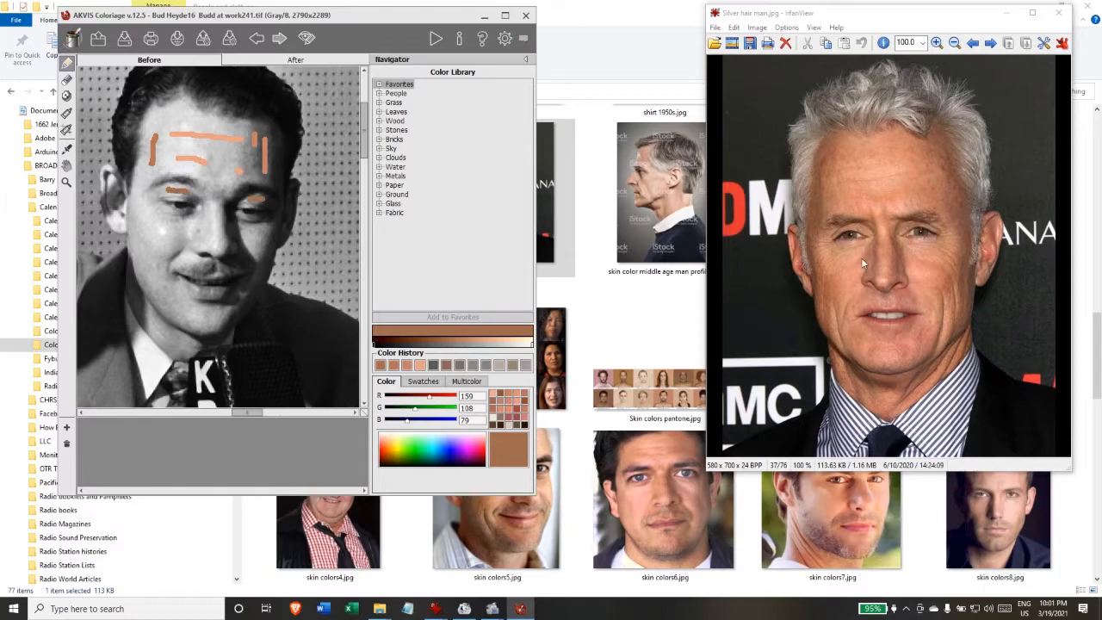
{"action": "left_click", "coordinate": [508, 444]}
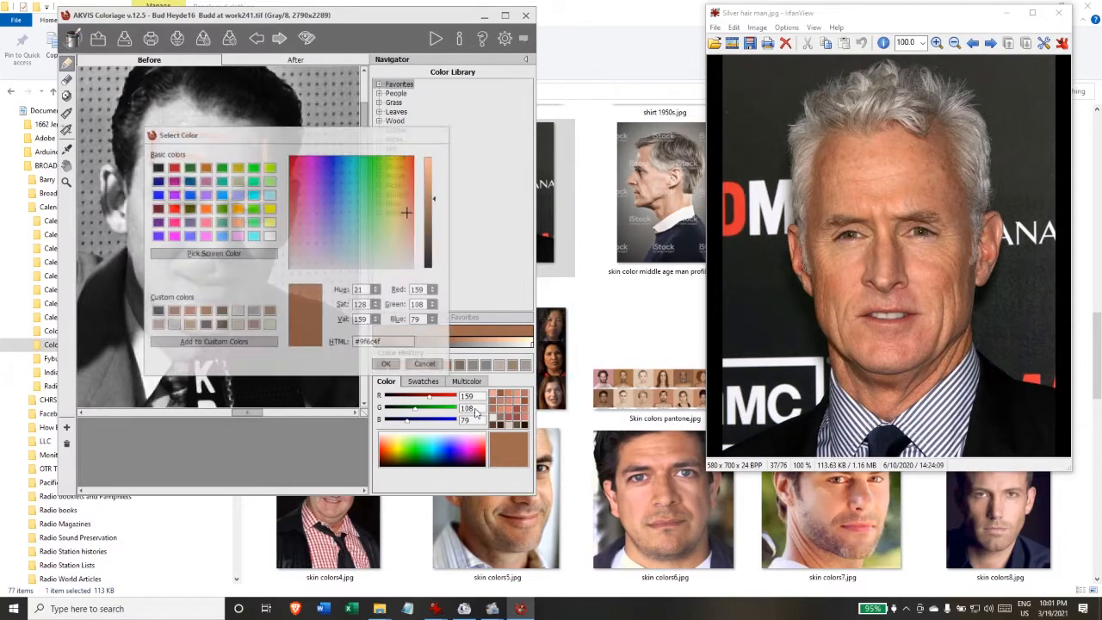
{"action": "left_click", "coordinate": [242, 255]}
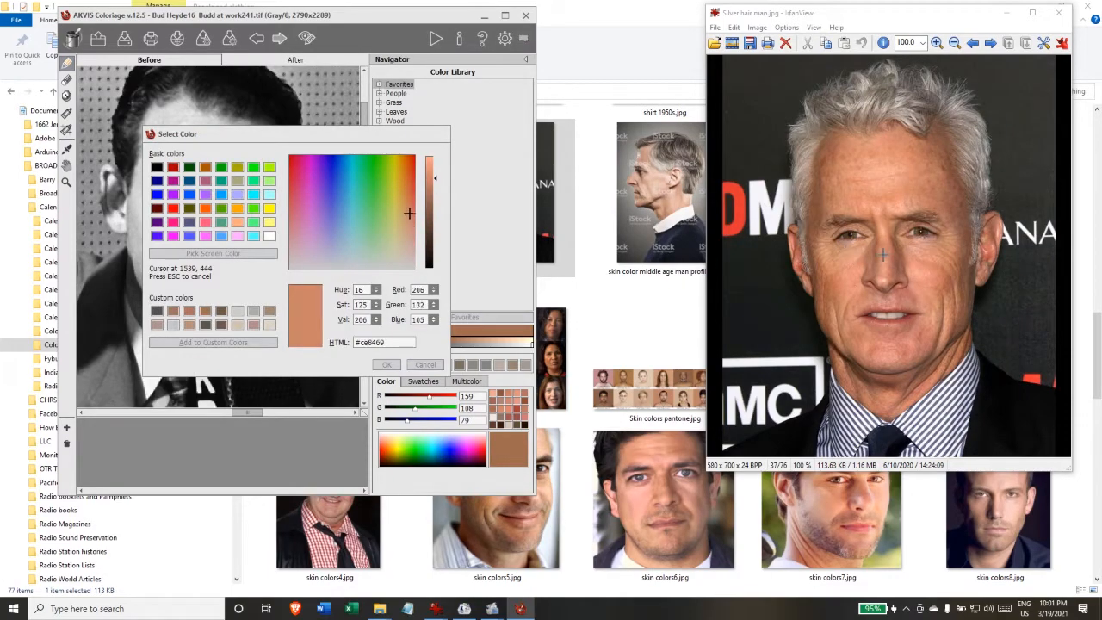
{"action": "left_click", "coordinate": [812, 270]}
{"action": "left_click", "coordinate": [387, 364]}
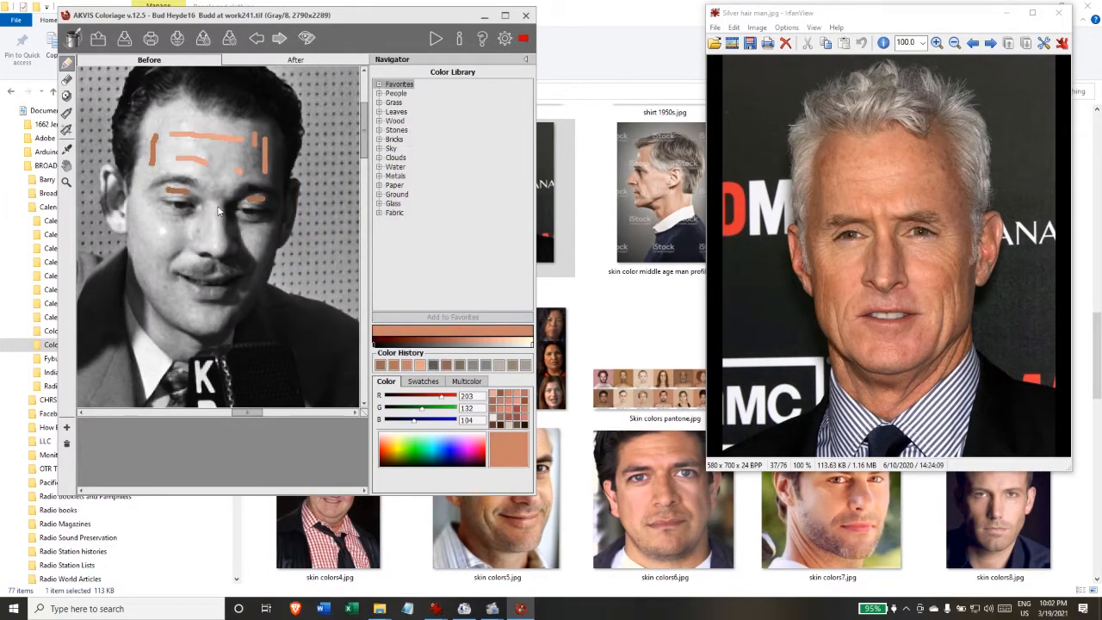
Stroke under the eye near the nose, then dab a lighter sampled skin tone onto the face
{"action": "left_click_drag", "start_coordinate": [216, 205], "coordinate": [220, 227]}
{"action": "left_click", "coordinate": [509, 439]}
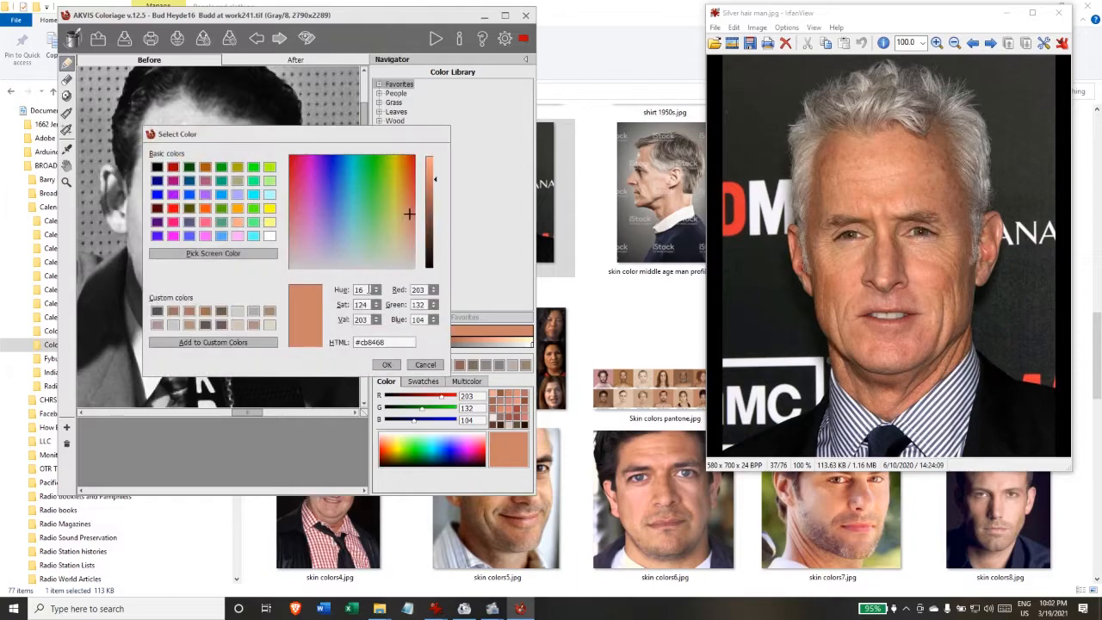
{"action": "left_click", "coordinate": [254, 254]}
{"action": "left_click", "coordinate": [874, 219]}
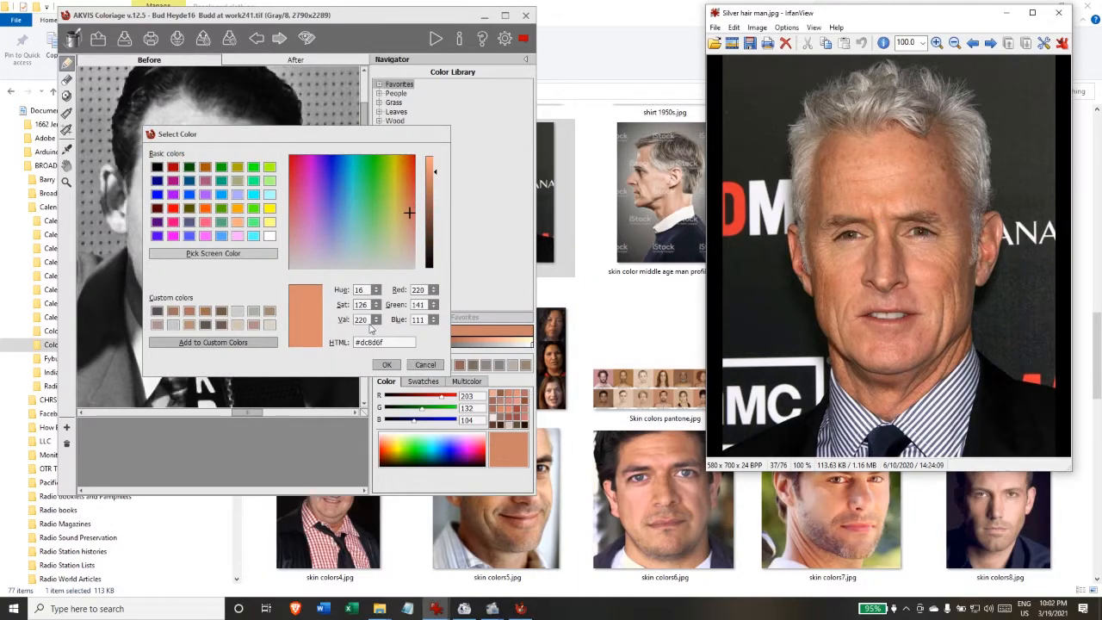
{"action": "left_click", "coordinate": [387, 365]}
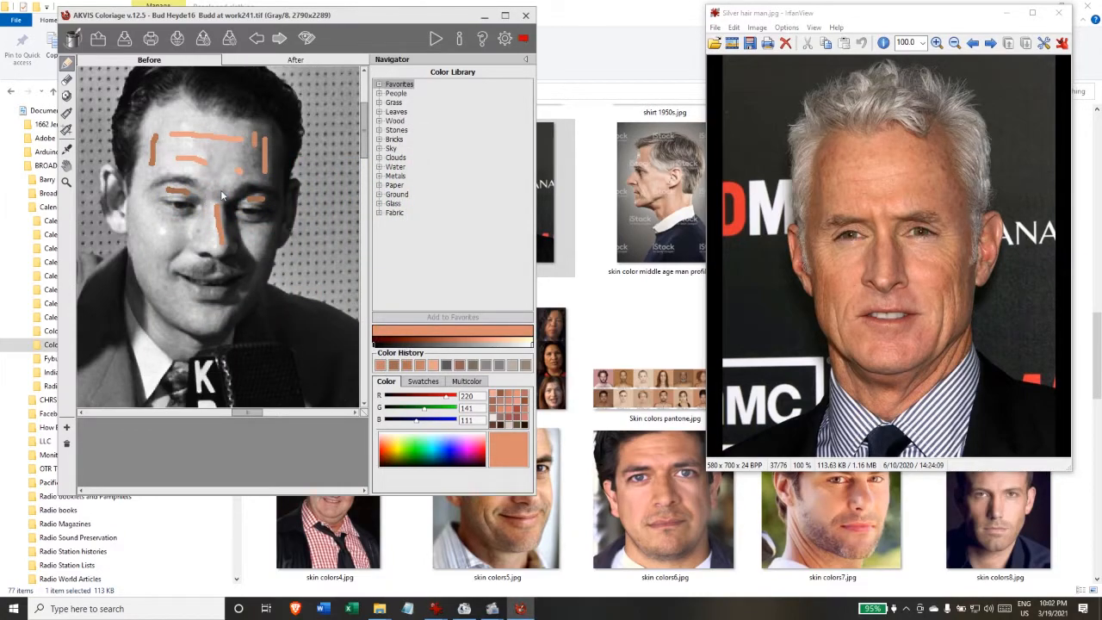
{"action": "left_click", "coordinate": [222, 186]}
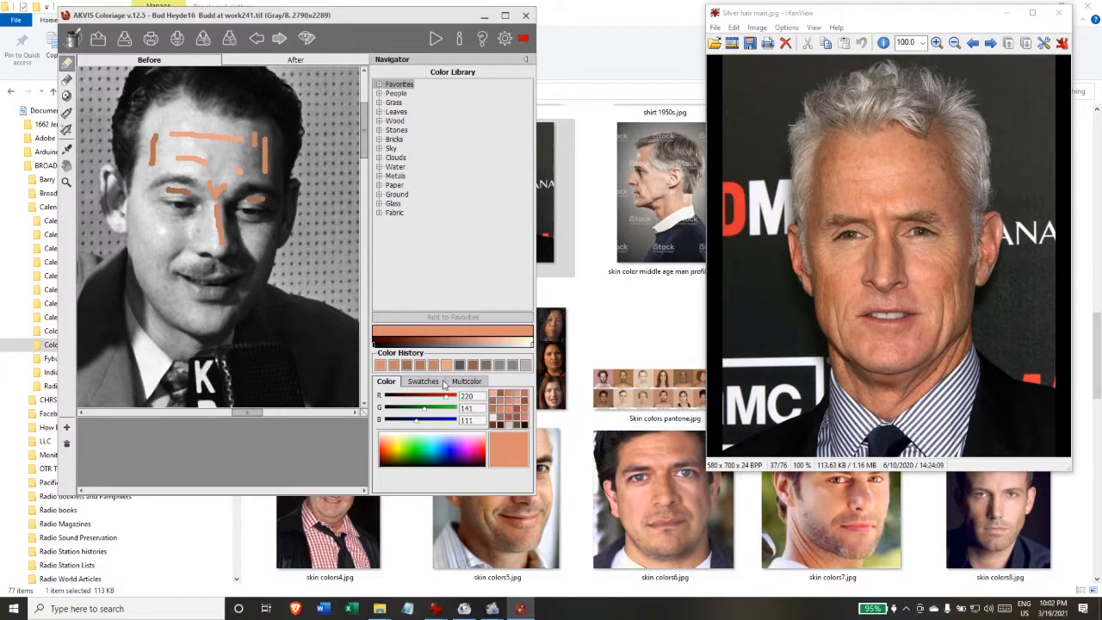
Sample a darker skin tone and paint strokes beside the nose
{"action": "left_click", "coordinate": [504, 444]}
{"action": "left_click", "coordinate": [254, 257]}
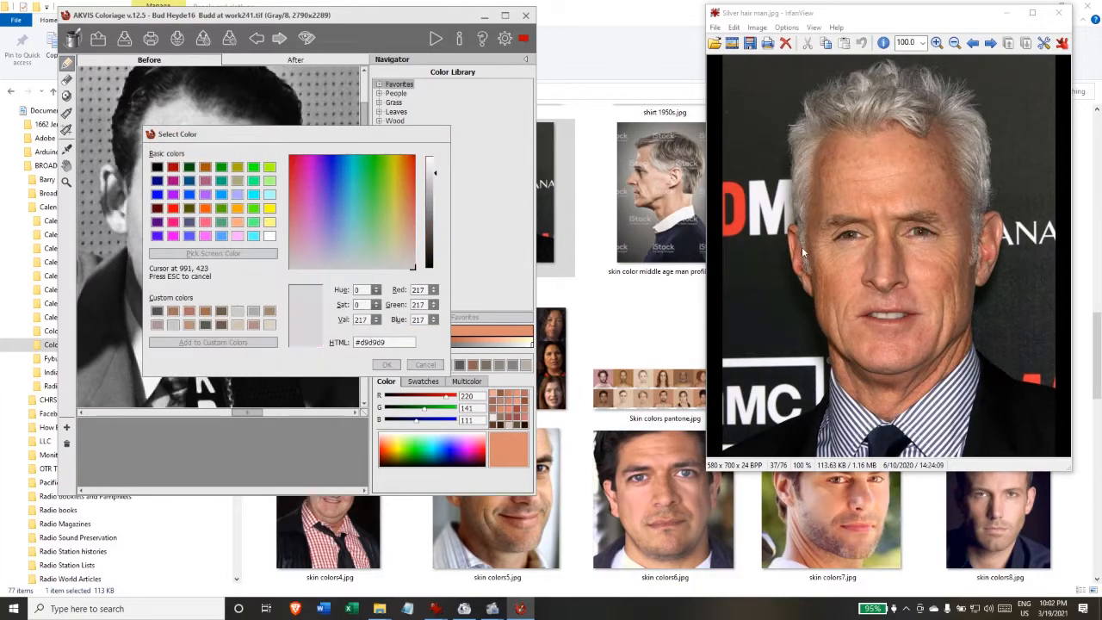
{"action": "left_click", "coordinate": [877, 277]}
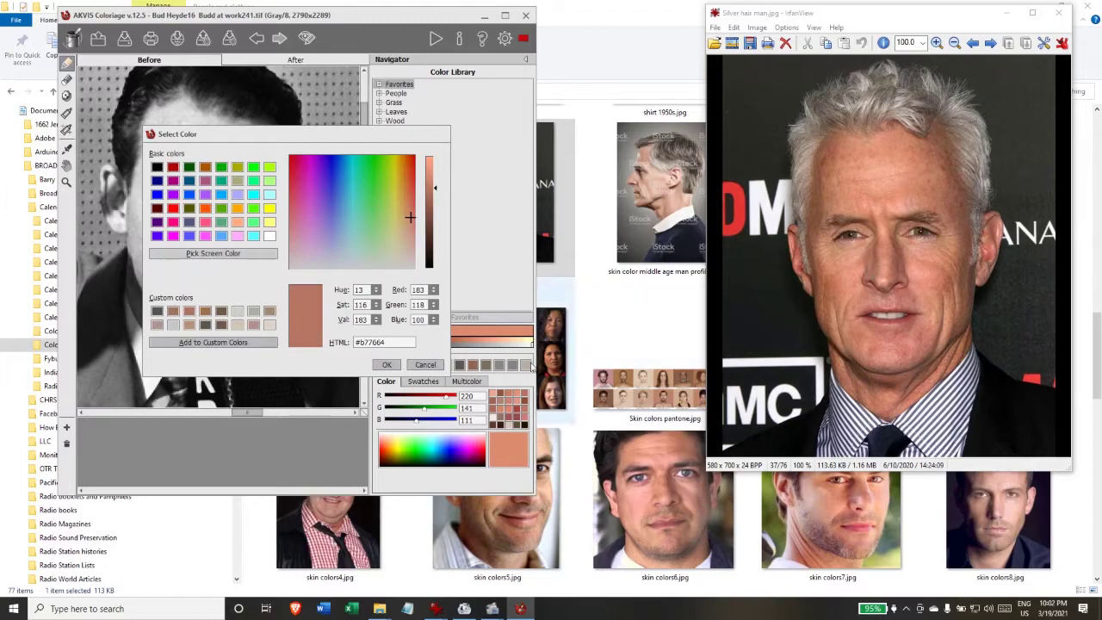
{"action": "left_click", "coordinate": [387, 365]}
{"action": "left_click_drag", "start_coordinate": [214, 238], "coordinate": [219, 246]}
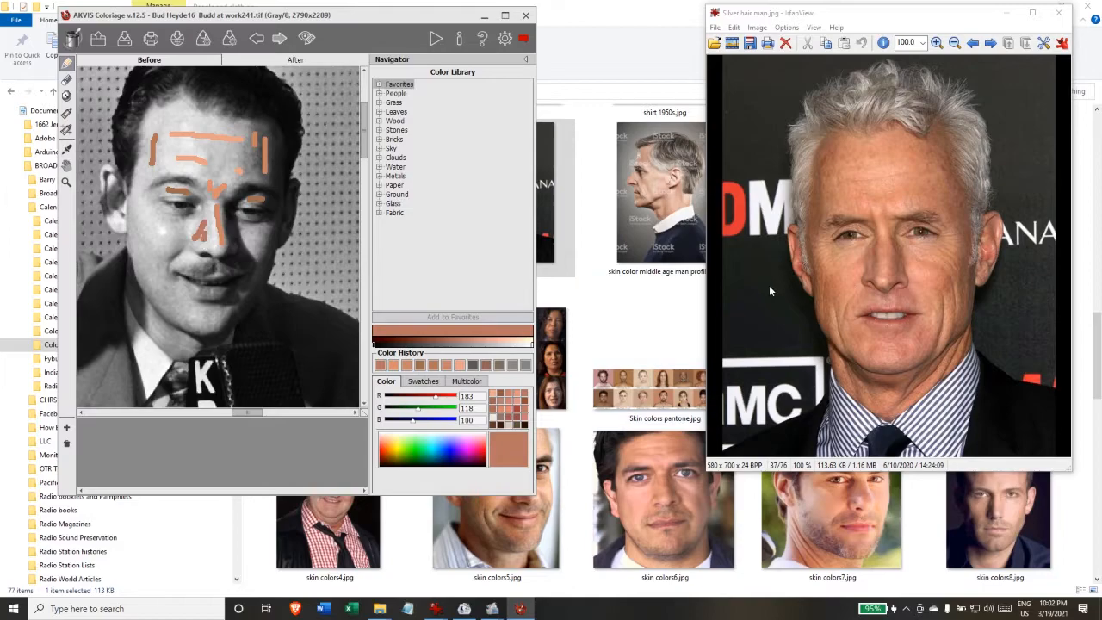
Paint pinker strokes across both cheeks, then make a pale sampled skin tone the active colour
{"action": "left_click", "coordinate": [497, 448]}
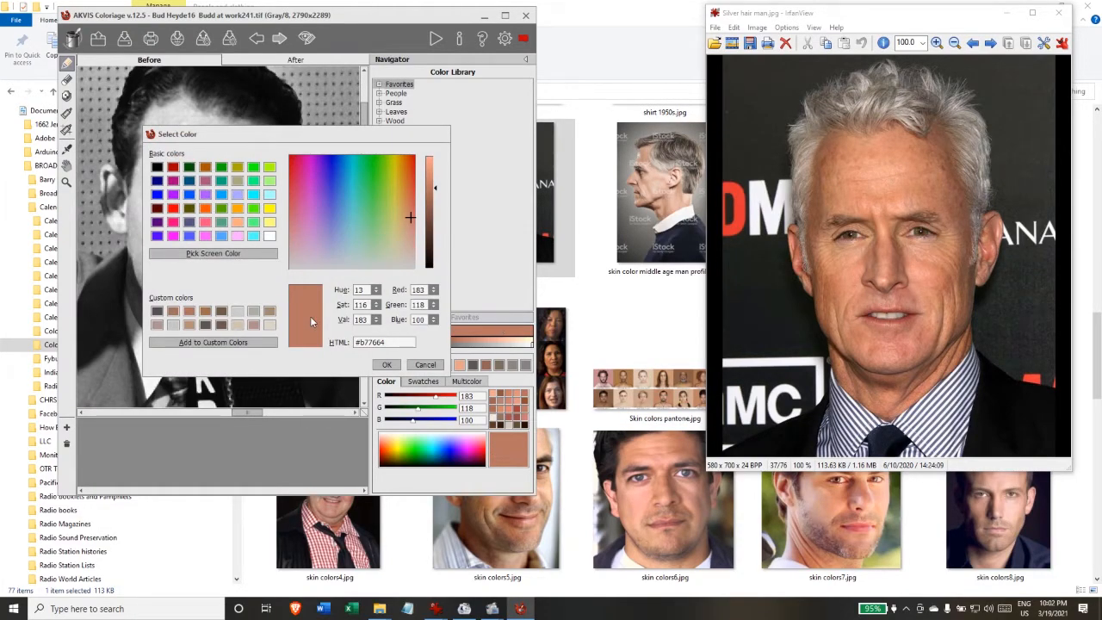
{"action": "left_click", "coordinate": [212, 253]}
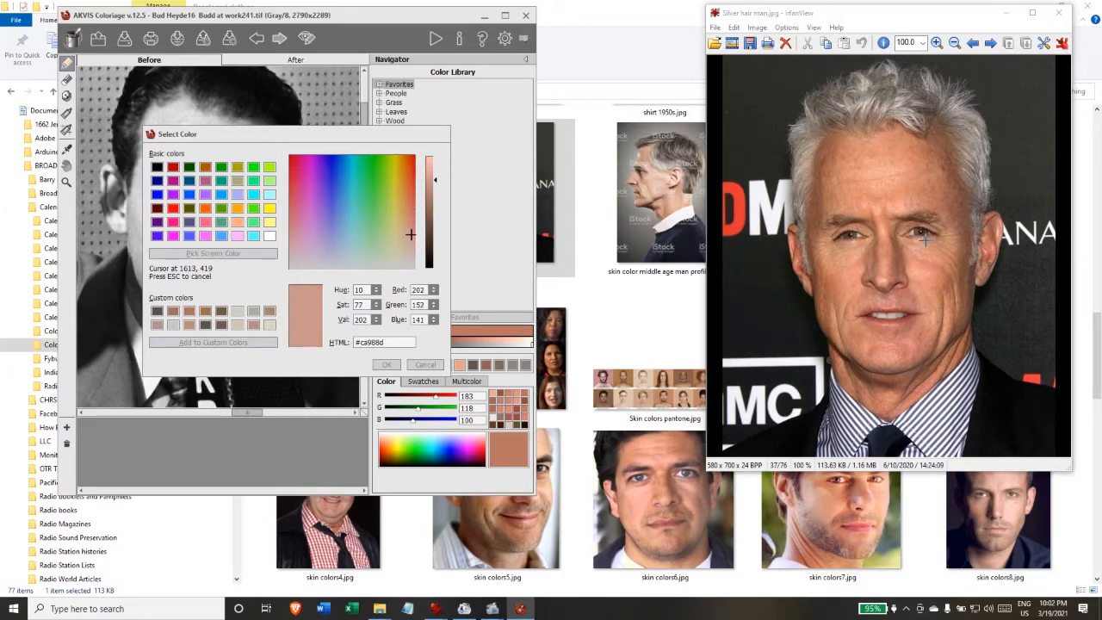
{"action": "left_click", "coordinate": [926, 241]}
{"action": "left_click", "coordinate": [387, 364]}
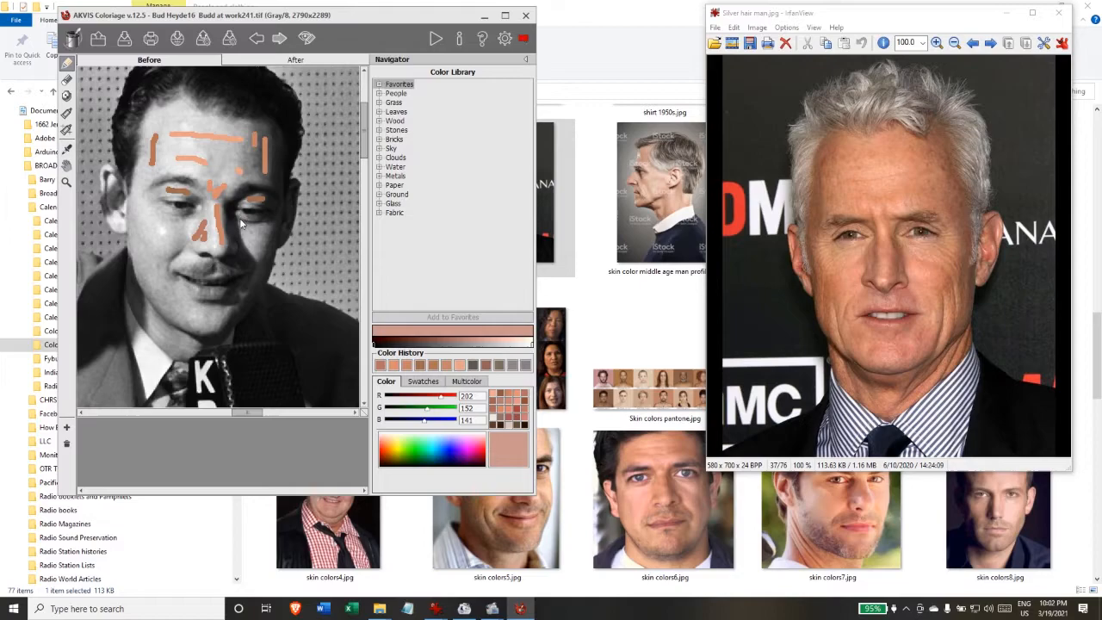
{"action": "mouse_move", "coordinate": [242, 225]}
{"action": "left_mouse_down"}
{"action": "mouse_move", "coordinate": [260, 219]}
{"action": "mouse_move", "coordinate": [178, 211]}
{"action": "left_mouse_up"}
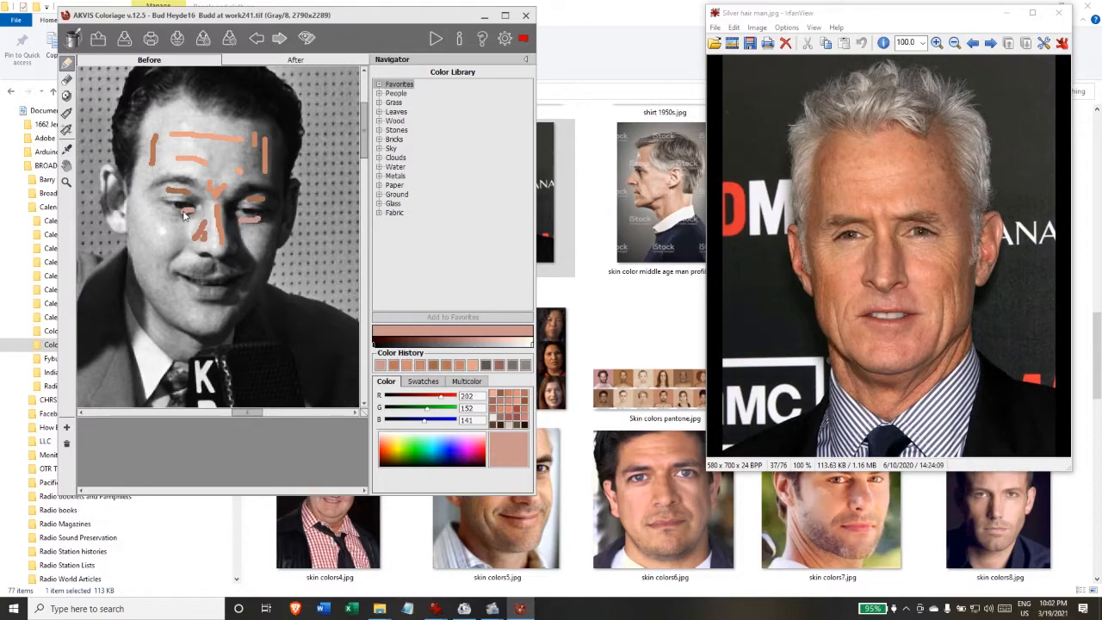
{"action": "left_click", "coordinate": [514, 453]}
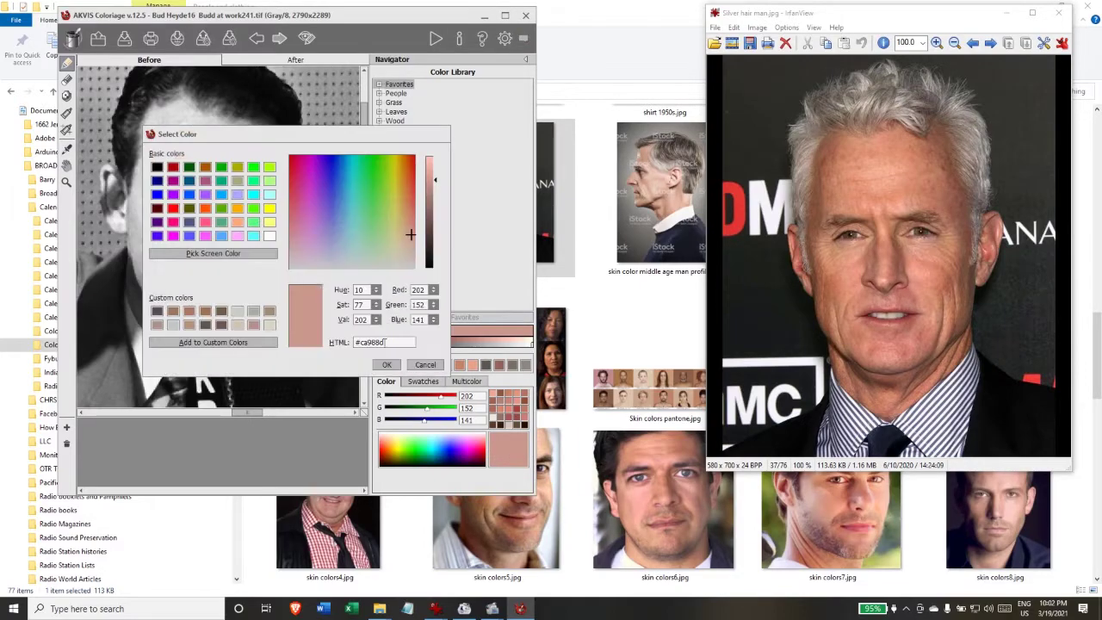
{"action": "left_click", "coordinate": [212, 253]}
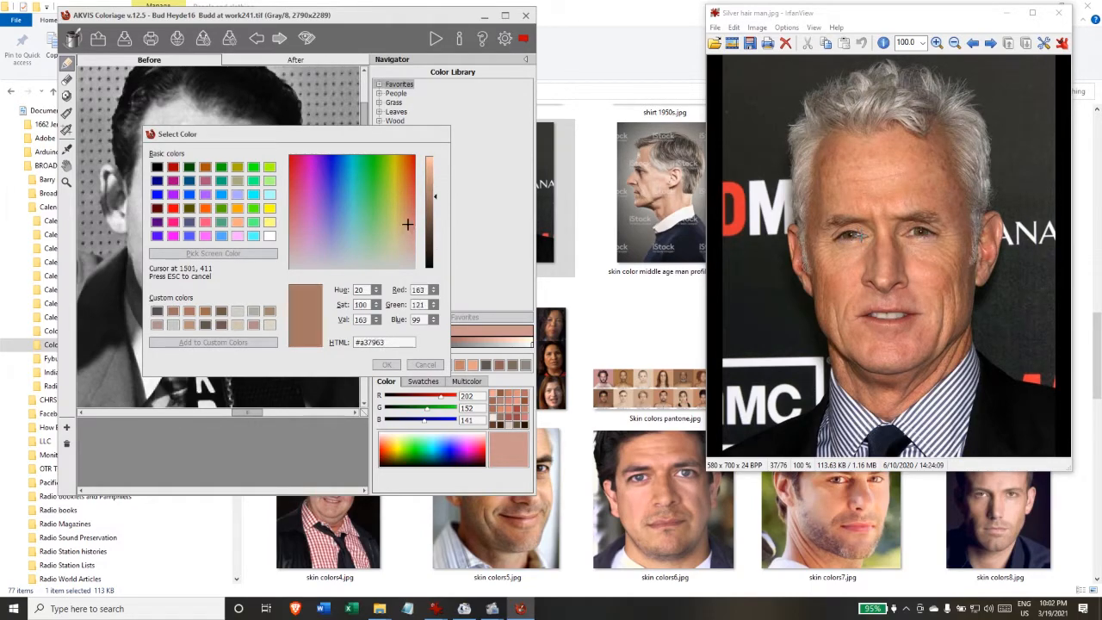
{"action": "left_click", "coordinate": [853, 238]}
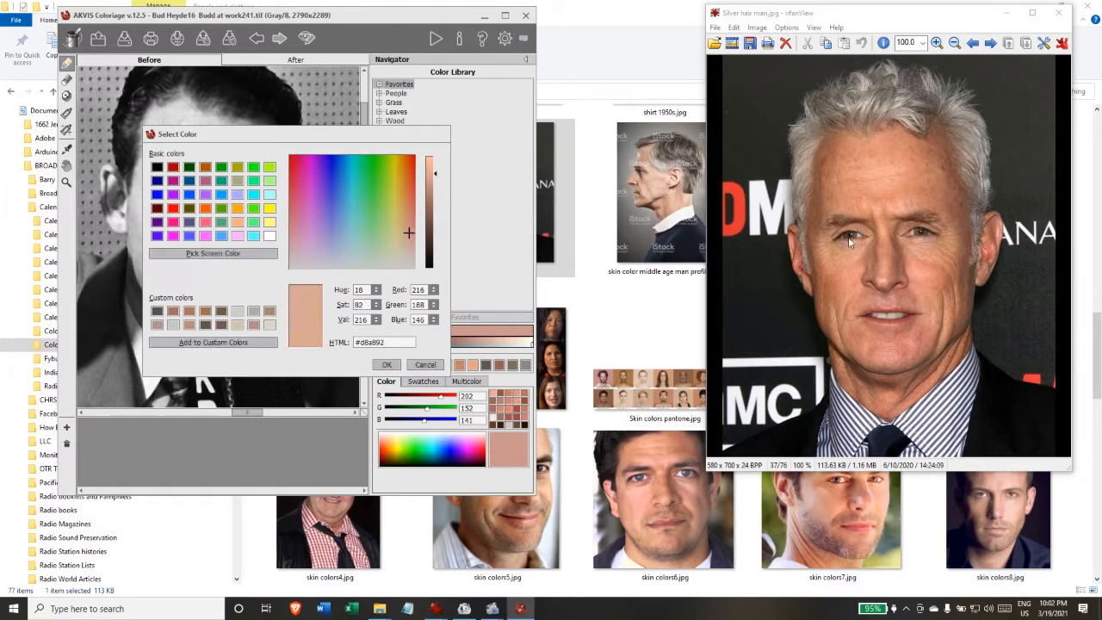
{"action": "left_click", "coordinate": [387, 364]}
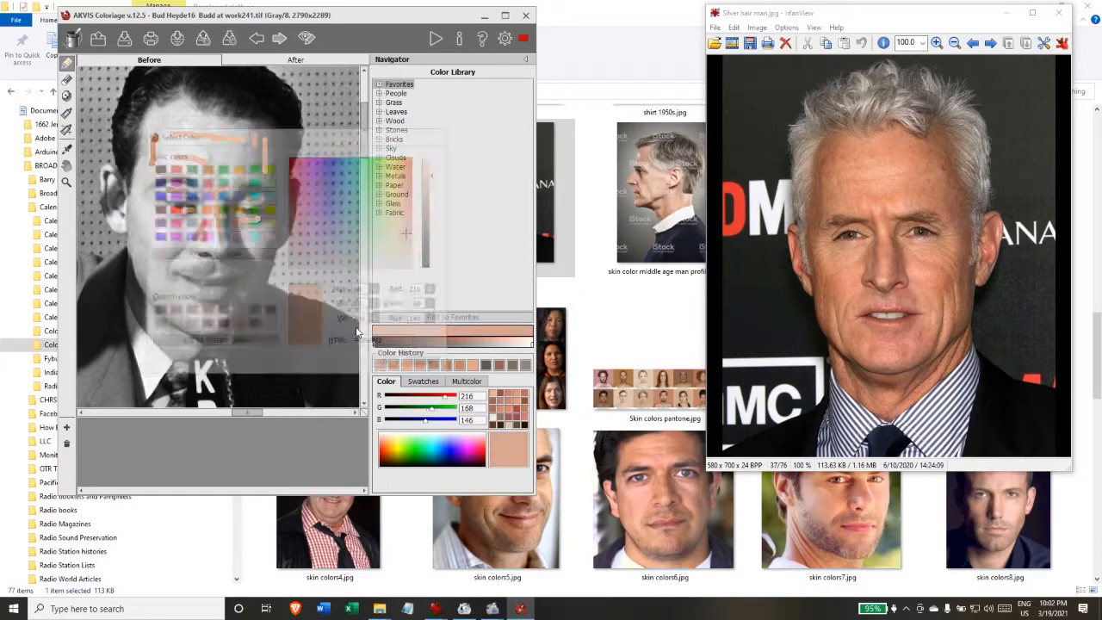
Zoom in around the eyes and dab skin colour under the left eye
{"action": "left_click", "coordinate": [67, 182]}
{"action": "left_click", "coordinate": [197, 210]}
{"action": "left_click", "coordinate": [196, 210]}
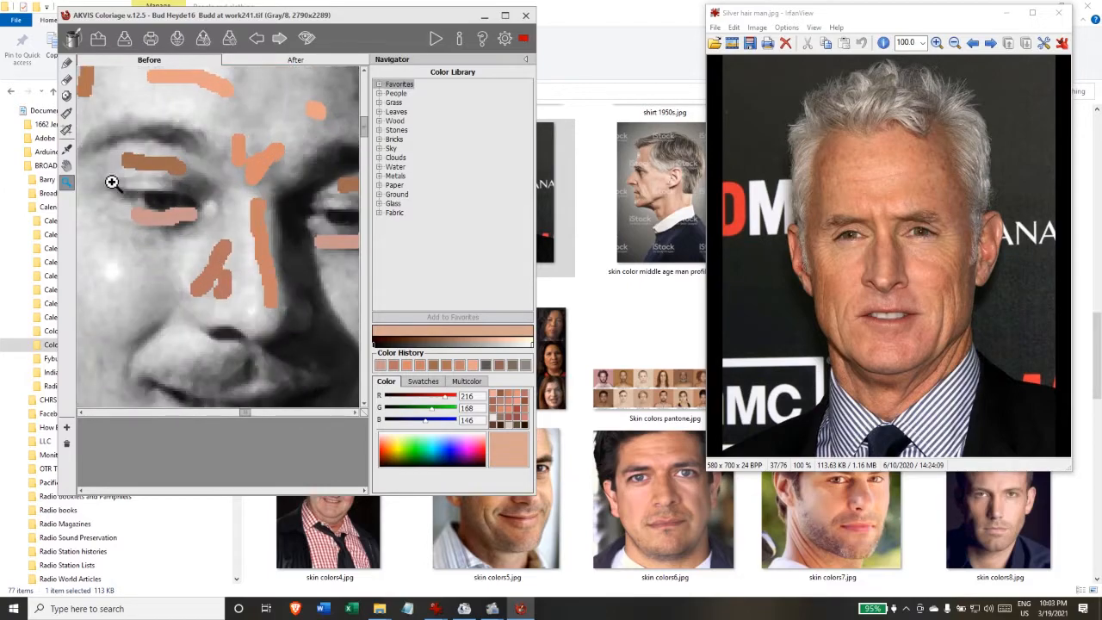
{"action": "key", "text": "b"}
{"action": "left_click", "coordinate": [141, 200]}
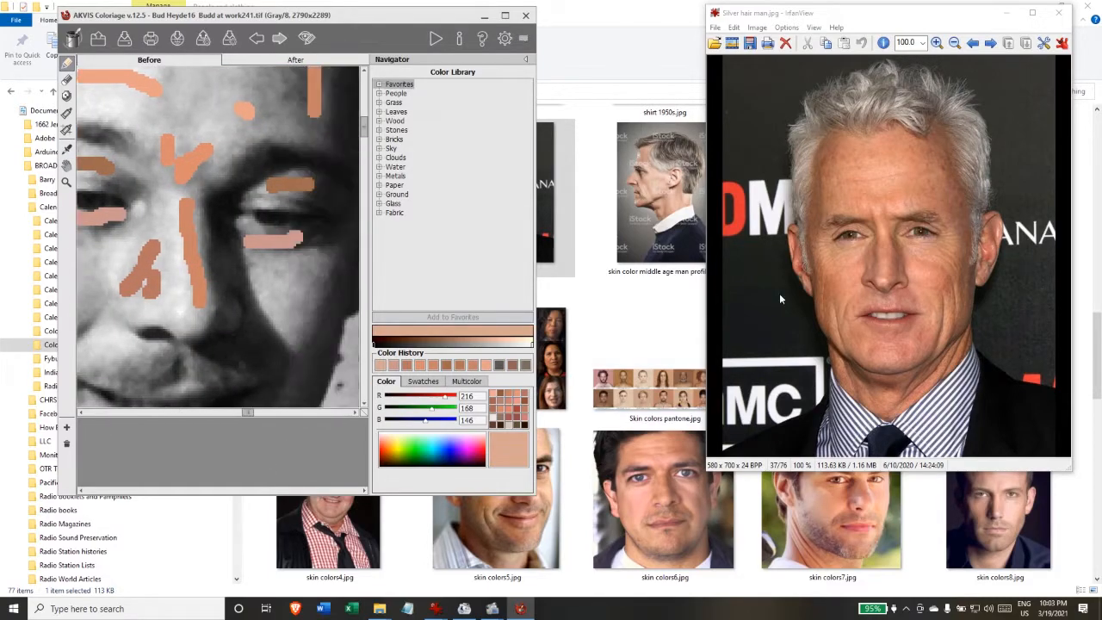
Mark both irises with sampled dark brown, then sample a warm skin tone
{"action": "left_click", "coordinate": [512, 448]}
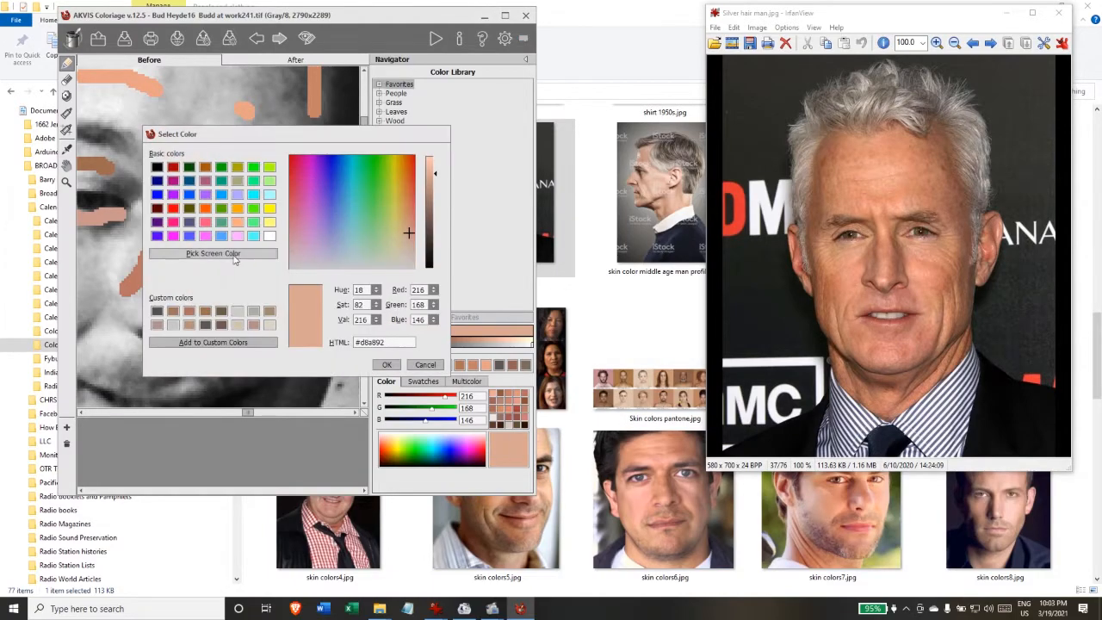
{"action": "left_click", "coordinate": [235, 253]}
{"action": "left_click", "coordinate": [713, 283]}
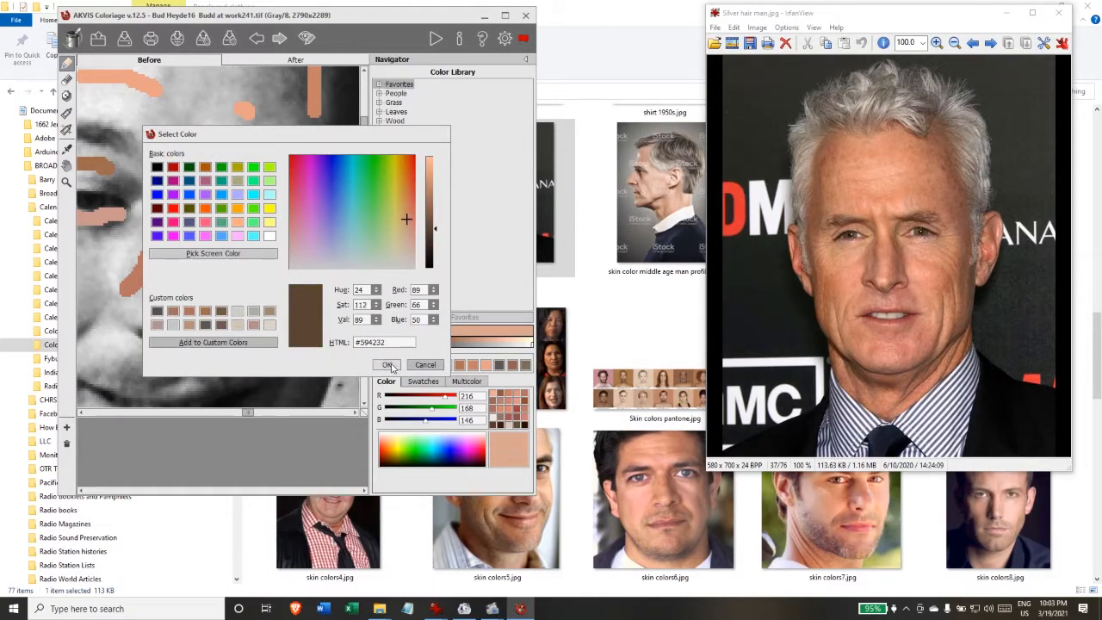
{"action": "left_click", "coordinate": [388, 366]}
{"action": "left_click", "coordinate": [269, 217]}
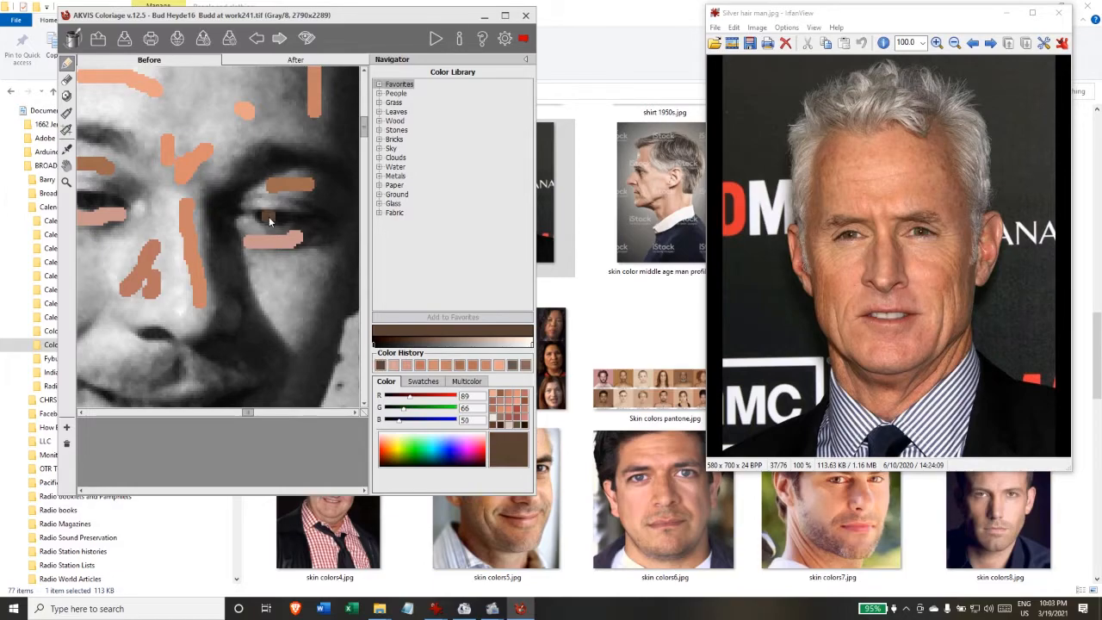
{"action": "left_click", "coordinate": [90, 200]}
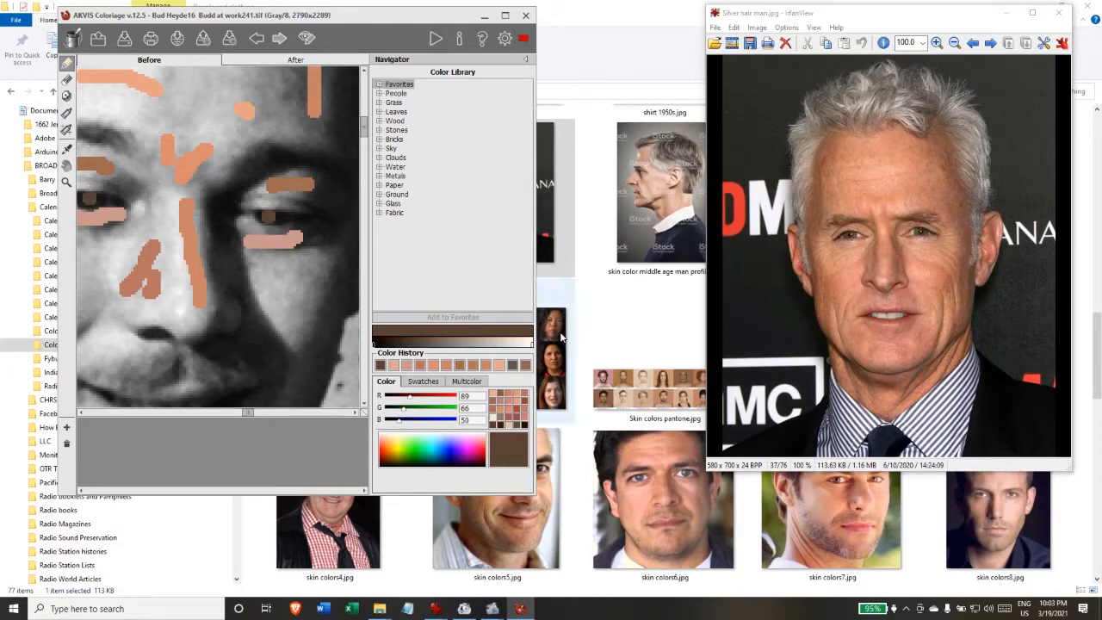
{"action": "scroll", "coordinate": [641, 341], "scroll_direction": "down", "scroll_amount": 3}
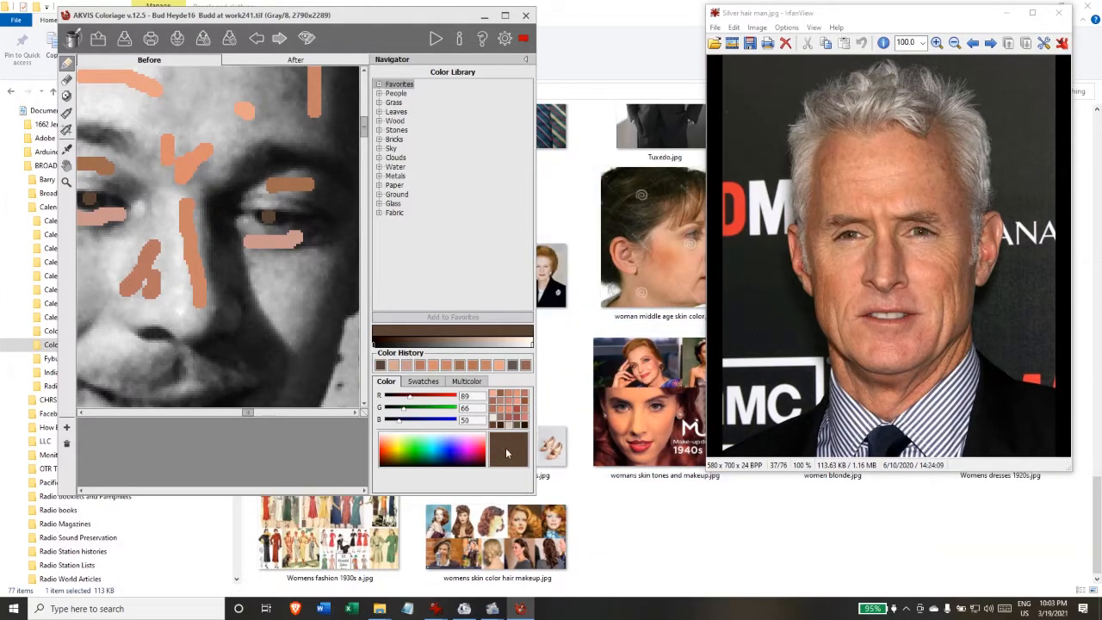
{"action": "left_click", "coordinate": [506, 448]}
{"action": "left_click", "coordinate": [213, 254]}
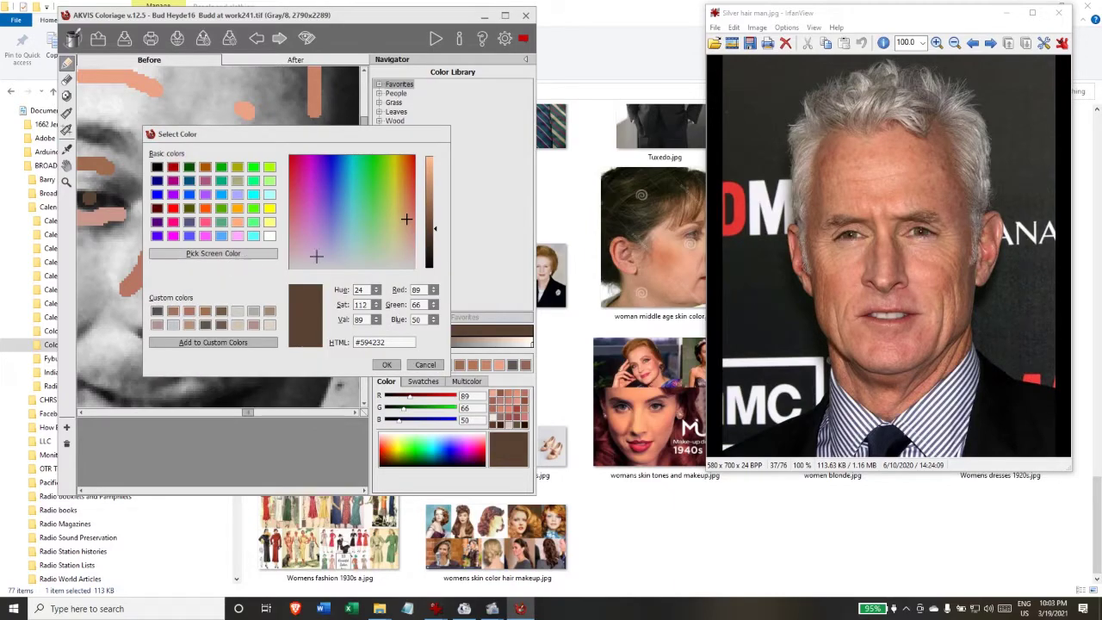
{"action": "left_click", "coordinate": [900, 298]}
{"action": "key", "text": "Return"}
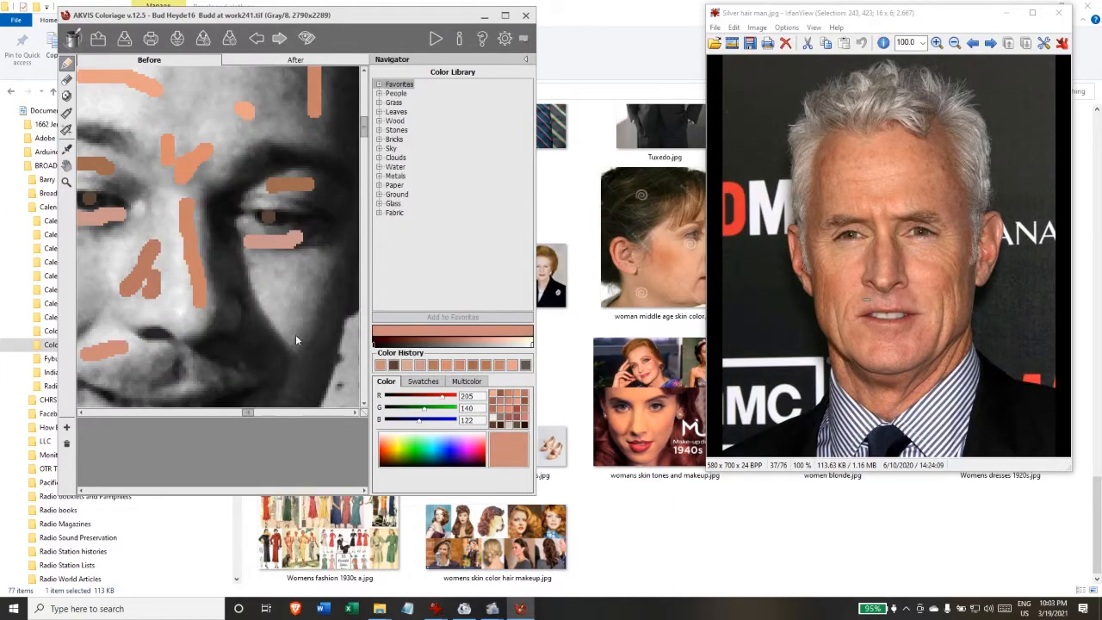
{"action": "scroll", "coordinate": [295, 336], "scroll_direction": "down", "scroll_amount": 5}
{"action": "scroll", "coordinate": [292, 355], "scroll_direction": "down", "scroll_amount": 2}
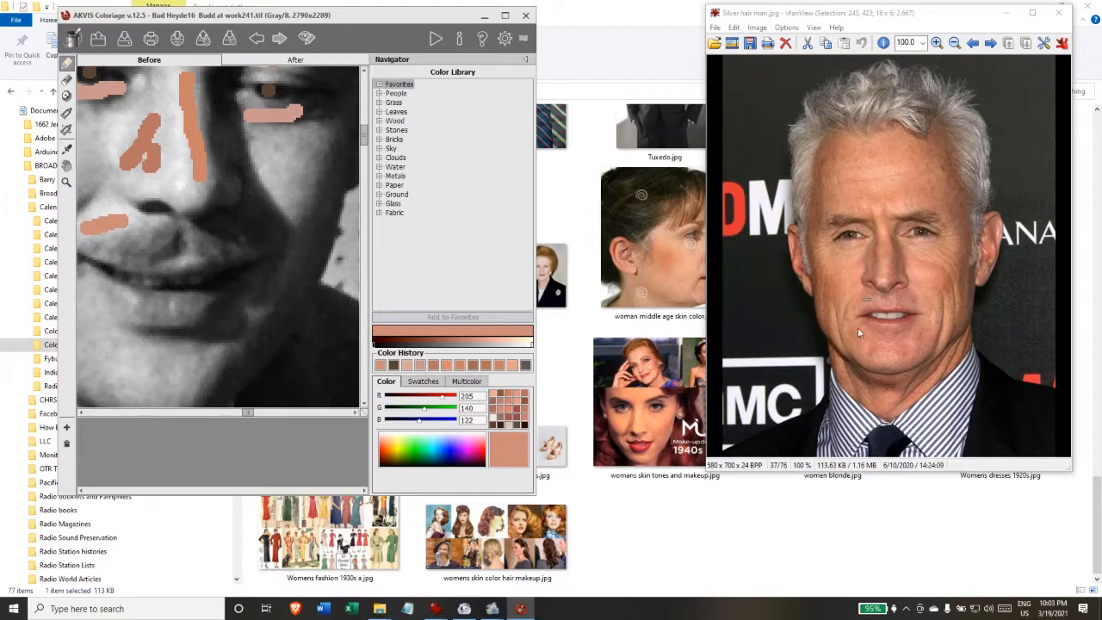
Sample a reddish lip colour from the reference and paint the lower lip
{"action": "left_click", "coordinate": [510, 447]}
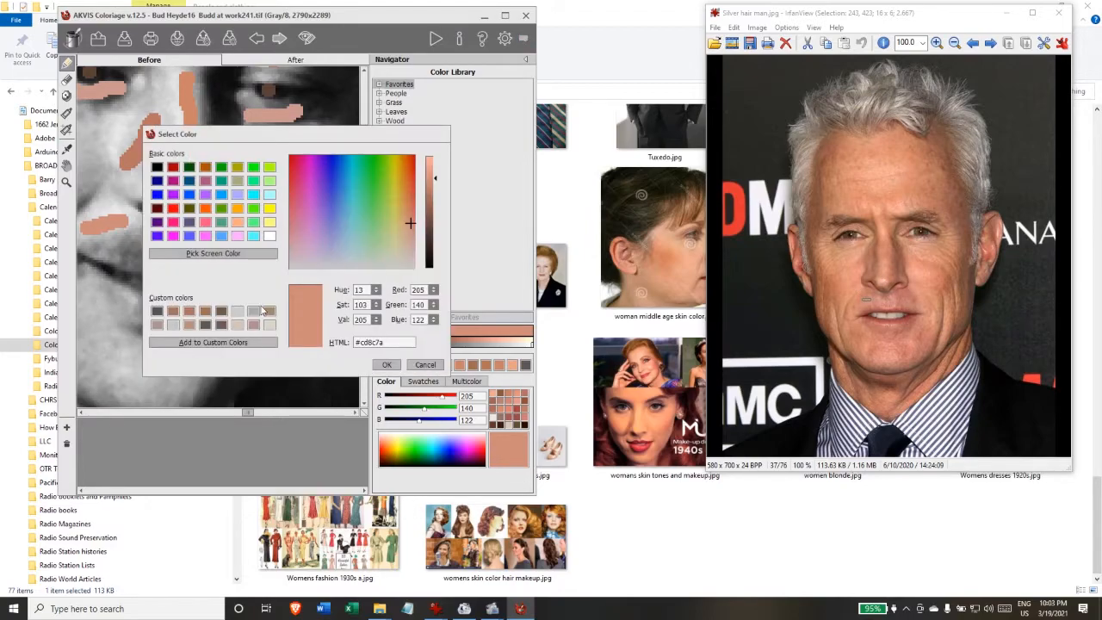
{"action": "left_click", "coordinate": [213, 254]}
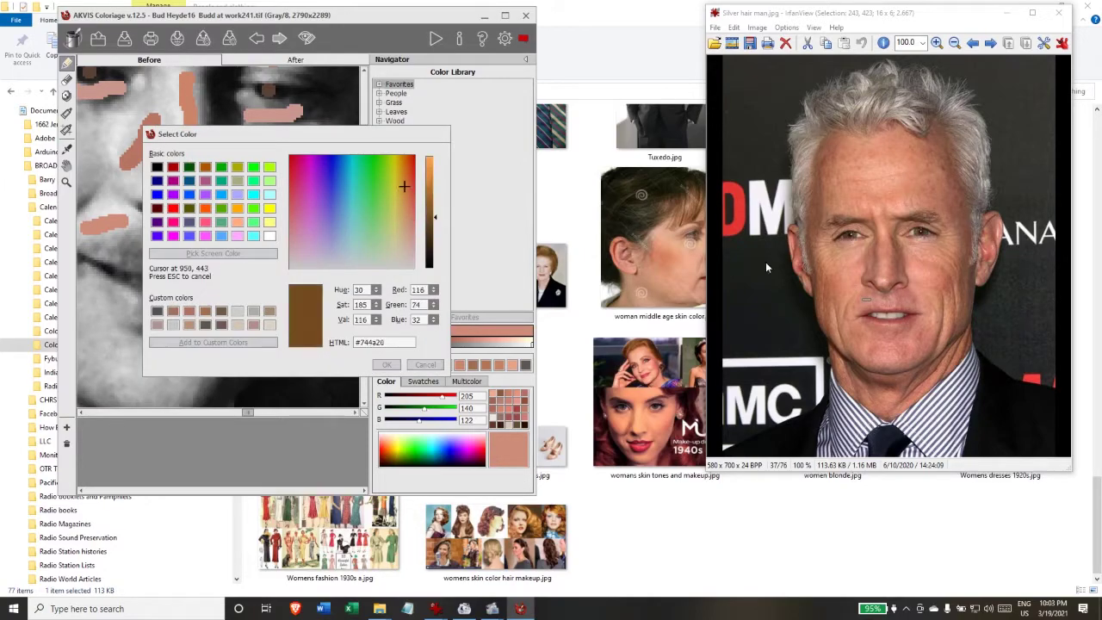
{"action": "left_click", "coordinate": [875, 310]}
{"action": "left_click", "coordinate": [387, 365]}
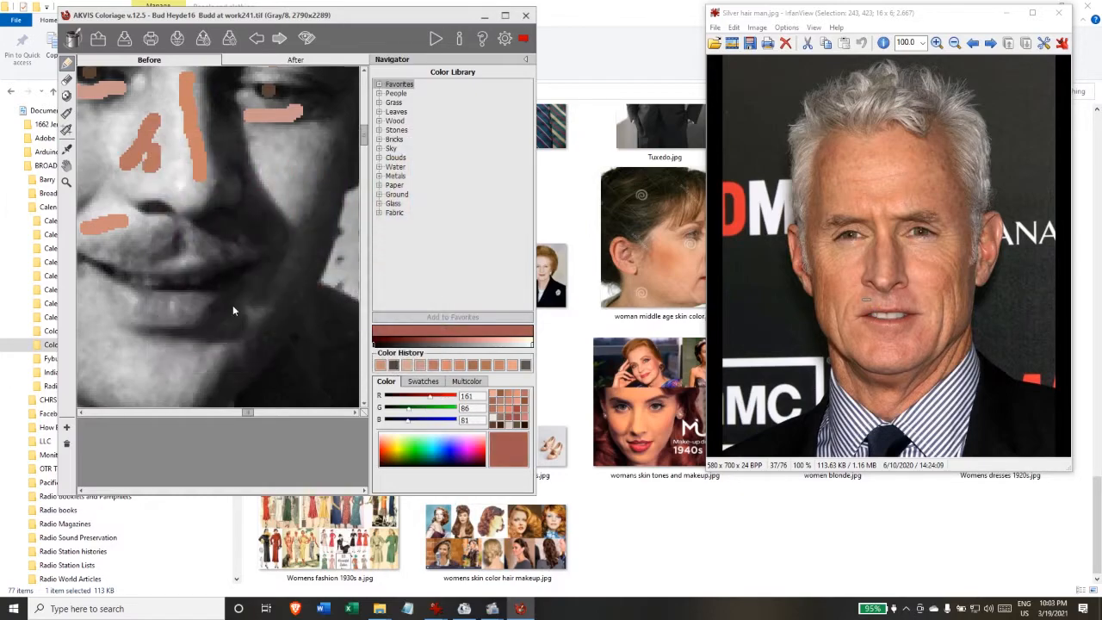
{"action": "mouse_move", "coordinate": [137, 296]}
{"action": "left_mouse_down"}
{"action": "mouse_move", "coordinate": [200, 301]}
{"action": "mouse_move", "coordinate": [139, 304]}
{"action": "left_mouse_up"}
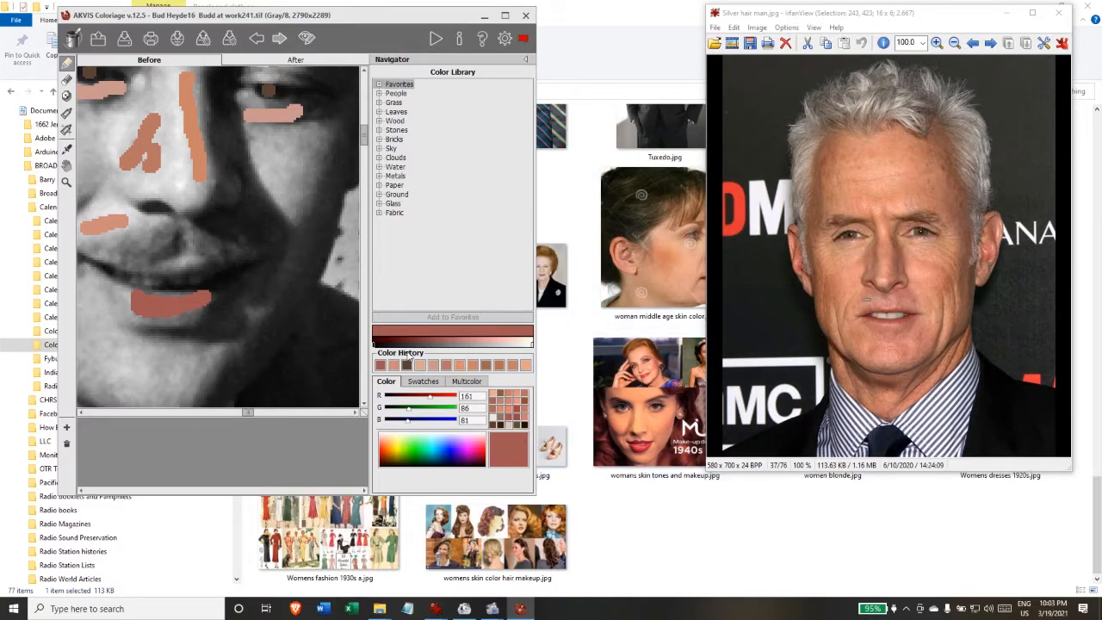
Dab a pale sampled colour onto the teeth and maximise the Coloriage workspace
{"action": "left_click", "coordinate": [520, 441]}
{"action": "left_click", "coordinate": [213, 253]}
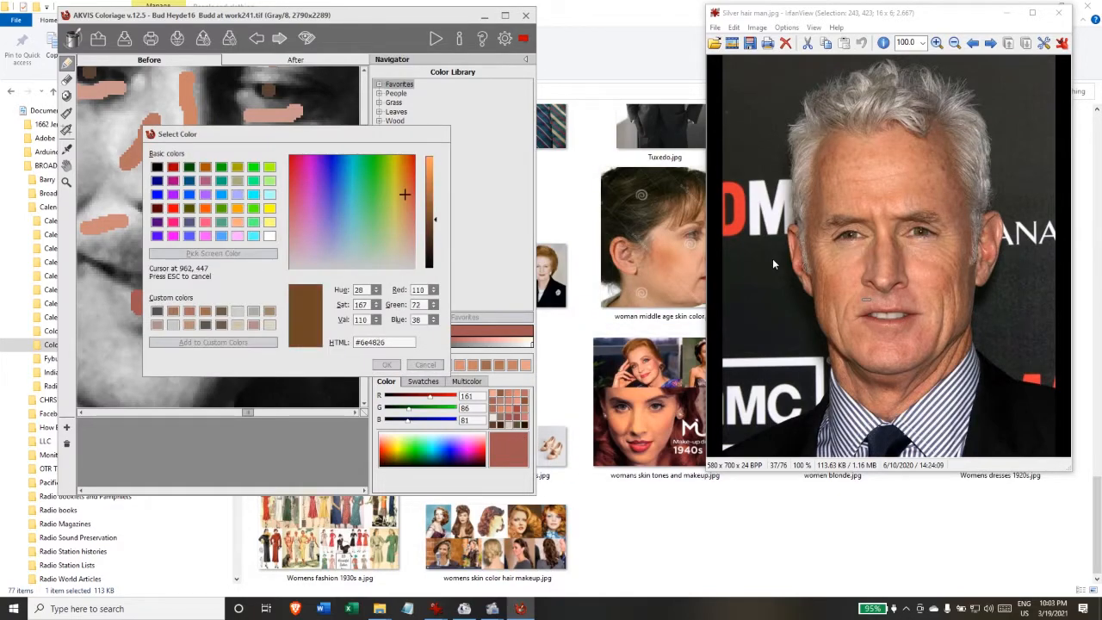
{"action": "left_click", "coordinate": [877, 319]}
{"action": "left_click", "coordinate": [386, 365]}
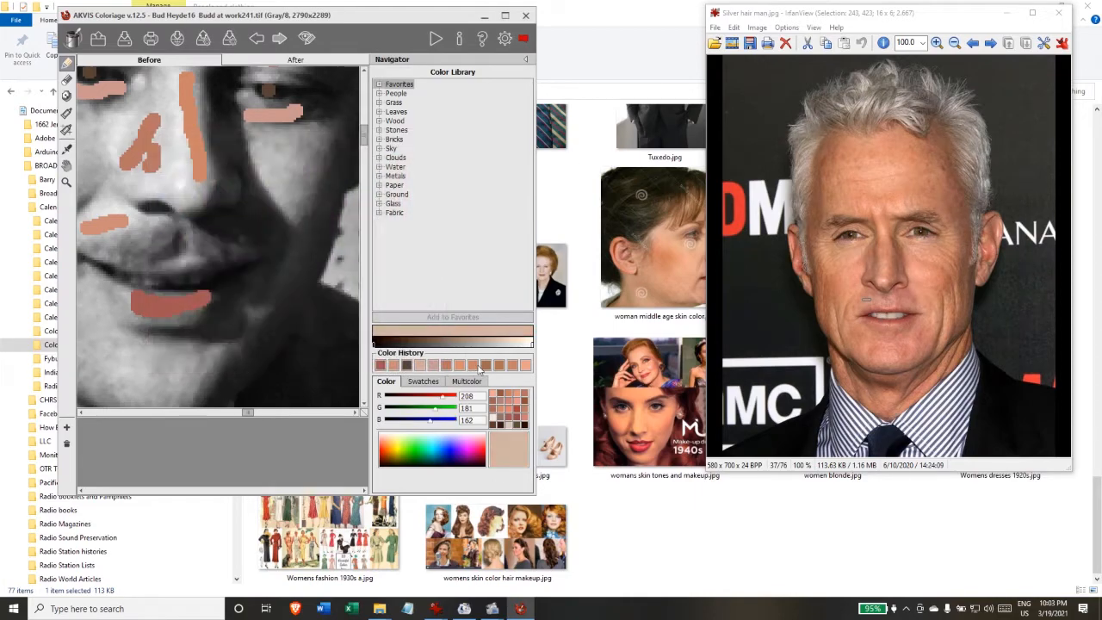
{"action": "left_click", "coordinate": [149, 282]}
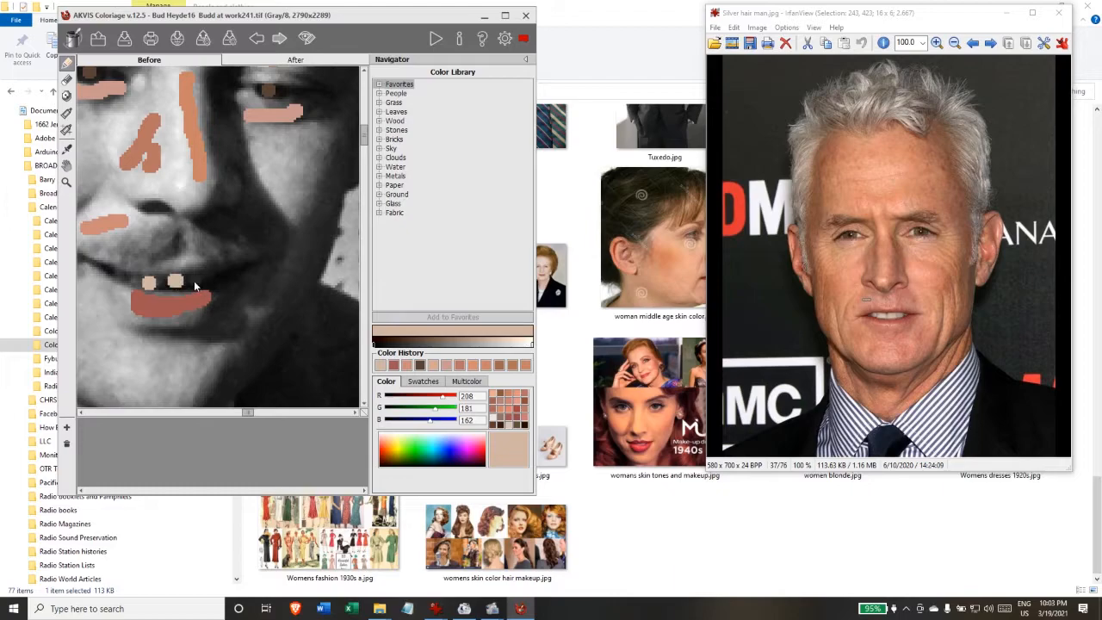
{"action": "left_click", "coordinate": [196, 280]}
{"action": "left_click", "coordinate": [506, 17]}
{"action": "scroll", "coordinate": [503, 252], "scroll_direction": "up", "scroll_amount": 2}
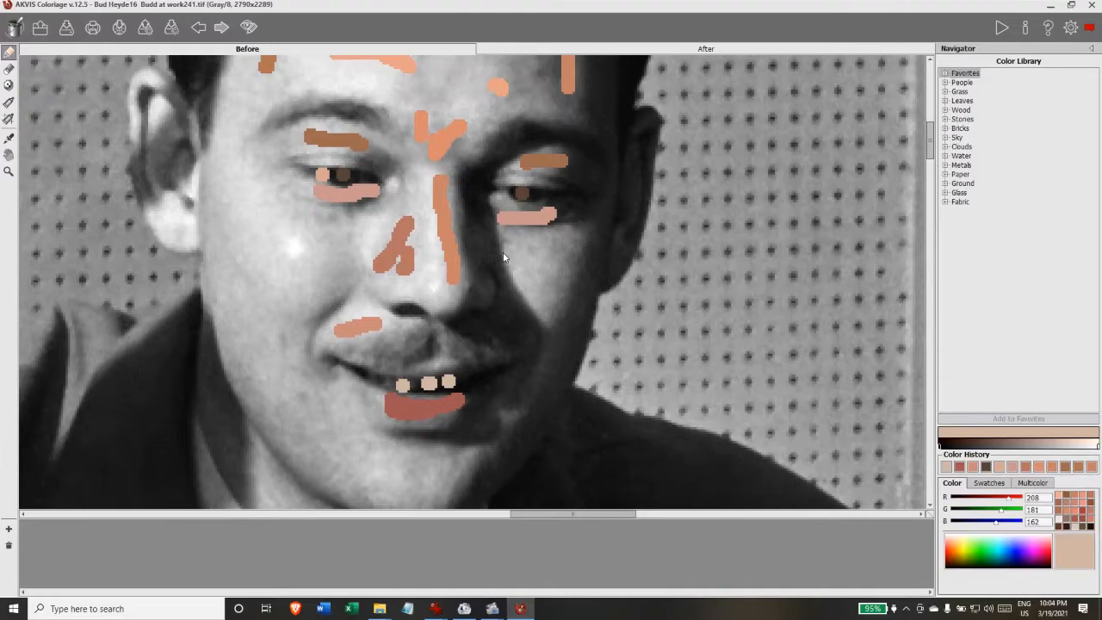
{"action": "scroll", "coordinate": [514, 263], "scroll_direction": "up", "scroll_amount": 2}
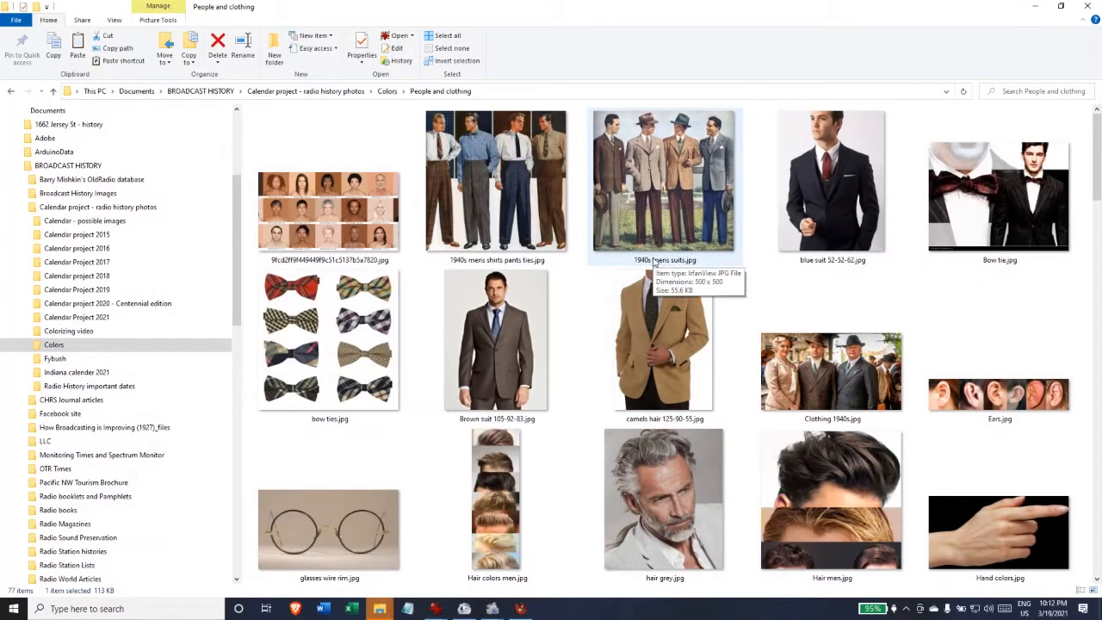
{"action": "scroll", "coordinate": [749, 230], "scroll_direction": "down", "scroll_amount": 2}
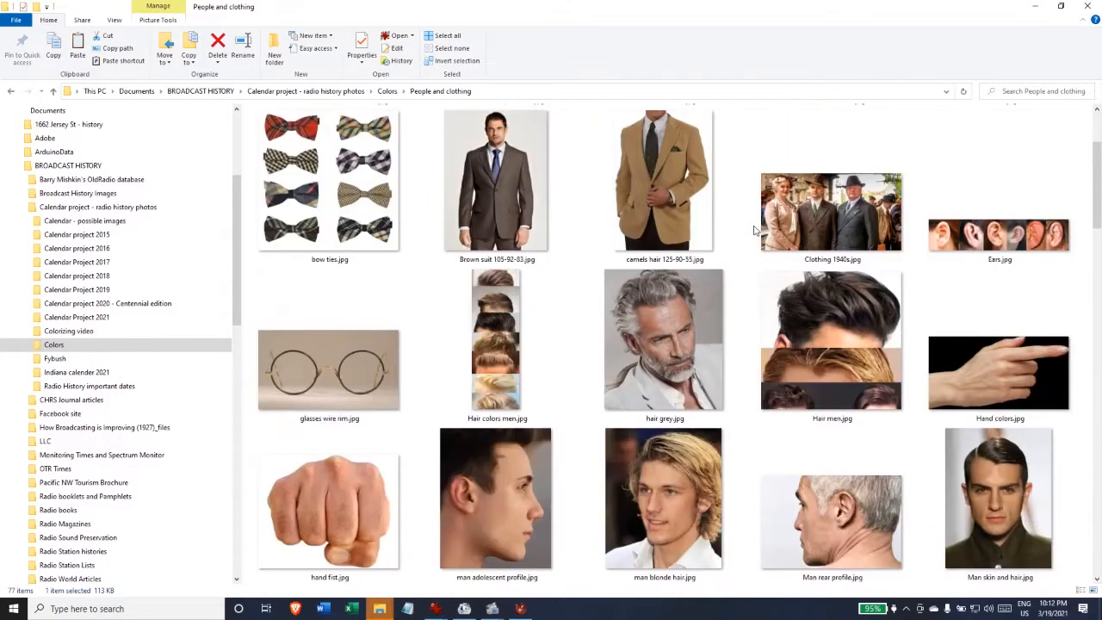
{"action": "scroll", "coordinate": [752, 232], "scroll_direction": "up", "scroll_amount": 2}
{"action": "scroll", "coordinate": [752, 231], "scroll_direction": "down", "scroll_amount": 2}
{"action": "scroll", "coordinate": [703, 246], "scroll_direction": "down", "scroll_amount": 3}
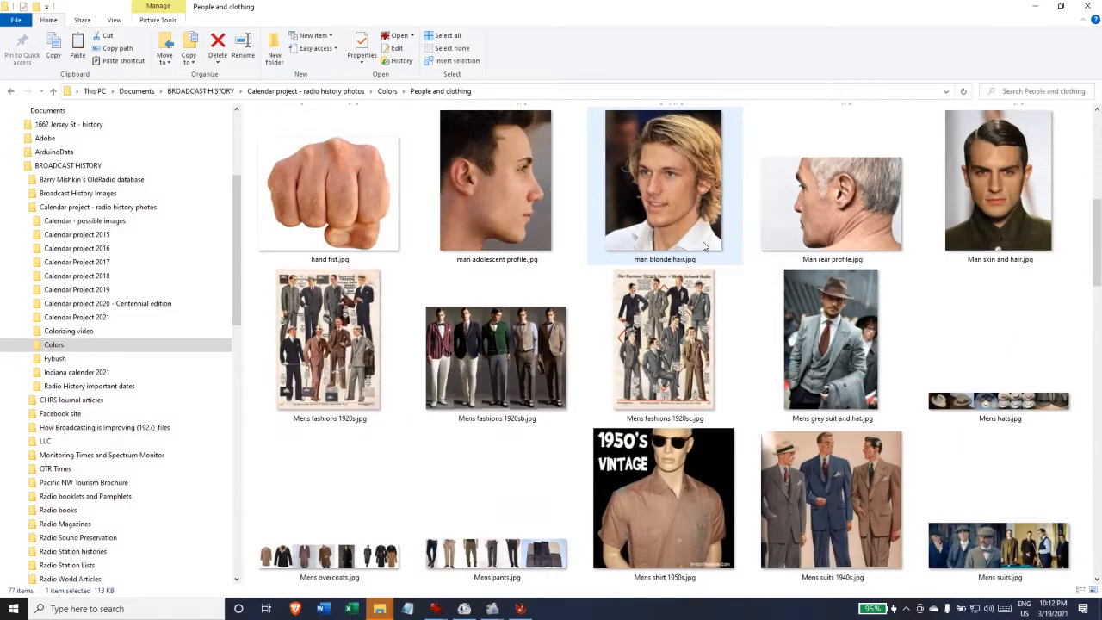
{"action": "scroll", "coordinate": [433, 407], "scroll_direction": "down", "scroll_amount": 3}
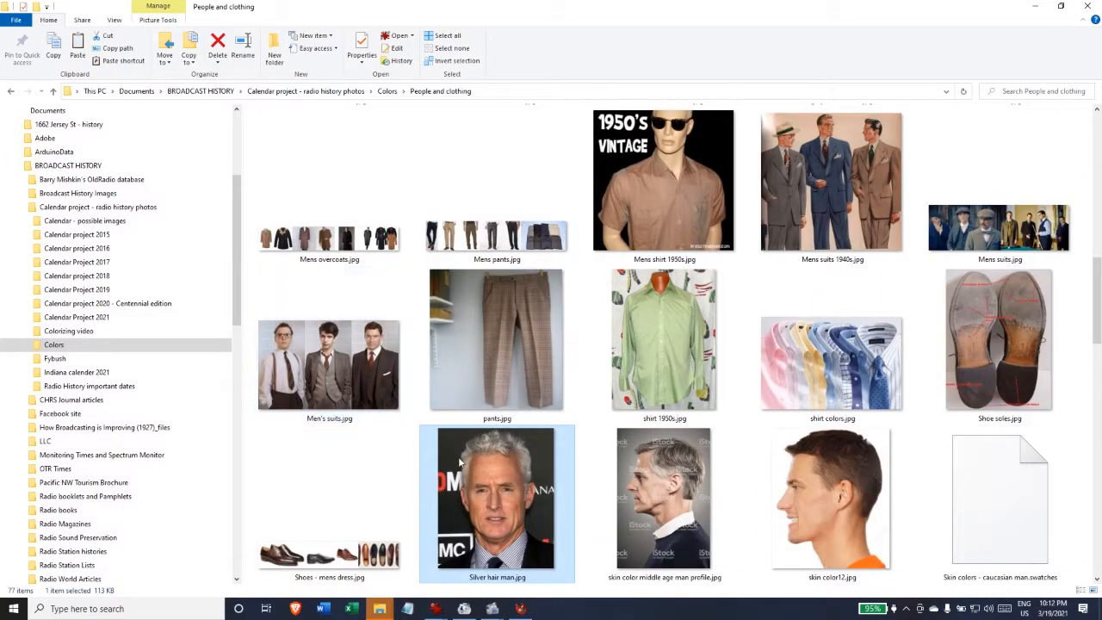
{"action": "scroll", "coordinate": [458, 457], "scroll_direction": "down", "scroll_amount": 3}
Open the skin colors5.jpg reference from the People and clothing folder in IrfanView
{"action": "double_click", "coordinate": [327, 499]}
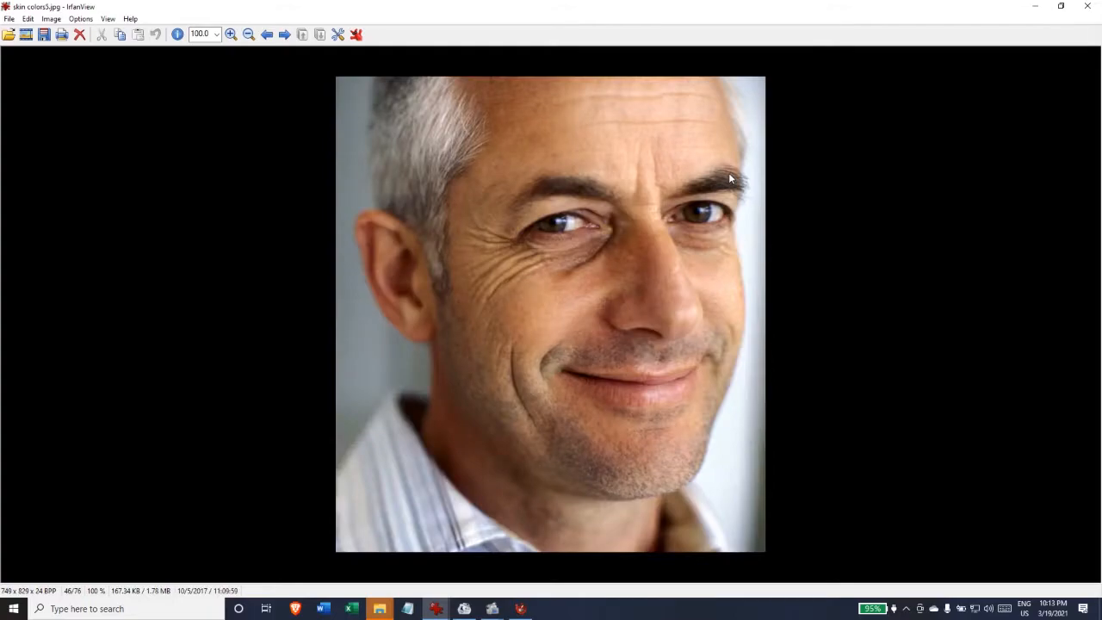
{"action": "key", "text": "Right"}
Step forward through the skin-colour references up to the teeth2.jpg close-up
{"action": "key", "text": "Right"}
{"action": "key", "text": "Right"}
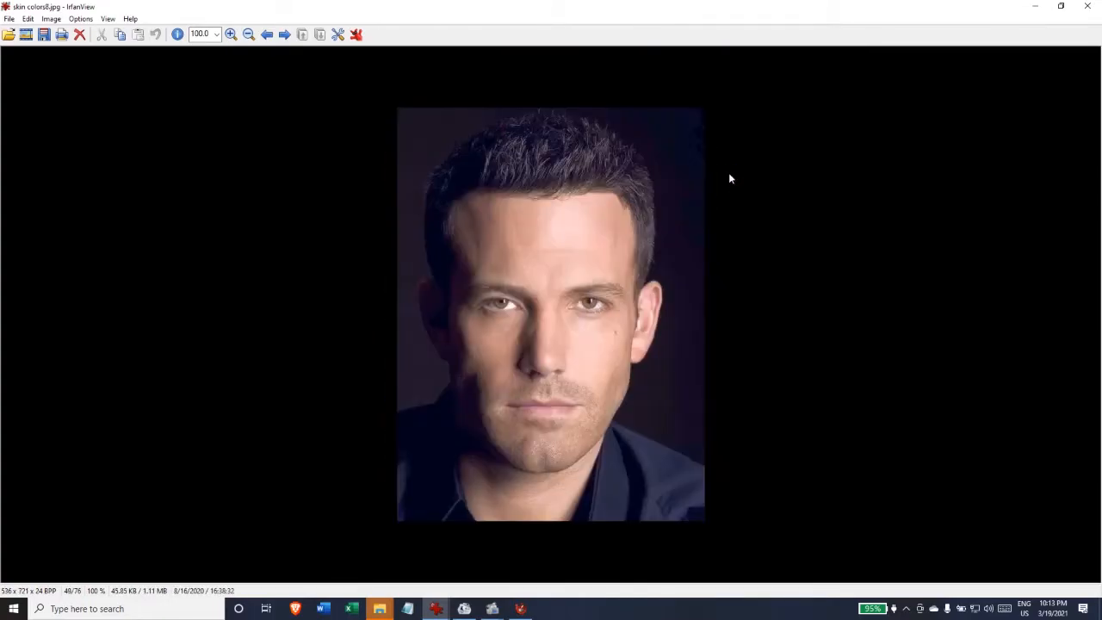
{"action": "key", "text": "Right"}
{"action": "key", "text": "Right"}
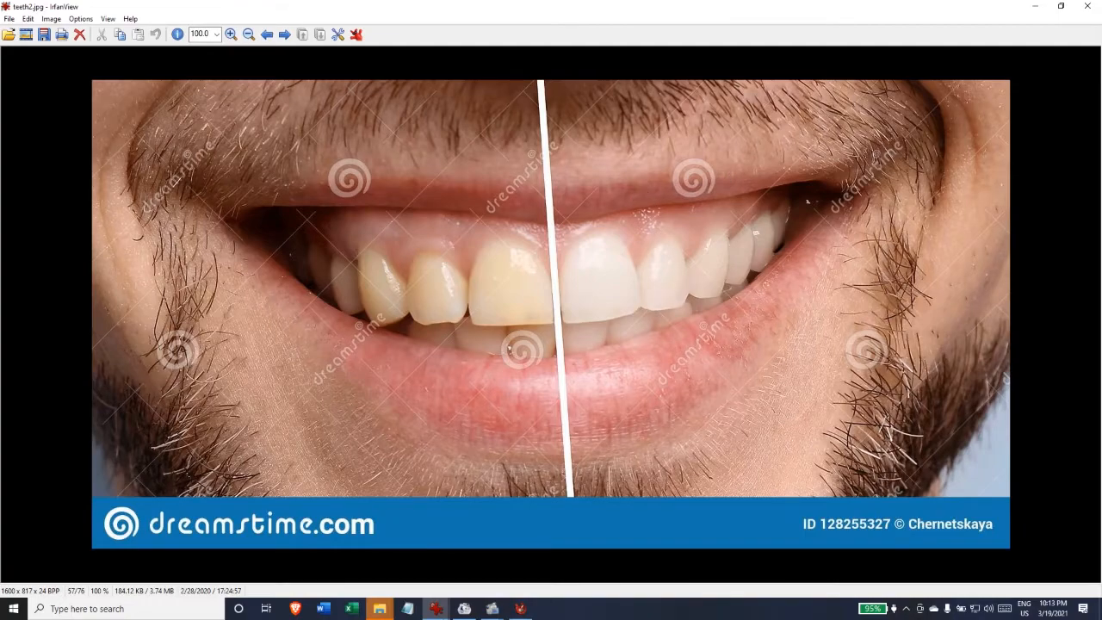
Bring the announcer photo with its skin-tone strokes back to the front
{"action": "left_click", "coordinate": [520, 609]}
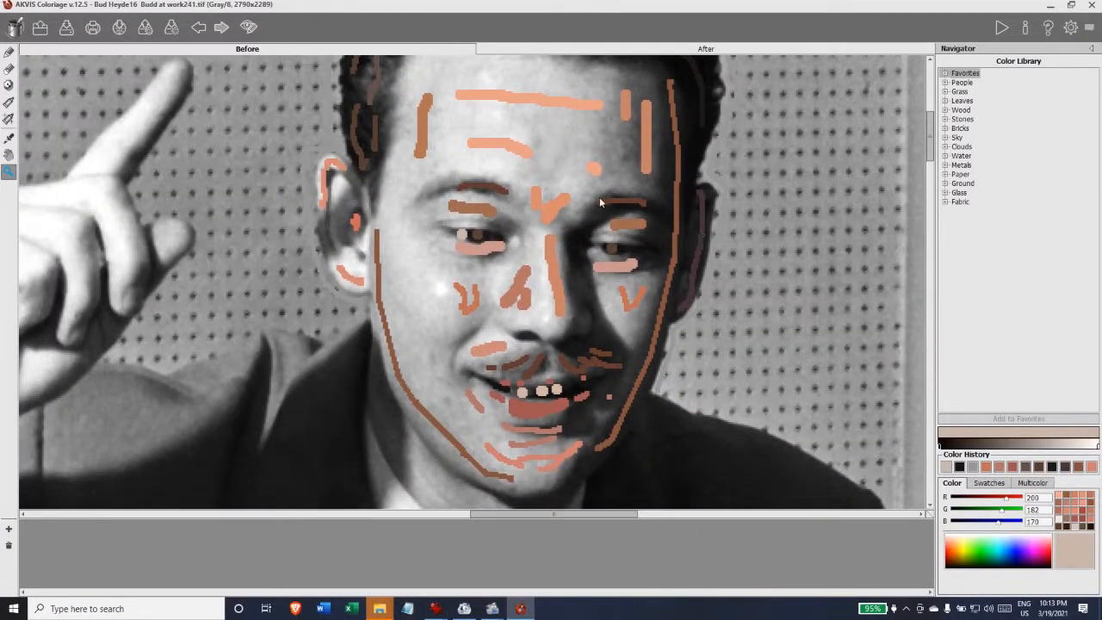
{"action": "scroll", "coordinate": [432, 287], "scroll_direction": "up", "scroll_amount": 2}
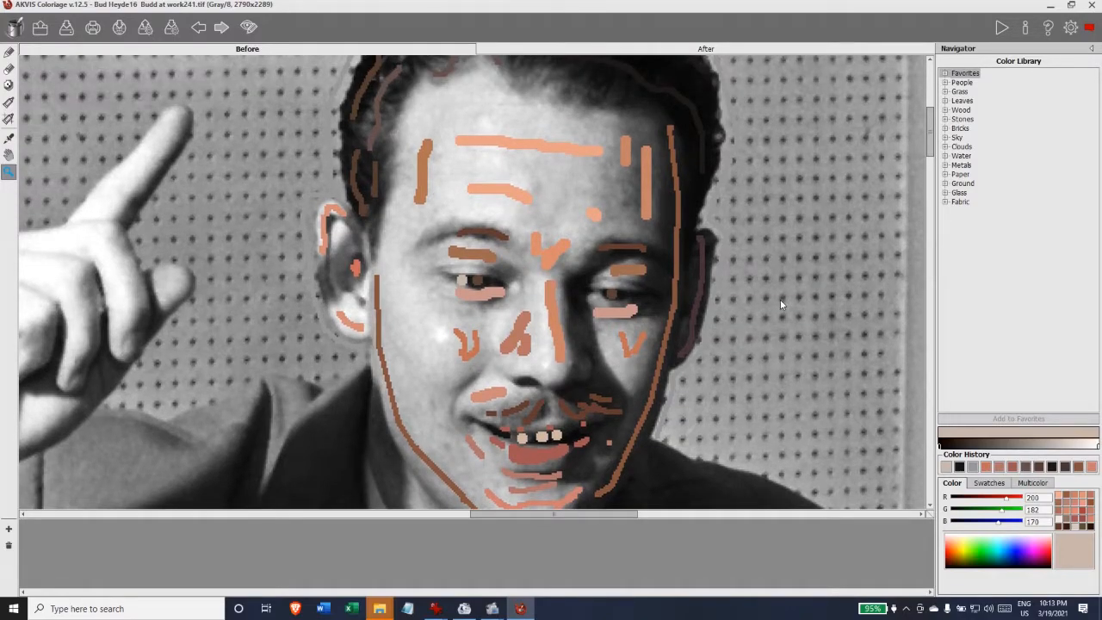
{"action": "scroll", "coordinate": [780, 301], "scroll_direction": "down", "scroll_amount": 1}
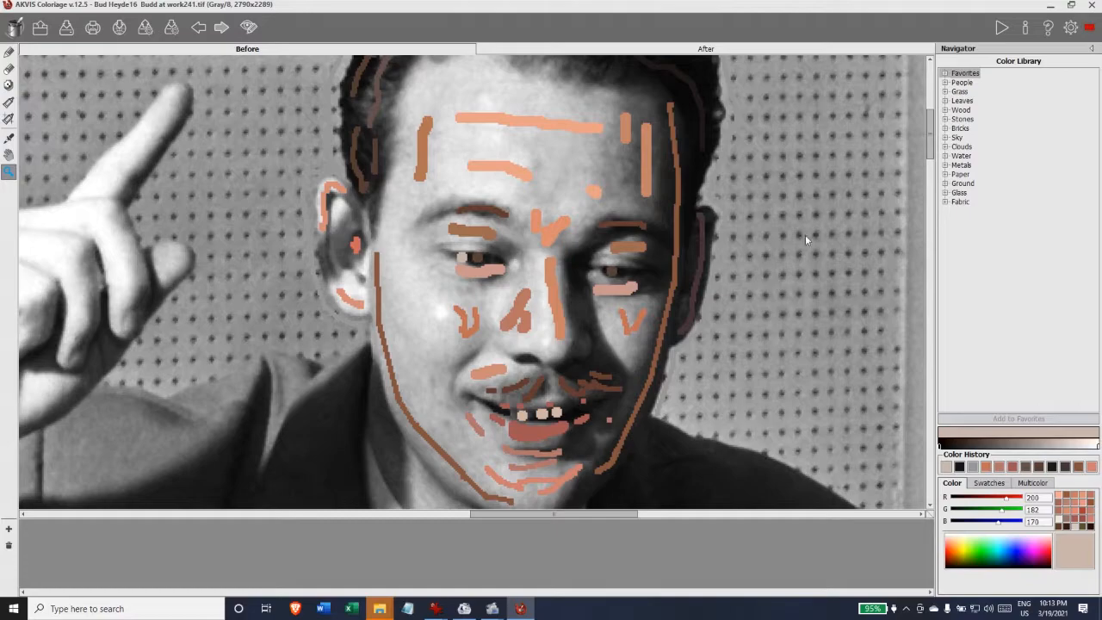
Run the colorization and zoom out to view the whole colorized studio photo
{"action": "left_click", "coordinate": [1003, 28]}
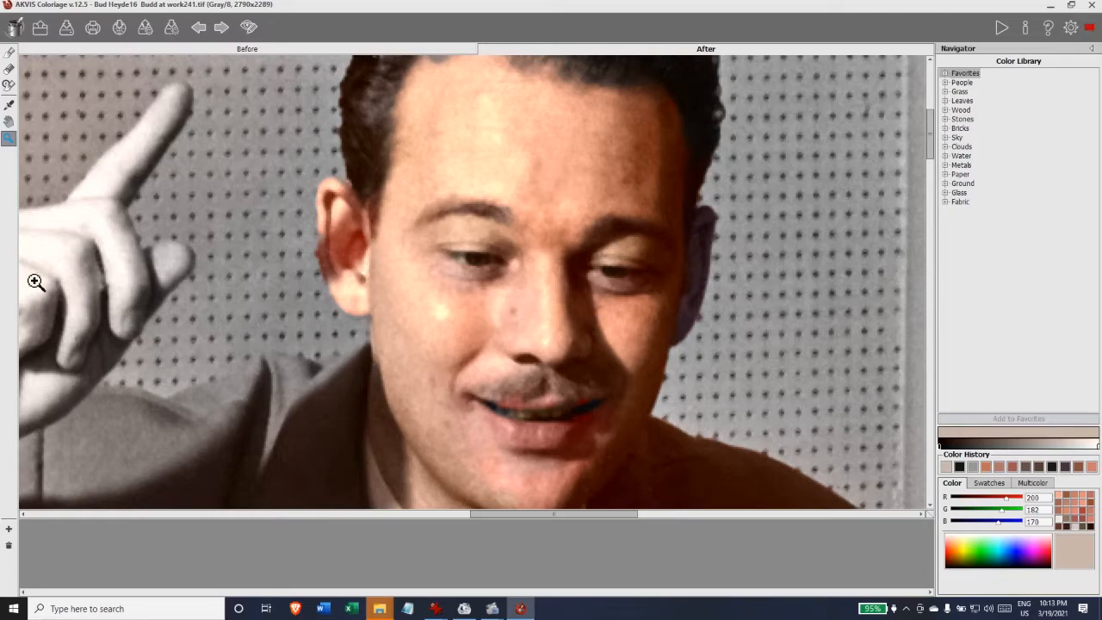
{"action": "scroll", "coordinate": [285, 261], "scroll_direction": "down", "scroll_amount": 2}
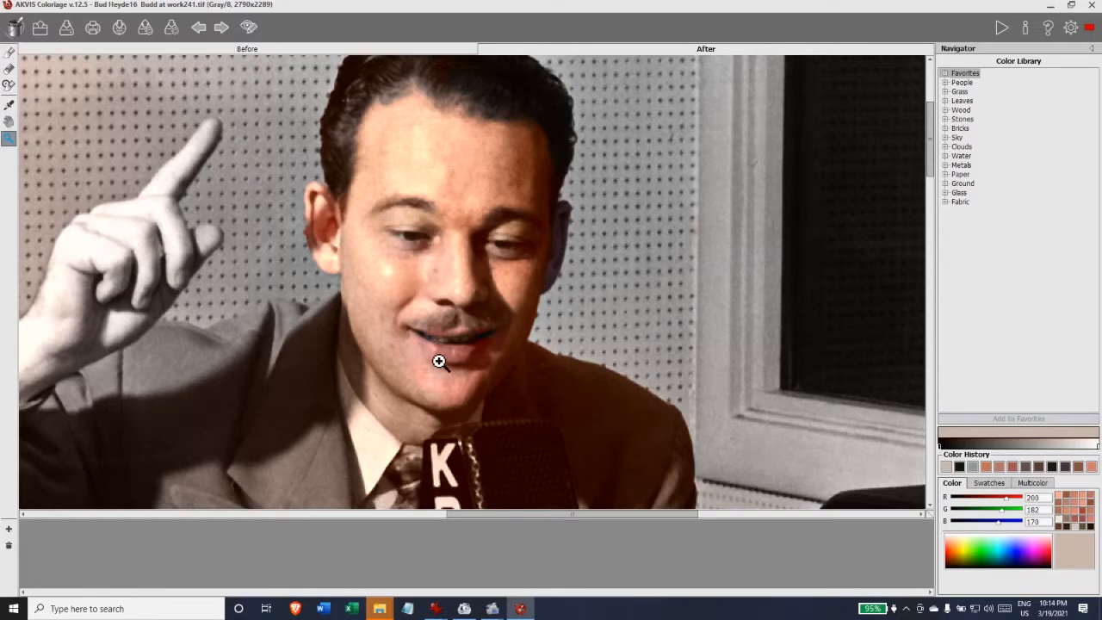
{"action": "scroll", "coordinate": [454, 209], "scroll_direction": "up", "scroll_amount": 1}
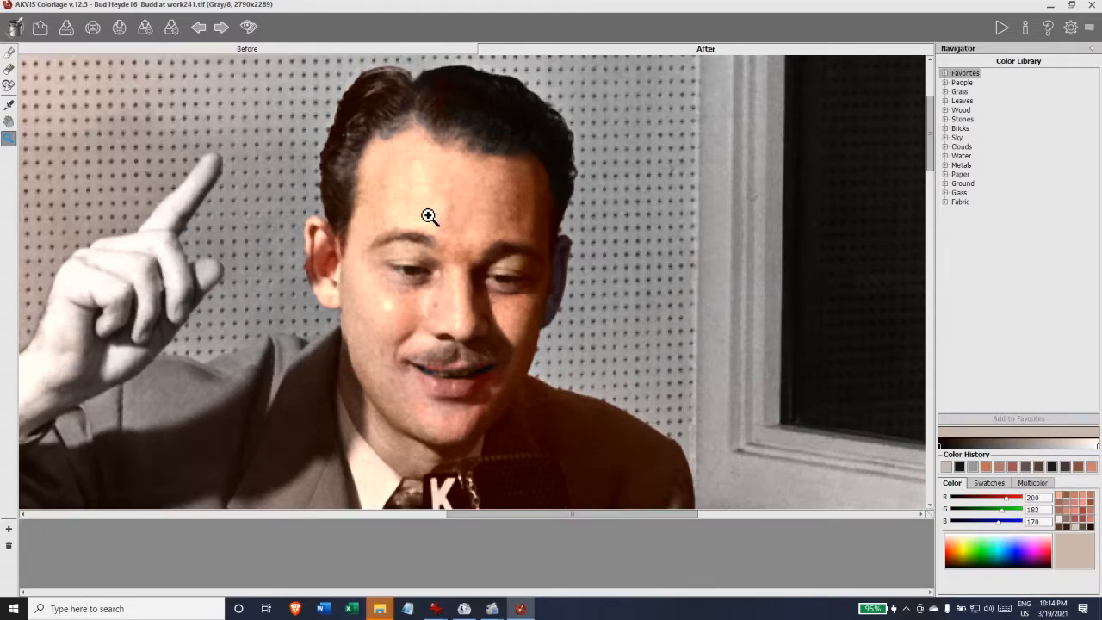
{"action": "left_click", "coordinate": [457, 296], "text": "alt"}
{"action": "left_click", "coordinate": [456, 296], "text": "alt"}
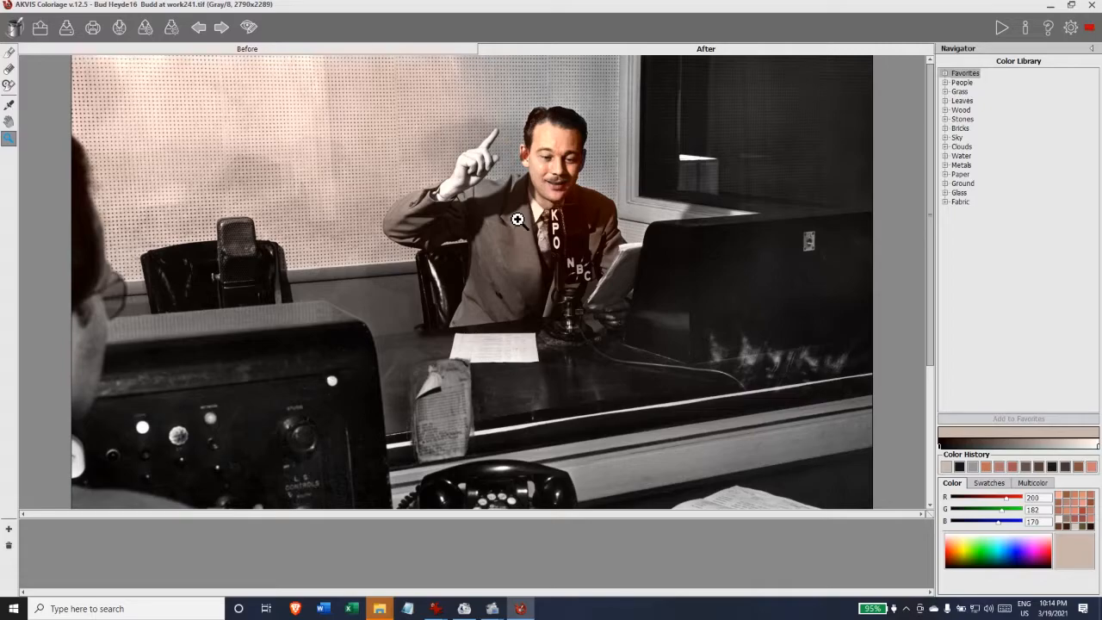
View the 1940s mens suits reference picture in IrfanView, placed at the left of the screen
{"action": "key", "text": "alt+Tab"}
{"action": "key", "text": "alt+Tab"}
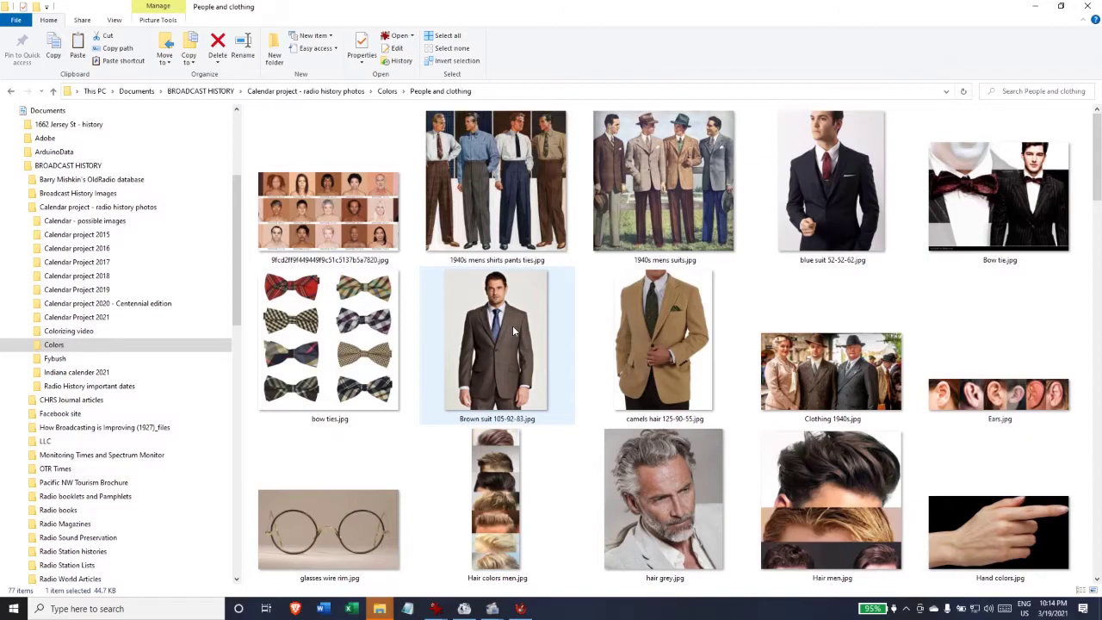
{"action": "left_click", "coordinate": [660, 220]}
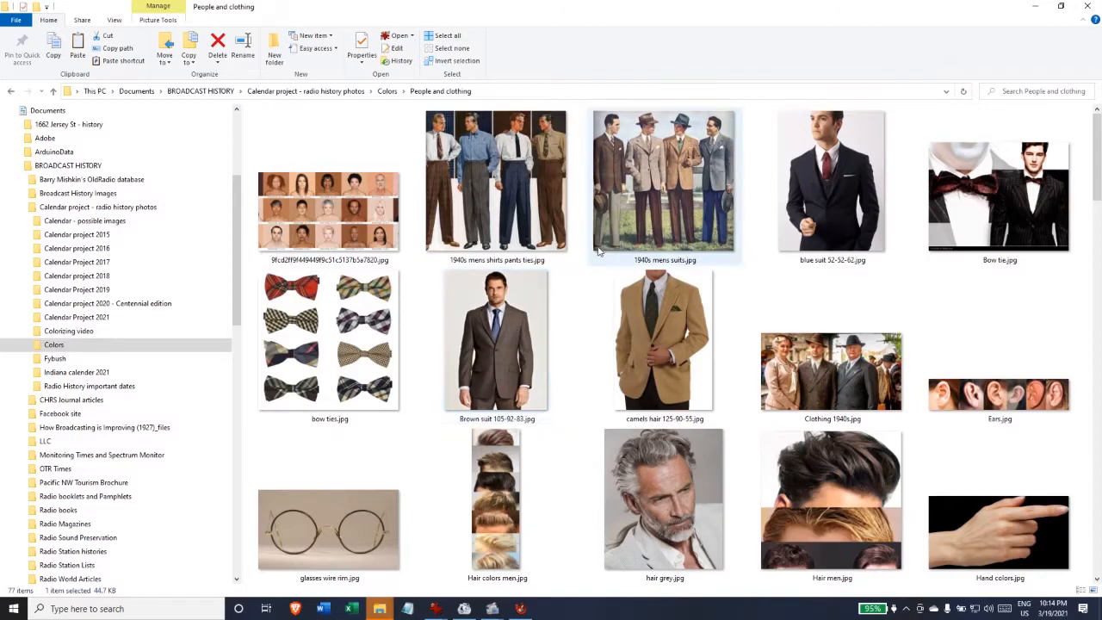
{"action": "double_click", "coordinate": [659, 228]}
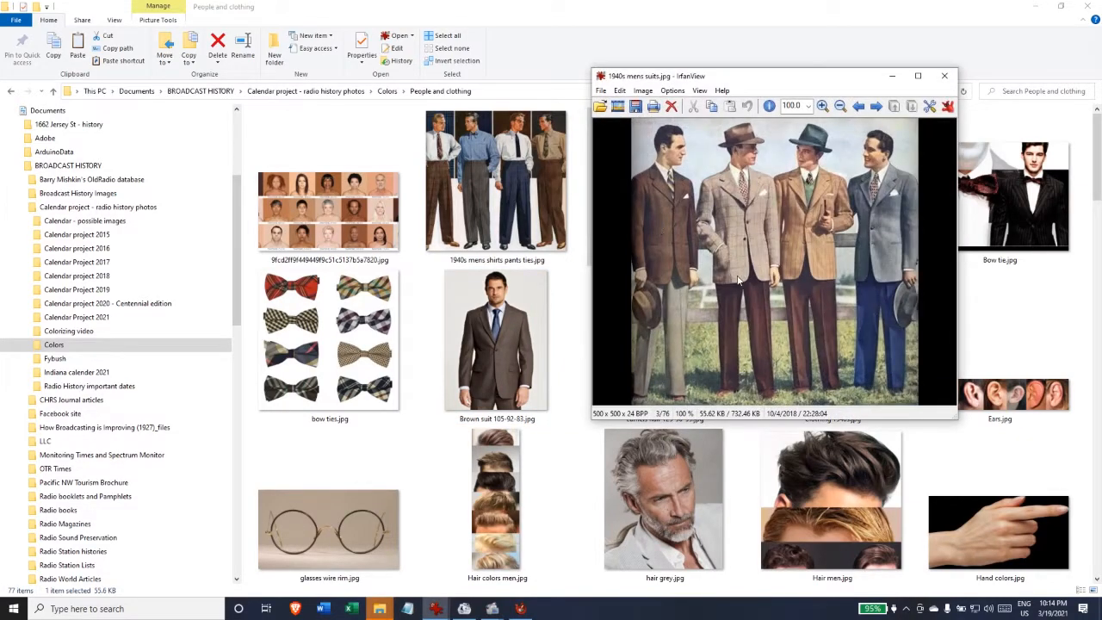
{"action": "left_click_drag", "start_coordinate": [755, 82], "coordinate": [388, 73]}
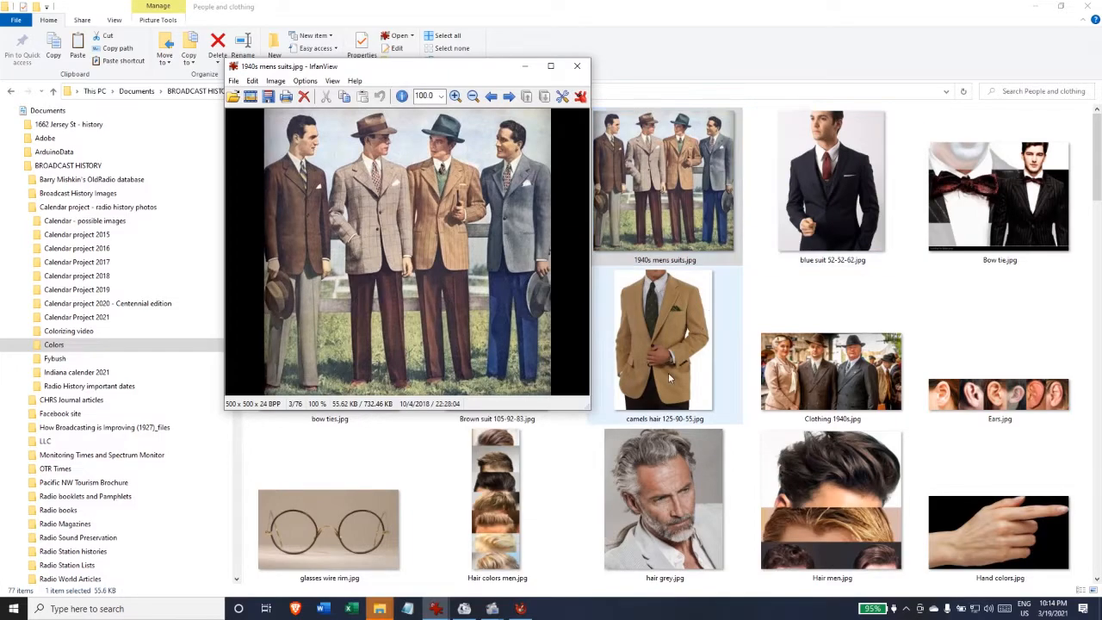
{"action": "left_click_drag", "start_coordinate": [435, 72], "coordinate": [327, 80]}
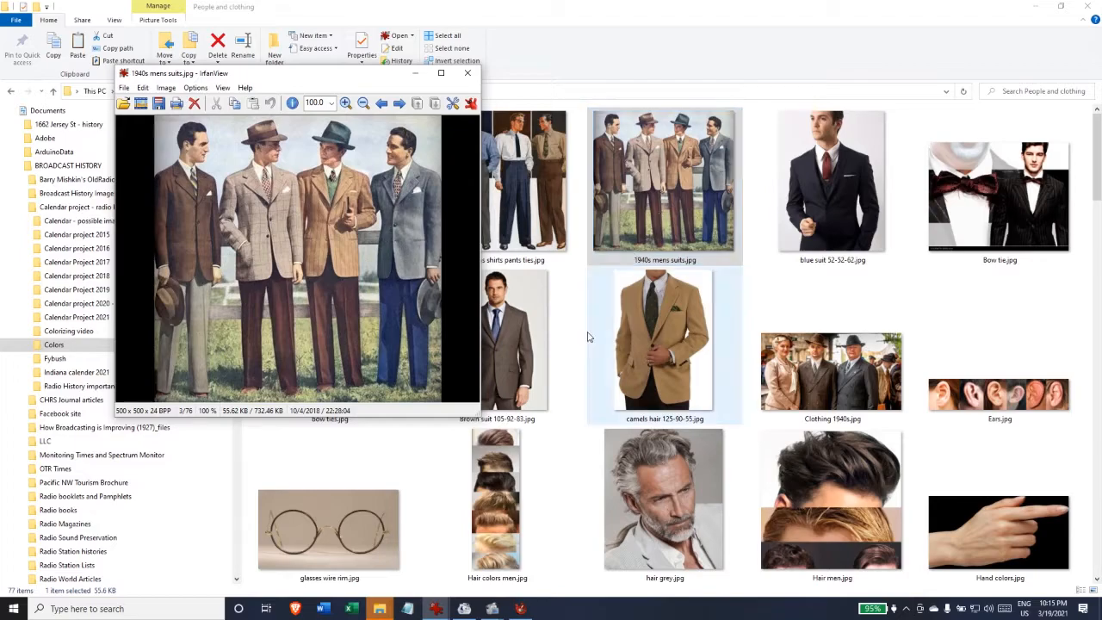
Return to the announcer photo in Coloriage
{"action": "mouse_move", "coordinate": [520, 609]}
{"action": "left_click", "coordinate": [521, 560]}
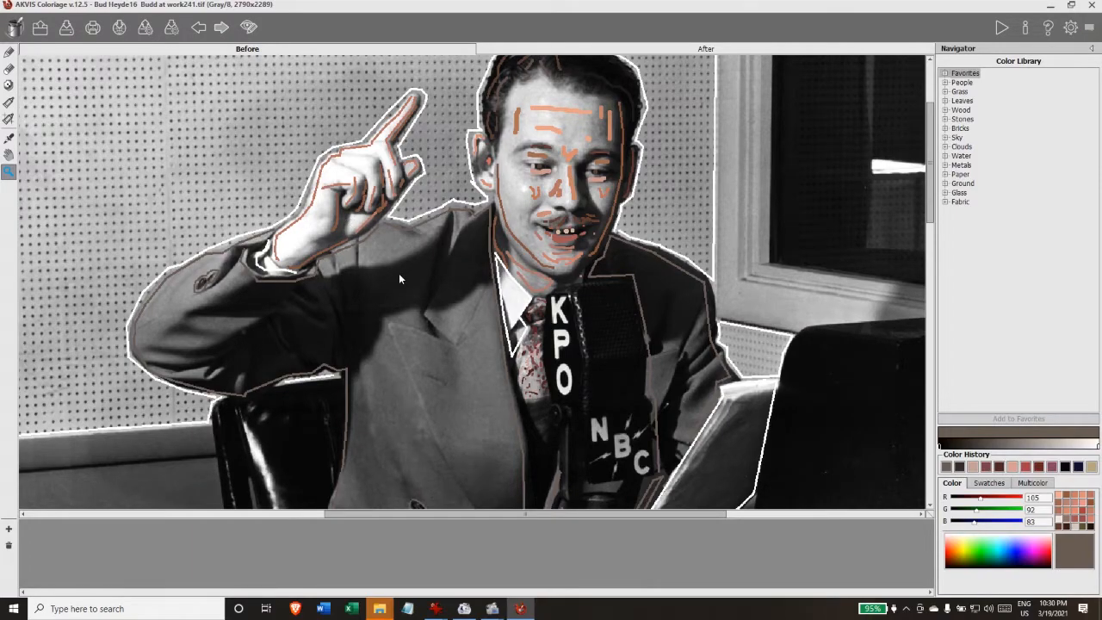
Review the suit and vintage tie references, close the tie picture, and zoom out on the announcer and desk
{"action": "key", "text": "alt+Tab"}
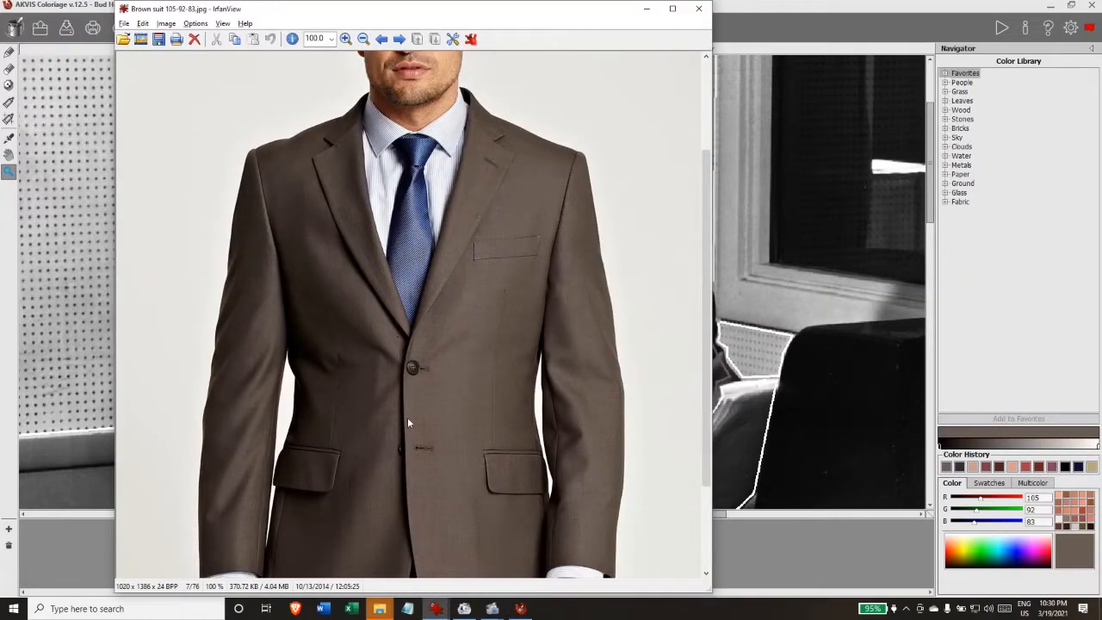
{"action": "key", "text": "alt+Tab"}
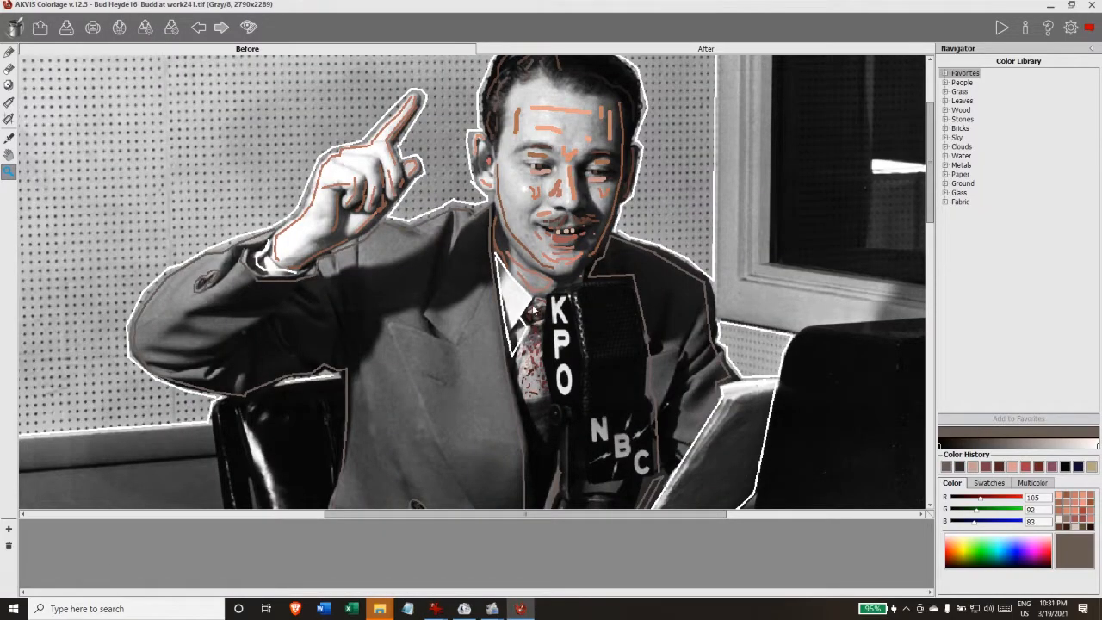
{"action": "key", "text": "alt+Tab"}
{"action": "key", "text": "alt+Tab"}
{"action": "key", "text": "alt+Tab"}
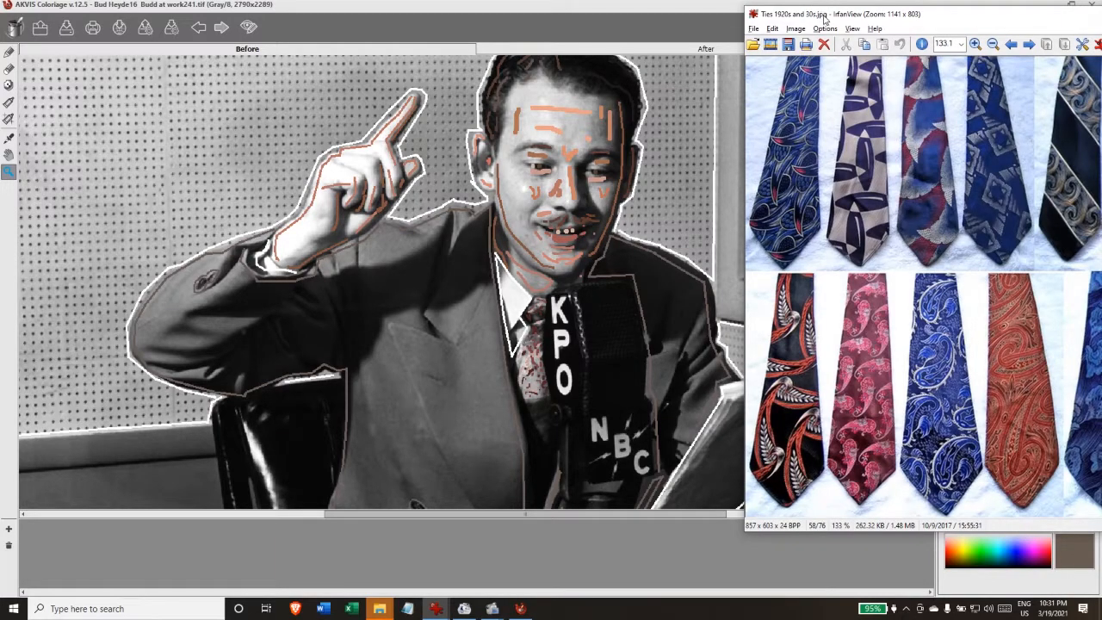
{"action": "left_click_drag", "start_coordinate": [826, 20], "coordinate": [509, 30]}
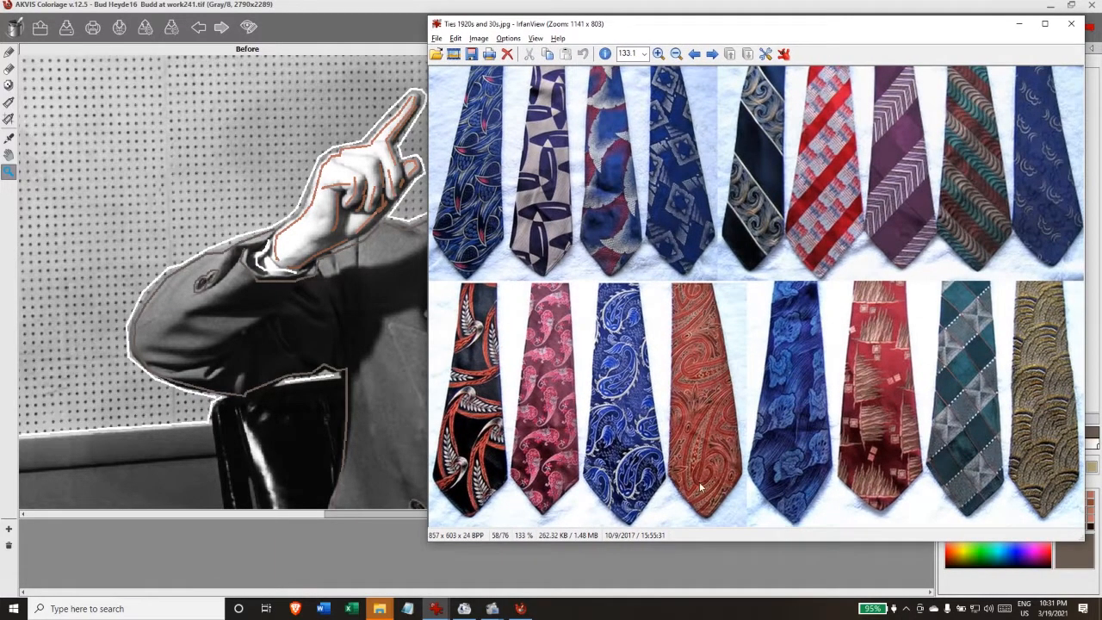
{"action": "left_click", "coordinate": [347, 6]}
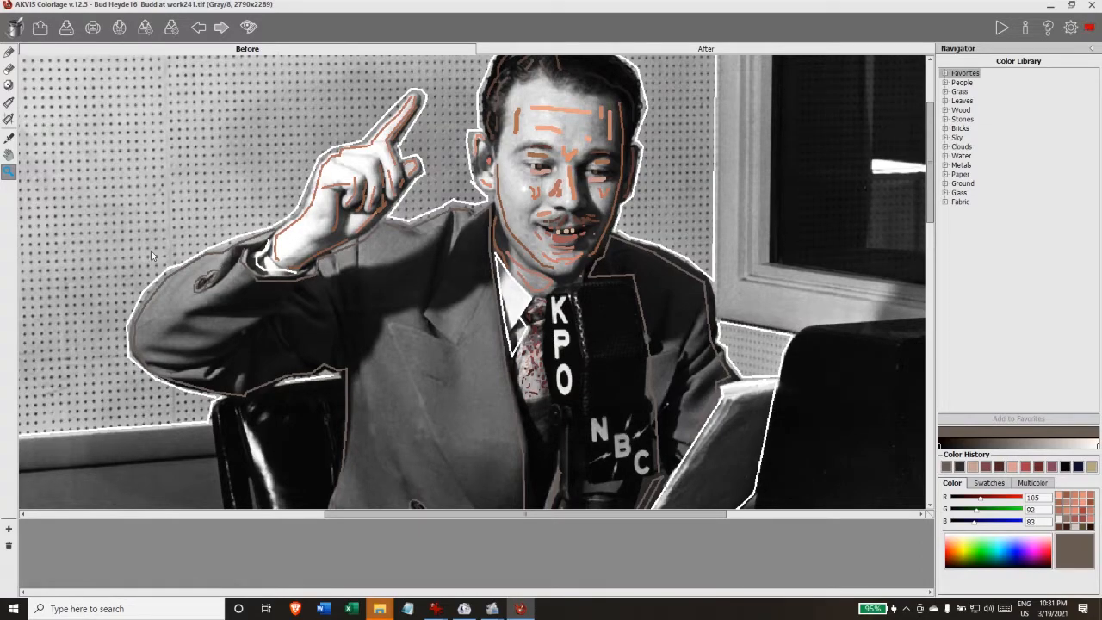
{"action": "left_click", "coordinate": [434, 176], "text": "alt"}
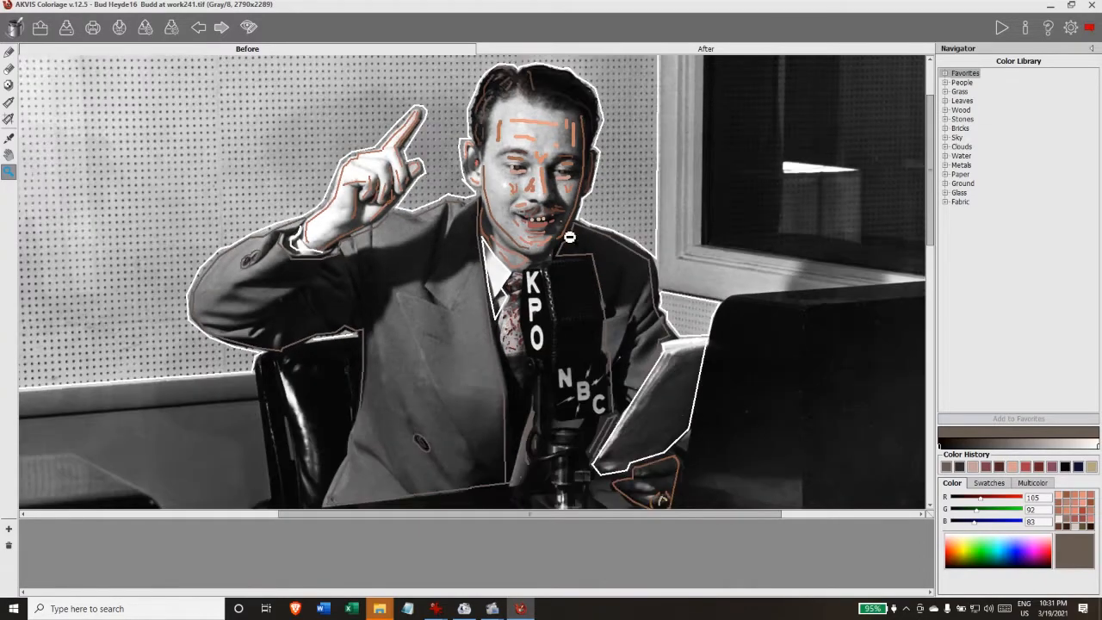
{"action": "scroll", "coordinate": [741, 253], "scroll_direction": "down", "scroll_amount": 2}
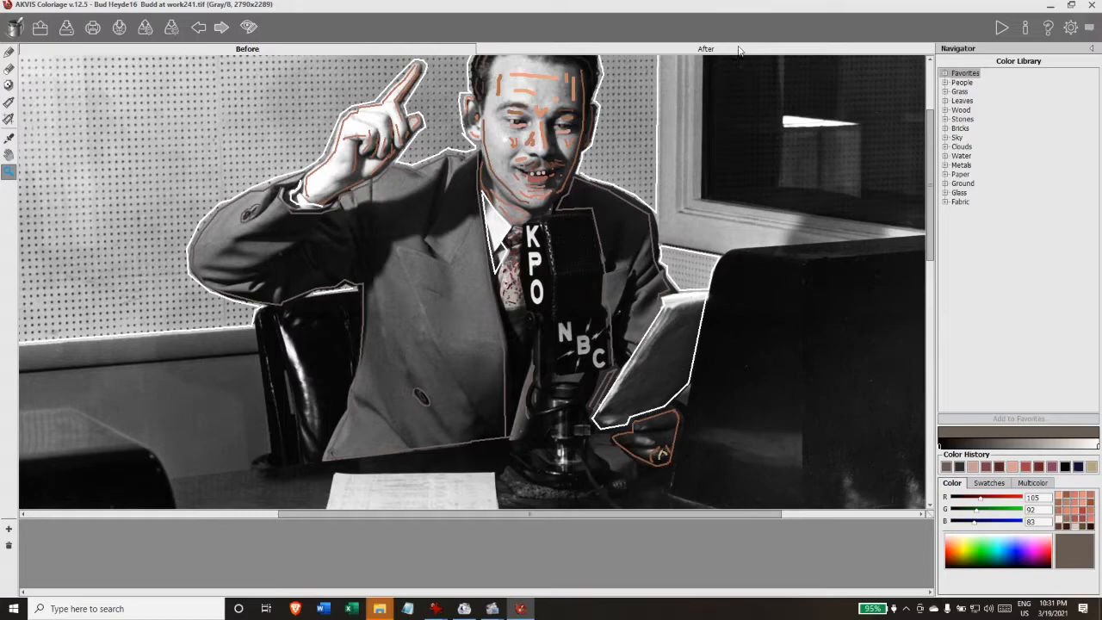
Run the colorization, then compare the result with the stroked original around the announcer
{"action": "left_click", "coordinate": [1000, 29]}
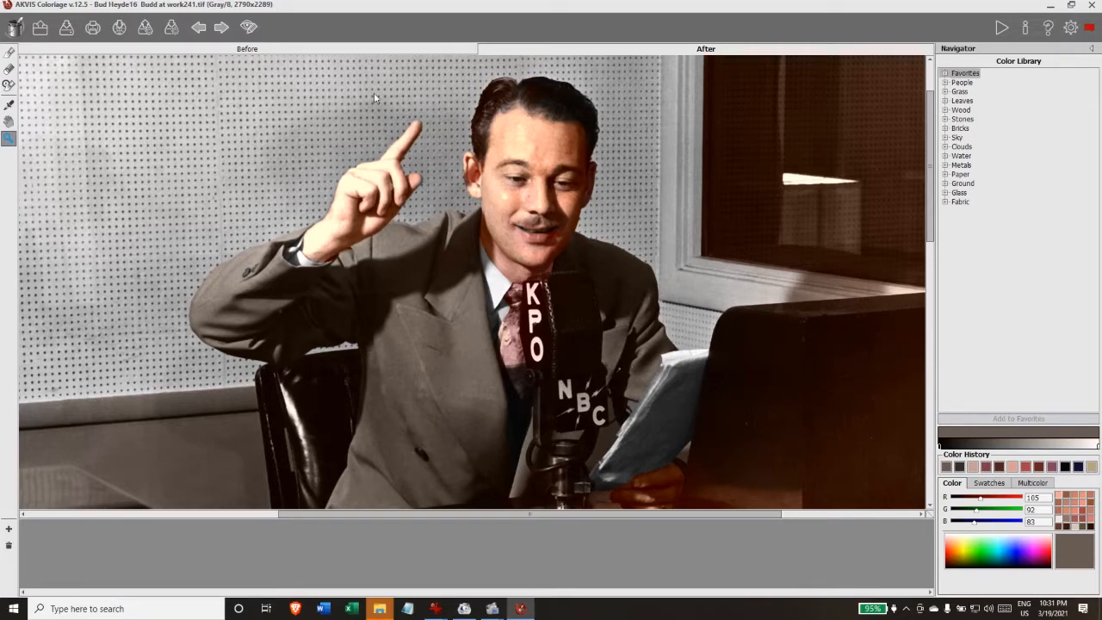
{"action": "left_click", "coordinate": [335, 48]}
{"action": "left_click", "coordinate": [488, 278], "text": "alt"}
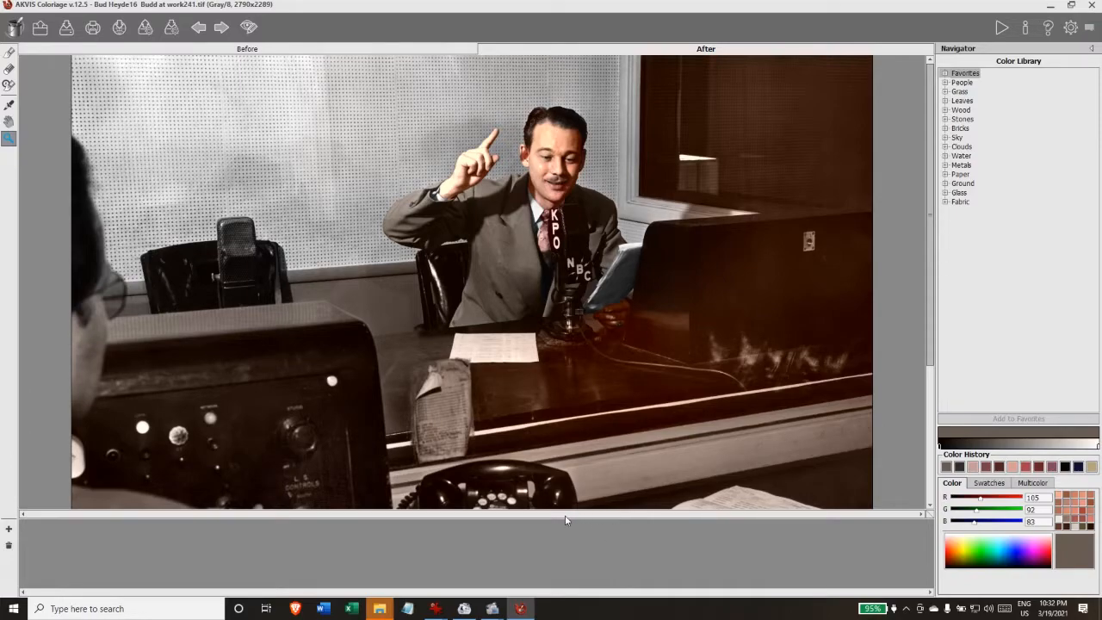
{"action": "scroll", "coordinate": [227, 283], "scroll_direction": "down", "scroll_amount": 2}
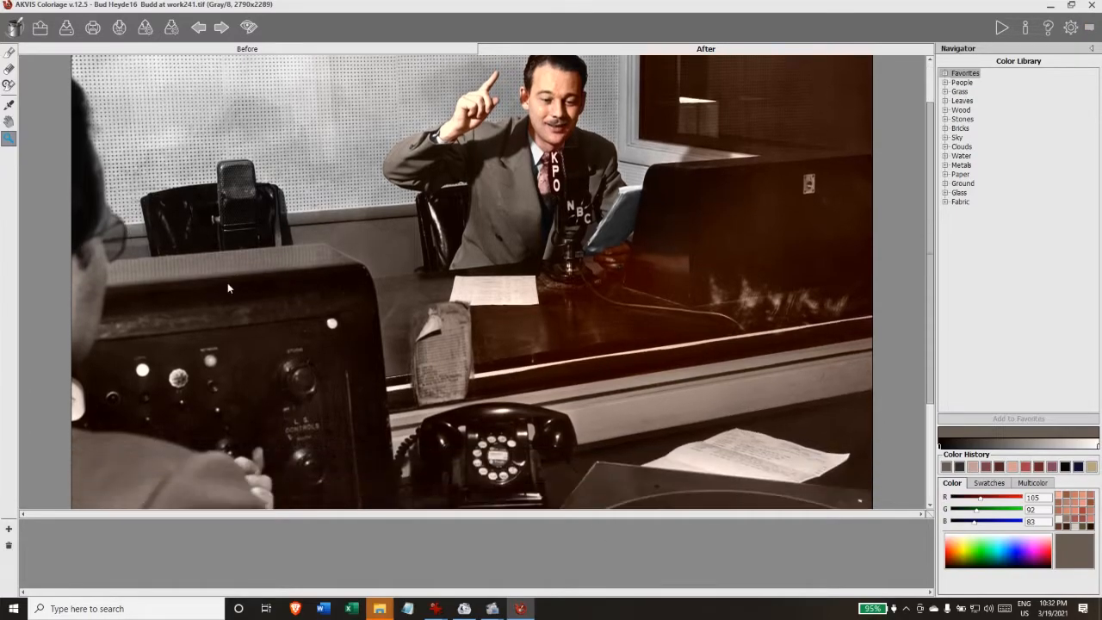
{"action": "scroll", "coordinate": [212, 275], "scroll_direction": "down", "scroll_amount": 2}
{"action": "scroll", "coordinate": [210, 276], "scroll_direction": "down", "scroll_amount": 2}
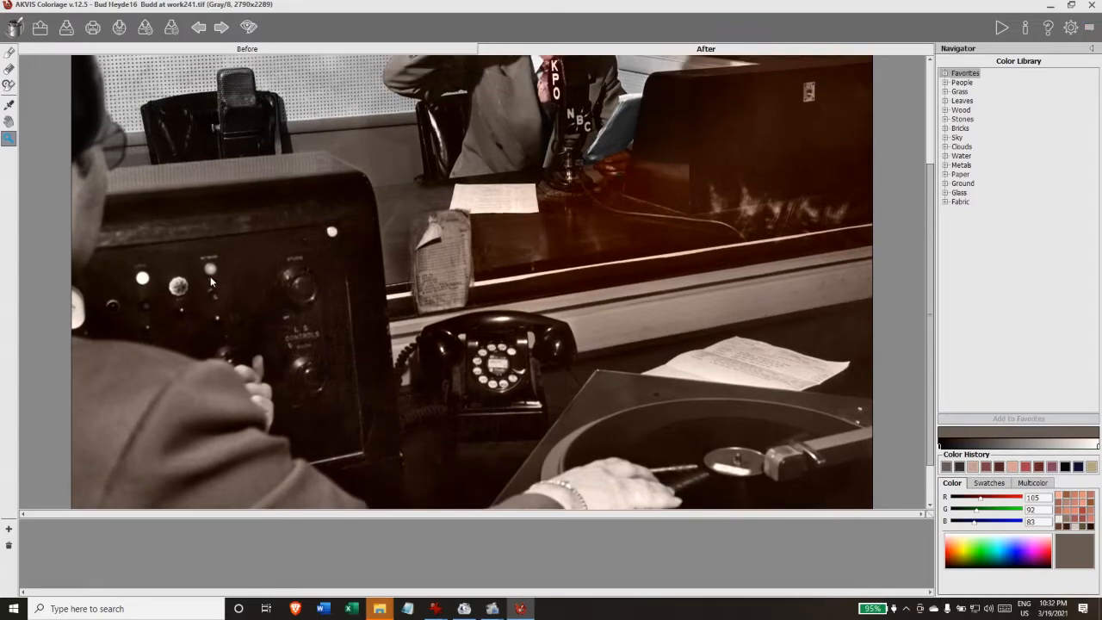
{"action": "scroll", "coordinate": [210, 276], "scroll_direction": "up", "scroll_amount": 1}
{"action": "scroll", "coordinate": [210, 276], "scroll_direction": "up", "scroll_amount": 3}
{"action": "scroll", "coordinate": [204, 277], "scroll_direction": "up", "scroll_amount": 2}
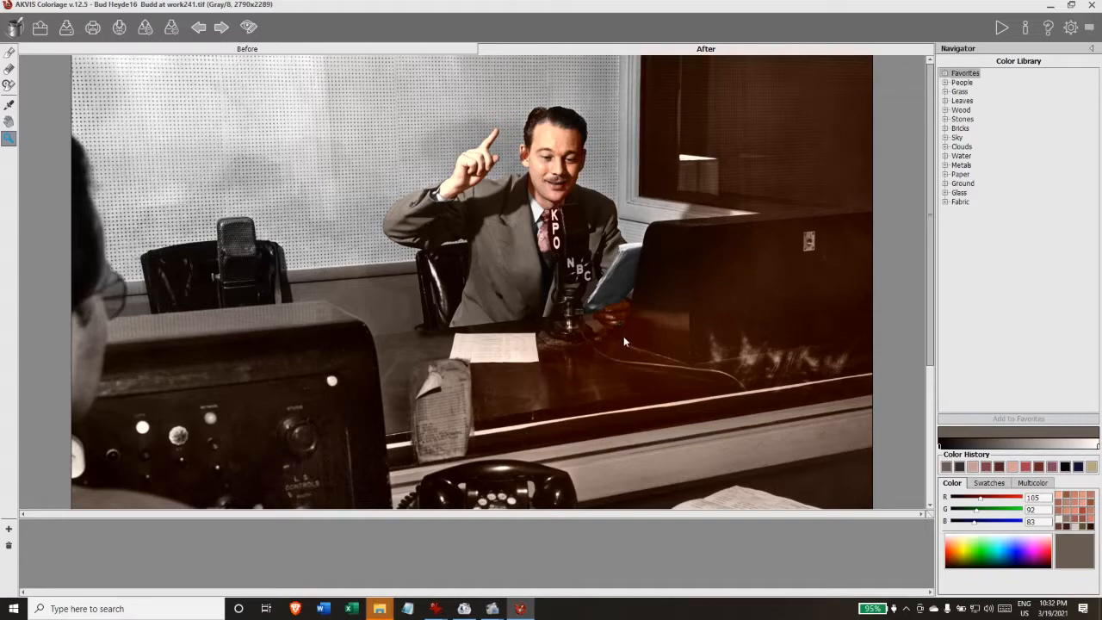
{"action": "scroll", "coordinate": [624, 286], "scroll_direction": "down", "scroll_amount": 2}
{"action": "scroll", "coordinate": [603, 275], "scroll_direction": "down", "scroll_amount": 2}
{"action": "scroll", "coordinate": [592, 287], "scroll_direction": "down", "scroll_amount": 3}
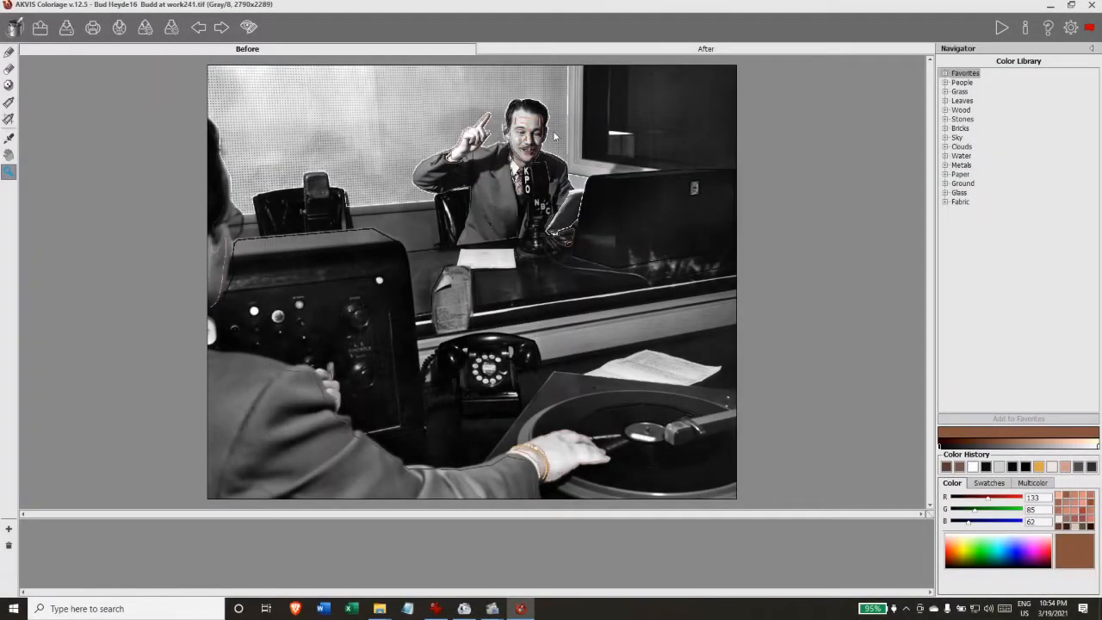
View the colorized result and zoom in close on the announcer's hand and microphone
{"action": "left_click", "coordinate": [571, 51]}
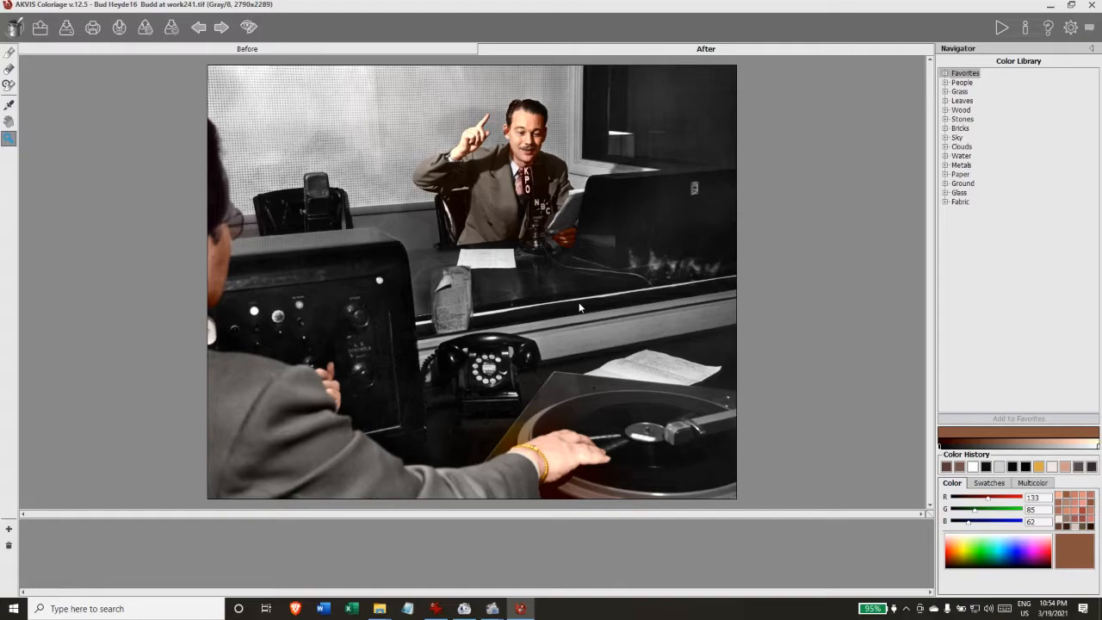
{"action": "left_click", "coordinate": [571, 243]}
{"action": "left_click", "coordinate": [652, 246]}
{"action": "left_click", "coordinate": [665, 247]}
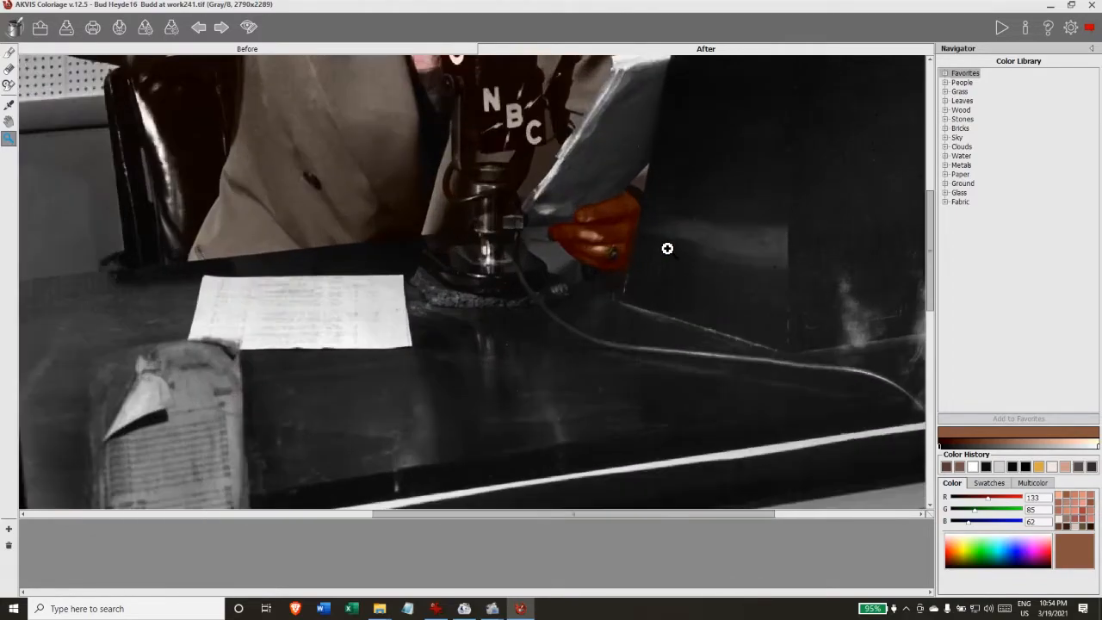
{"action": "left_click", "coordinate": [664, 249]}
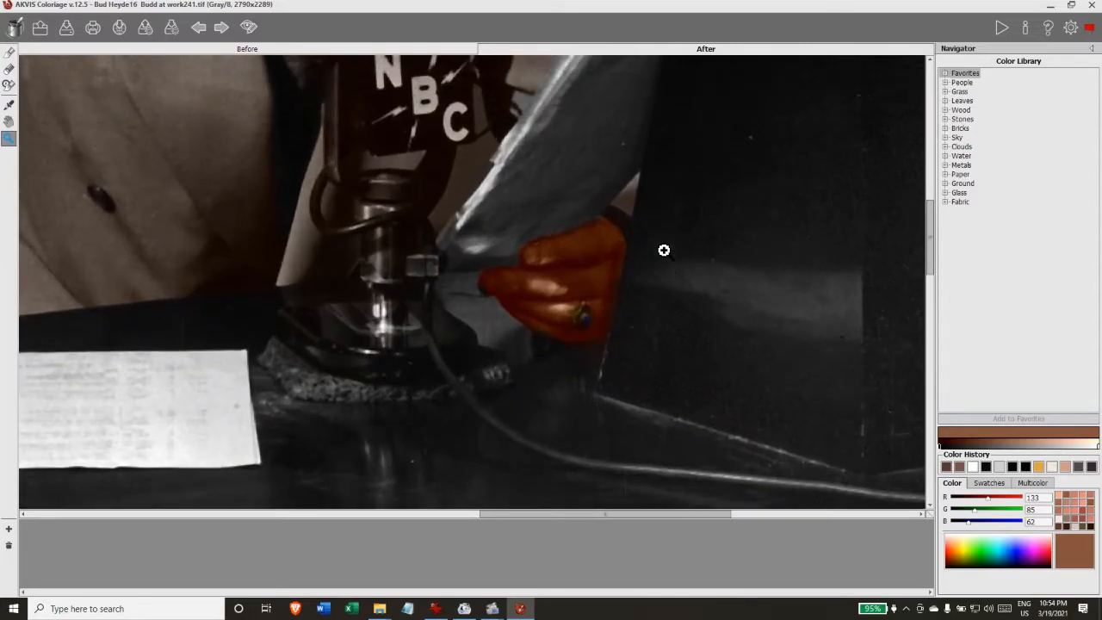
{"action": "left_click", "coordinate": [624, 308]}
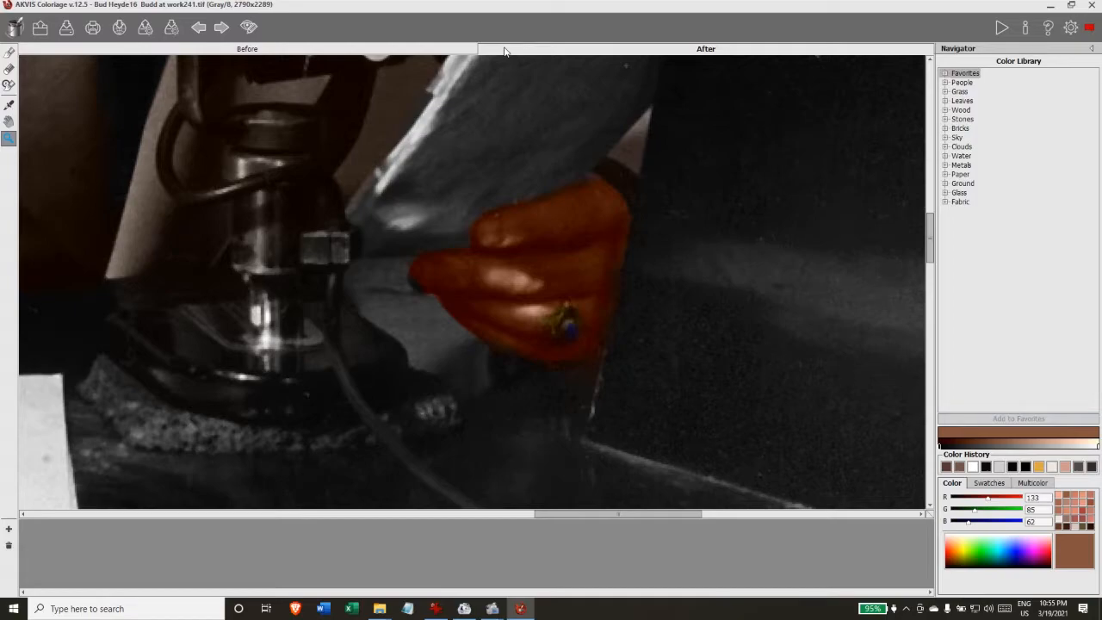
Set the stroke colour to RGB 113/85/72 and redraw the hand stroke on the original
{"action": "left_click", "coordinate": [439, 50]}
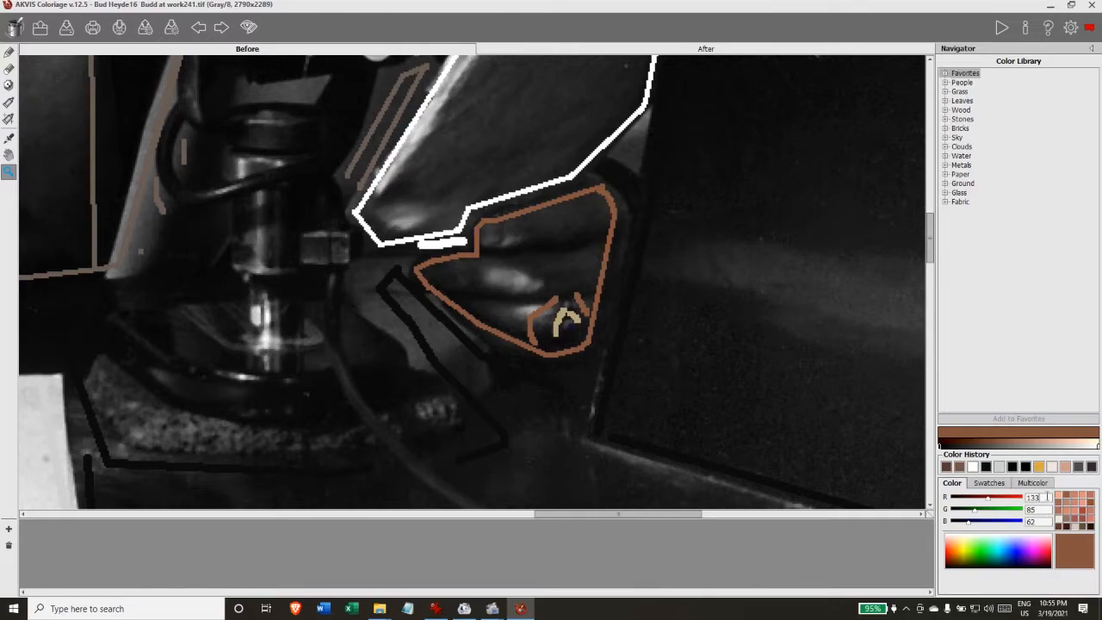
{"action": "key", "text": "BackSpace"}
{"action": "key", "text": "BackSpace"}
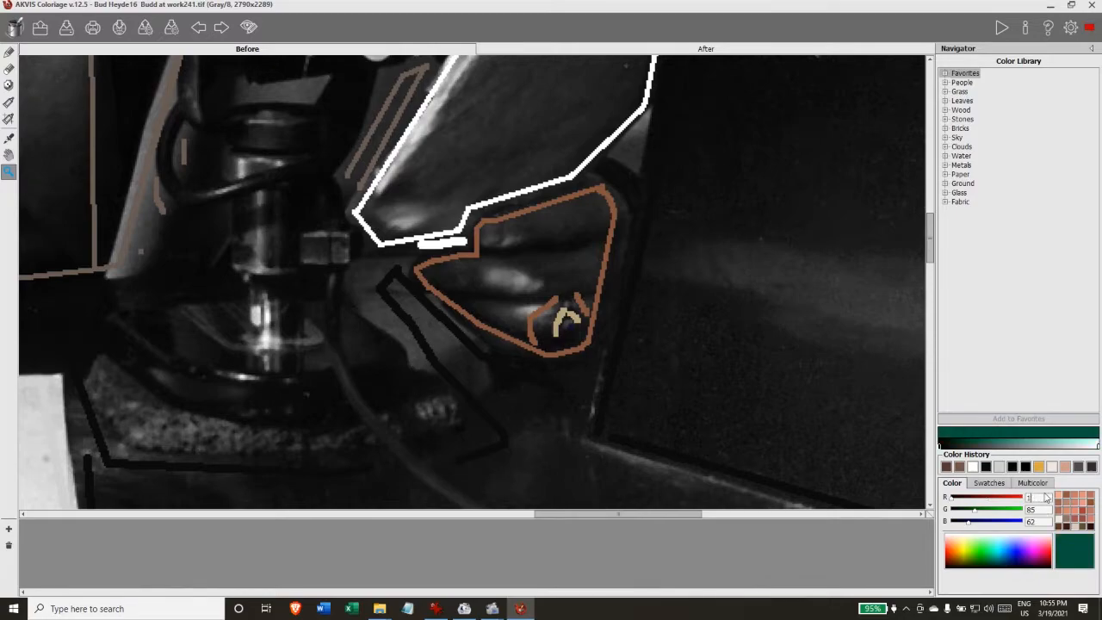
{"action": "type", "text": "13"}
{"action": "key", "text": "Tab"}
{"action": "type", "text": "72"}
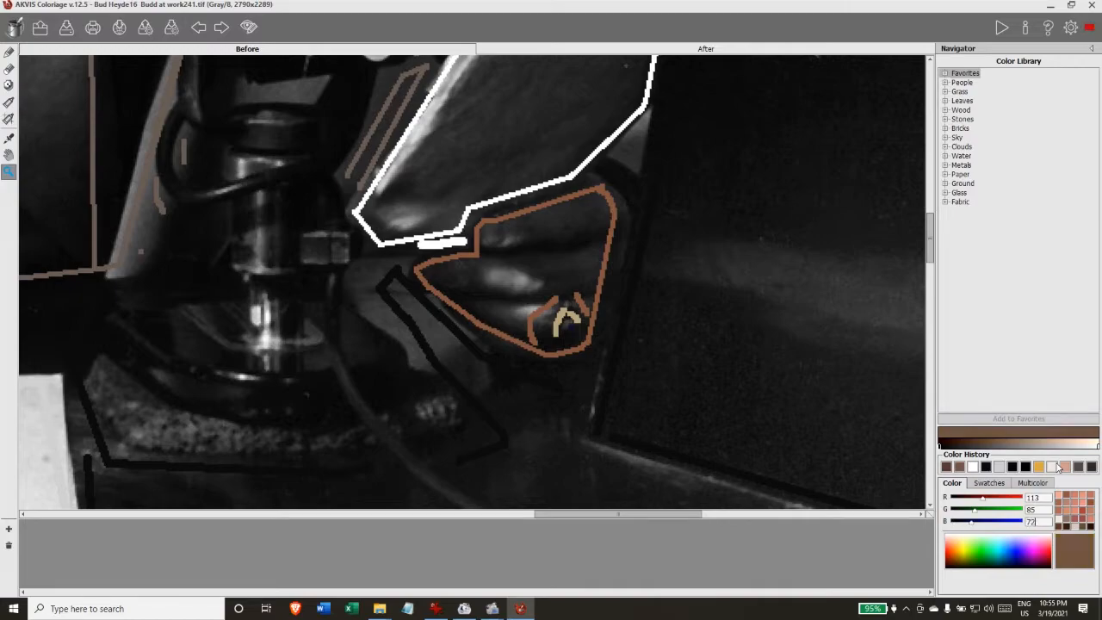
{"action": "left_click", "coordinate": [9, 101]}
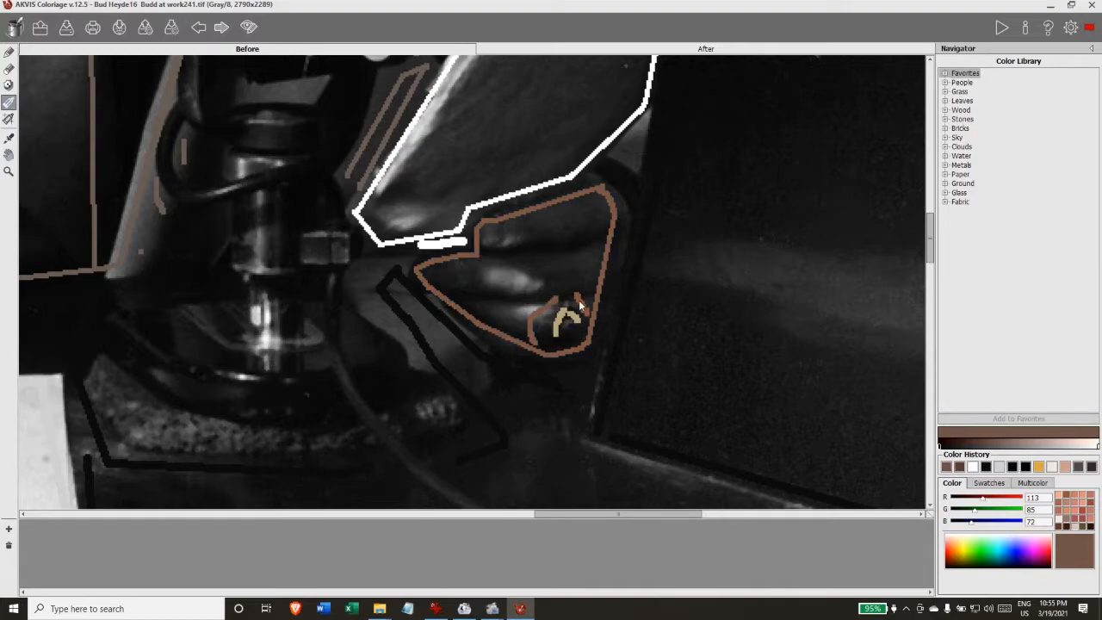
Rerun the colorization and zoom out to see the whole photo with the browner hand
{"action": "left_click", "coordinate": [1002, 28]}
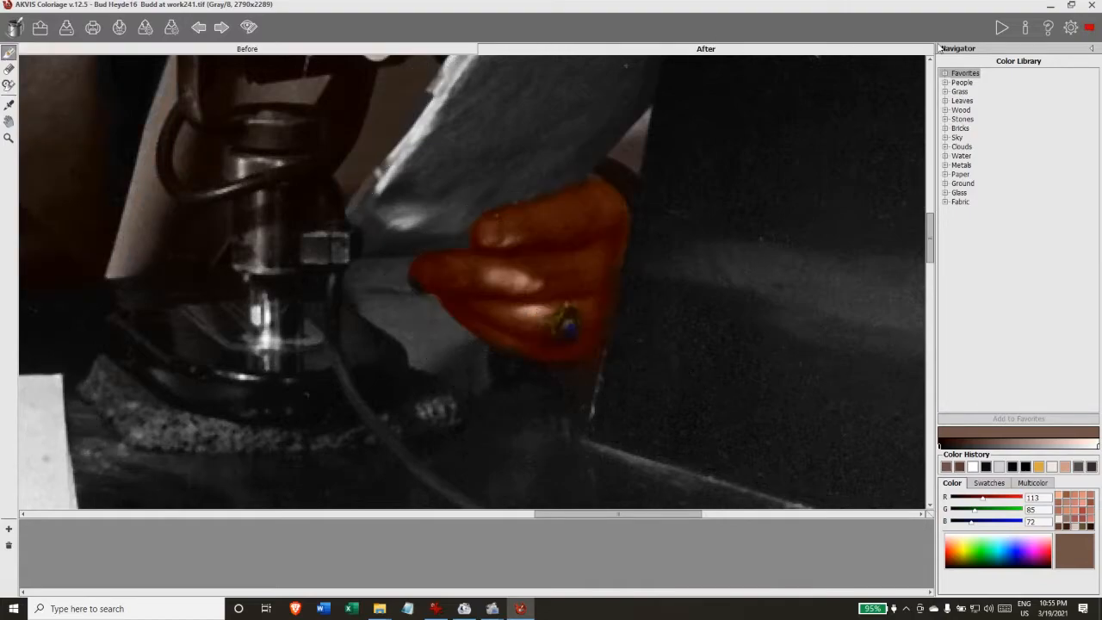
{"action": "left_click", "coordinate": [1002, 28]}
{"action": "left_click", "coordinate": [9, 138]}
{"action": "left_click", "coordinate": [360, 401], "text": "alt"}
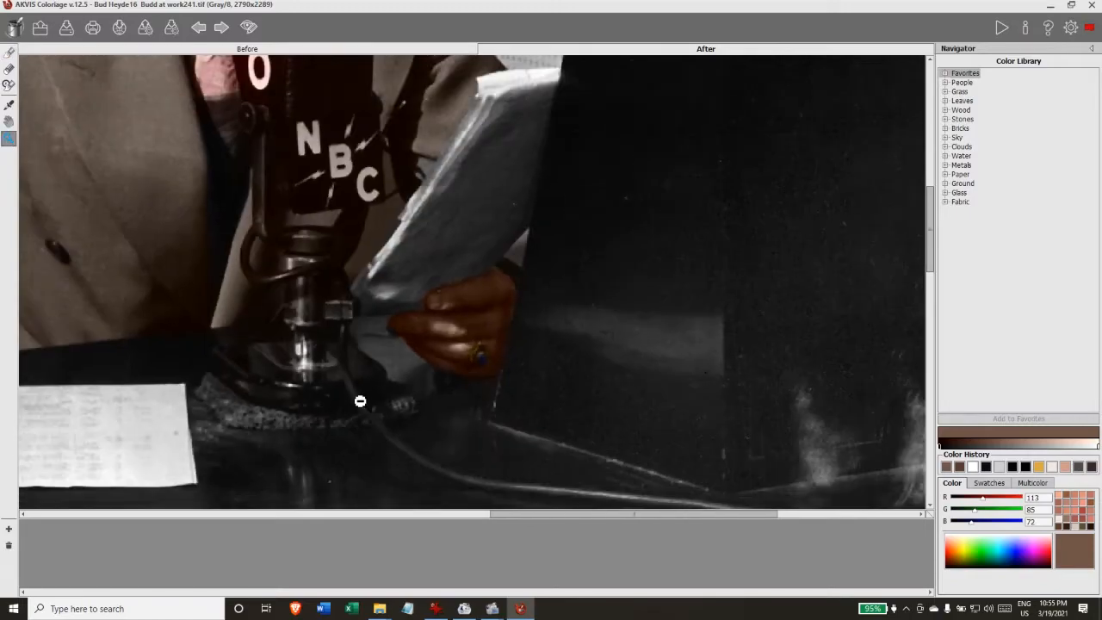
{"action": "left_click", "coordinate": [360, 402], "text": "alt"}
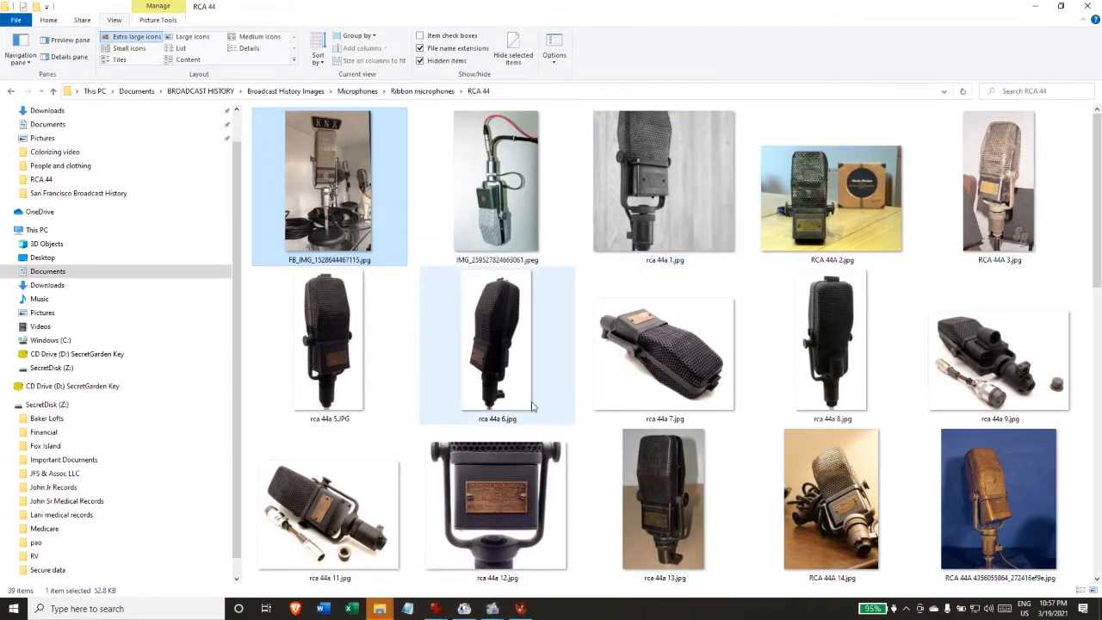
{"action": "scroll", "coordinate": [635, 394], "scroll_direction": "down", "scroll_amount": 5}
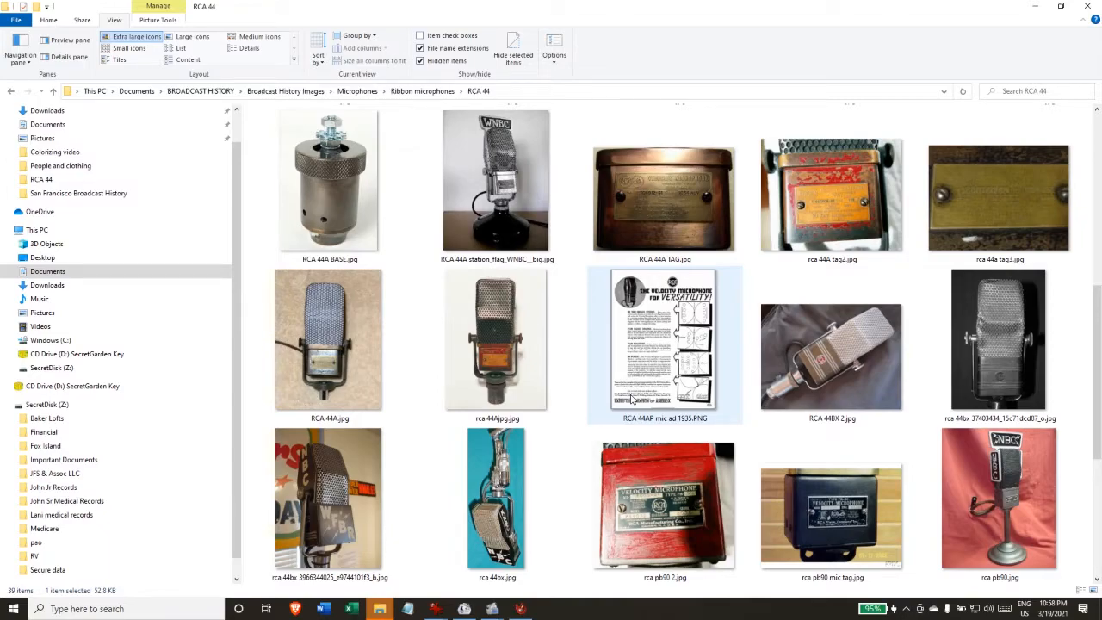
View and close the RCA 44BX 2 and WFBR microphone photos
{"action": "double_click", "coordinate": [827, 370]}
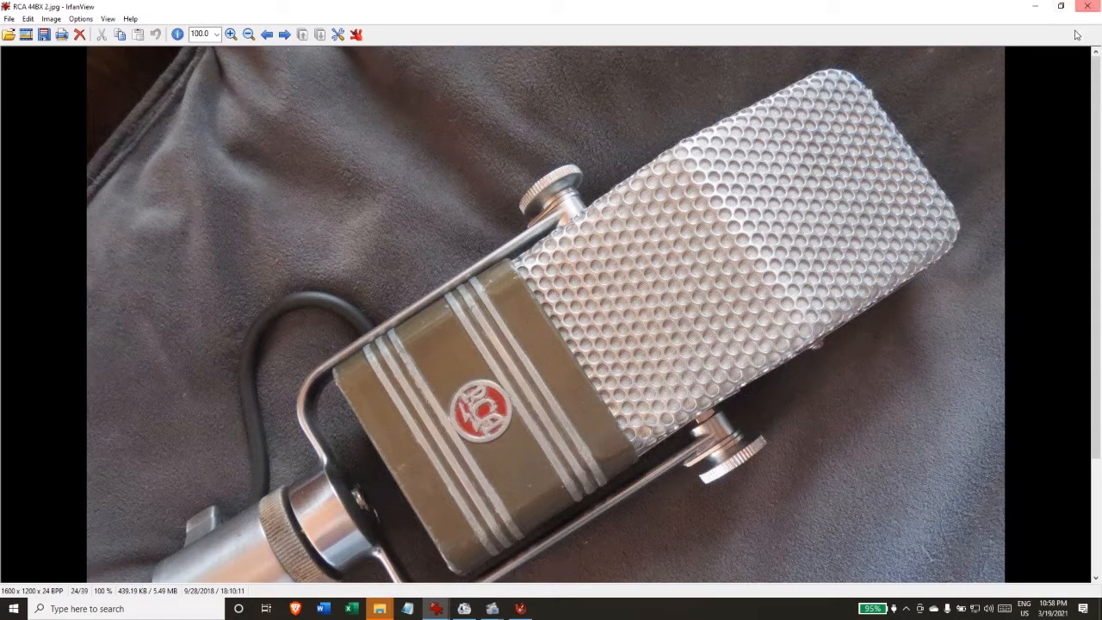
{"action": "left_click", "coordinate": [1087, 6]}
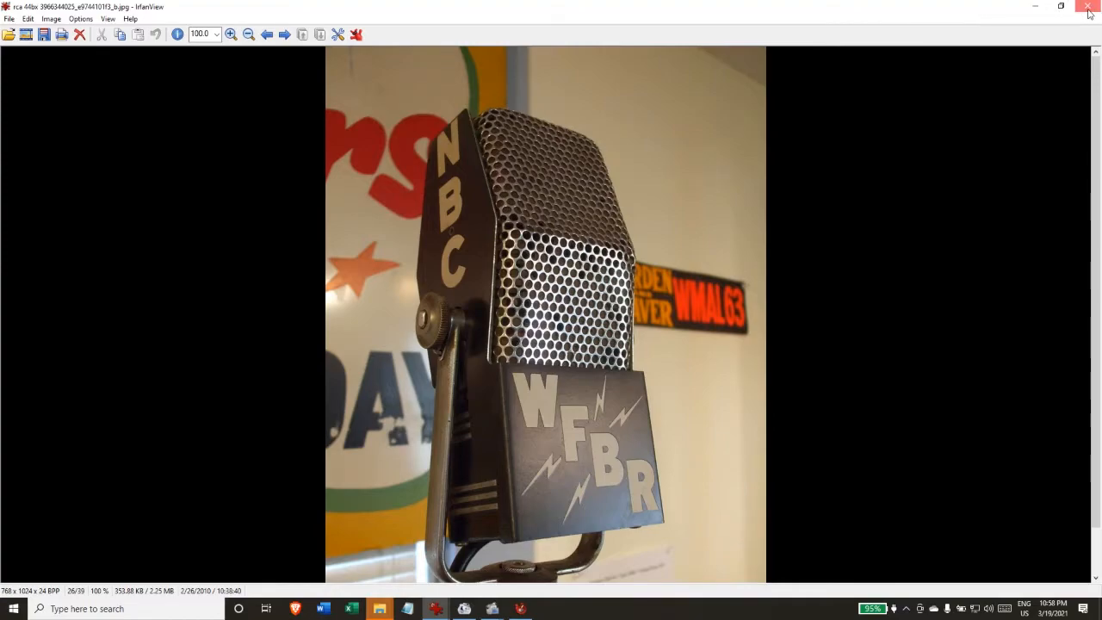
{"action": "left_click", "coordinate": [1088, 6]}
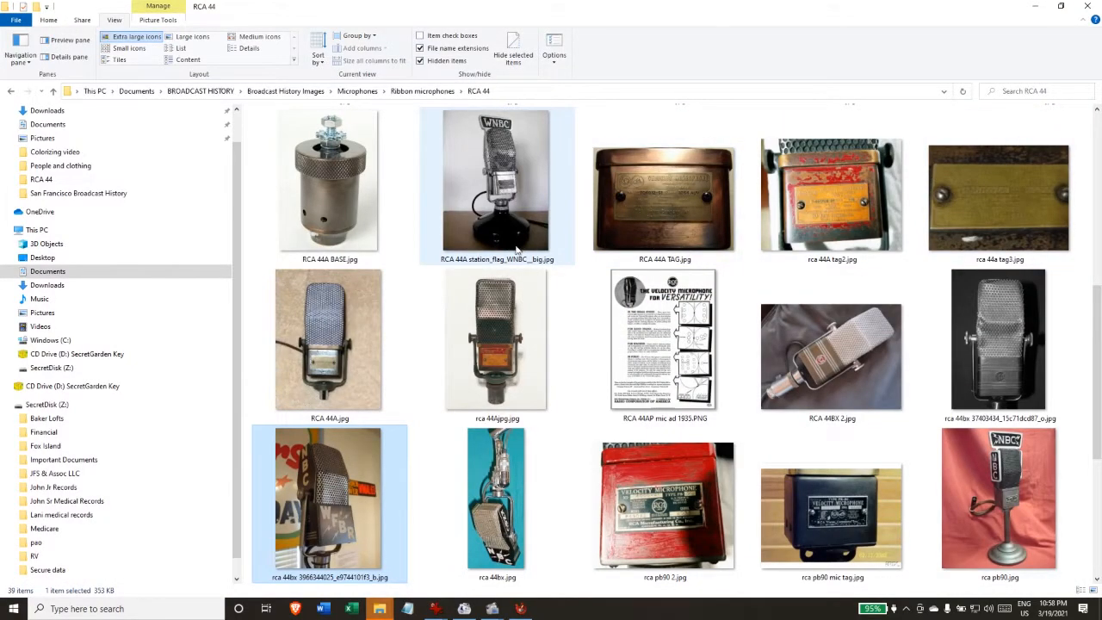
{"action": "scroll", "coordinate": [508, 259], "scroll_direction": "up", "scroll_amount": 5}
Leave the KNX microphone photo in a small IrfanView window at the right and return to Coloriage
{"action": "double_click", "coordinate": [334, 177]}
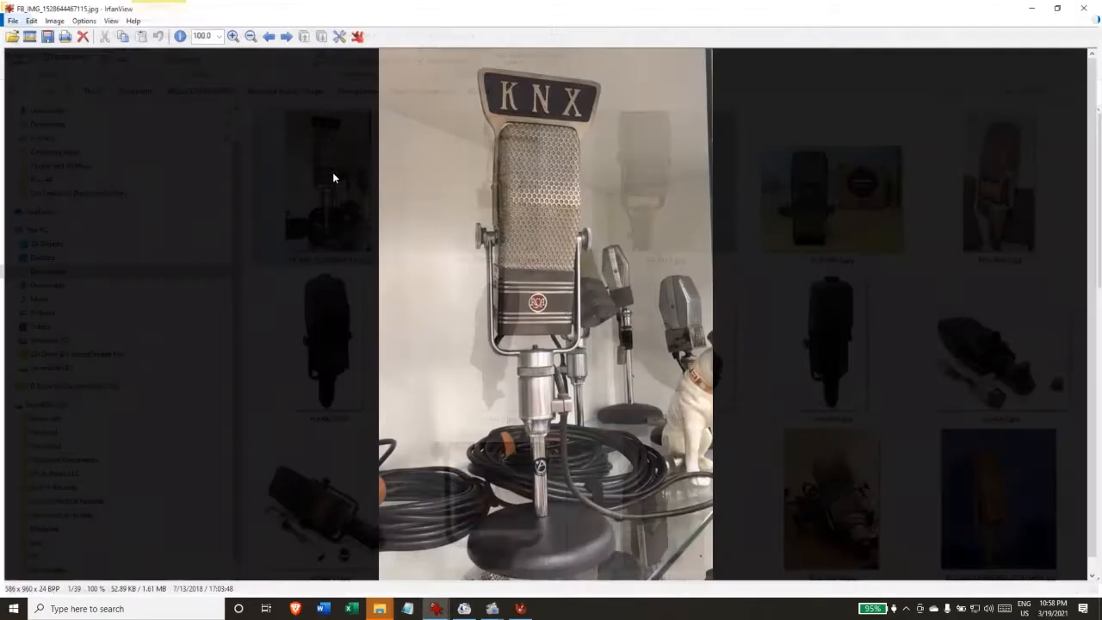
{"action": "left_click", "coordinate": [1066, 6]}
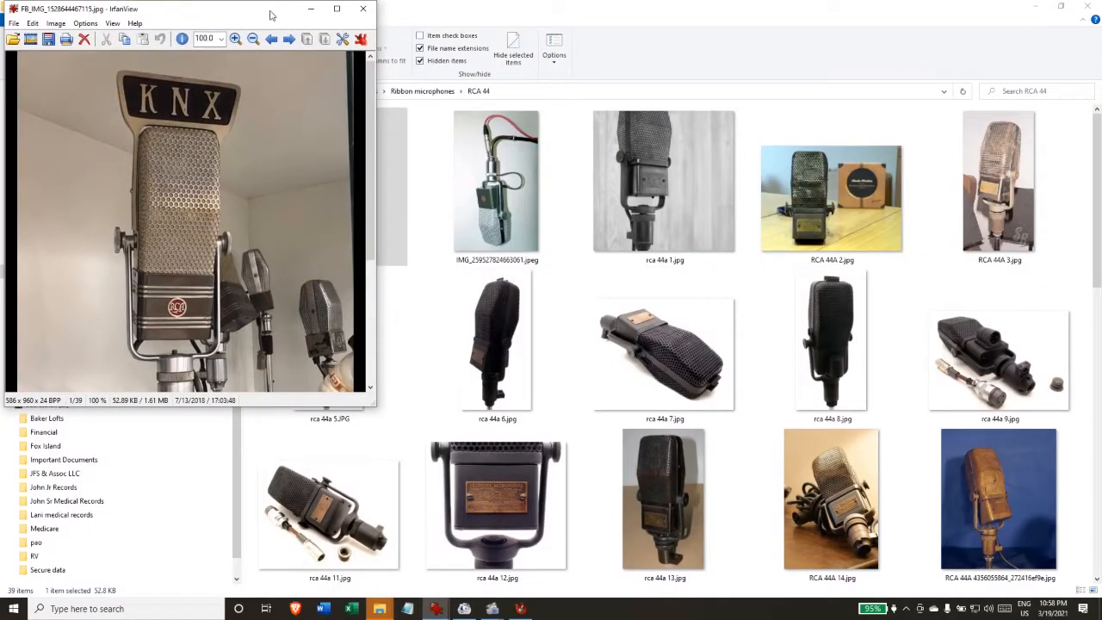
{"action": "left_click_drag", "start_coordinate": [269, 15], "coordinate": [880, 35]}
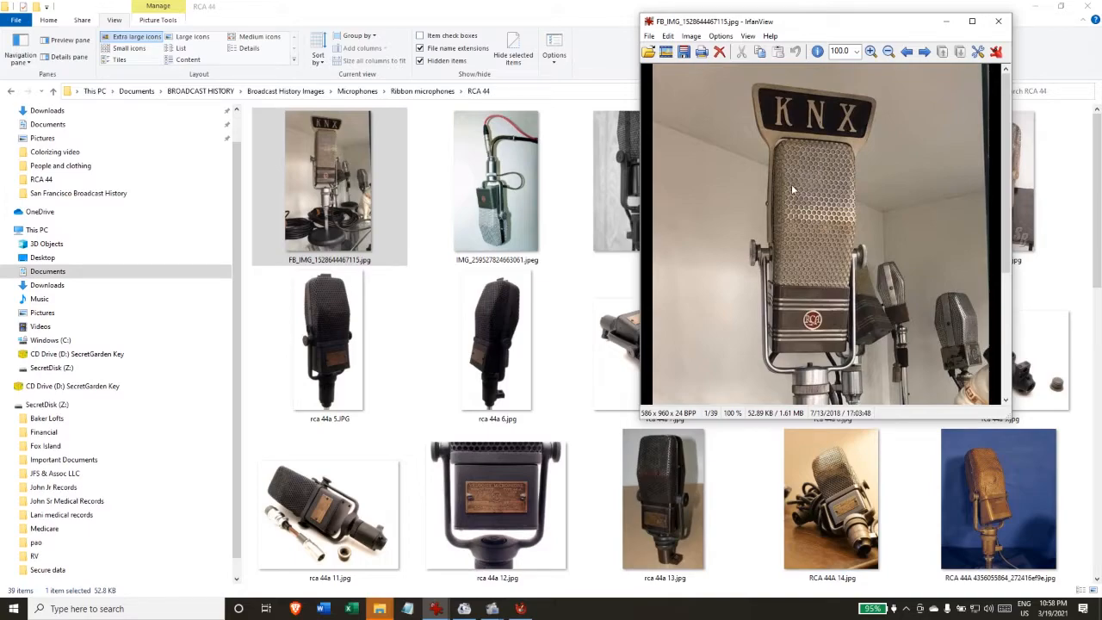
{"action": "key", "text": "alt+Tab"}
{"action": "key", "text": "alt+Tab"}
{"action": "key", "text": "alt+Tab"}
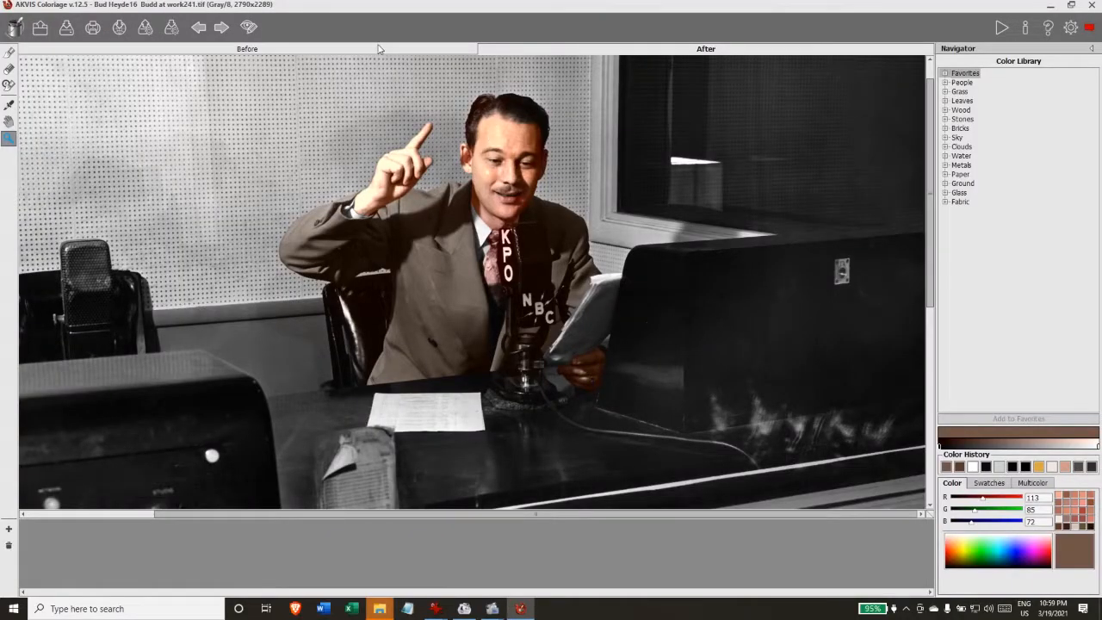
{"action": "left_click", "coordinate": [379, 49]}
{"action": "left_click", "coordinate": [532, 286], "text": "alt"}
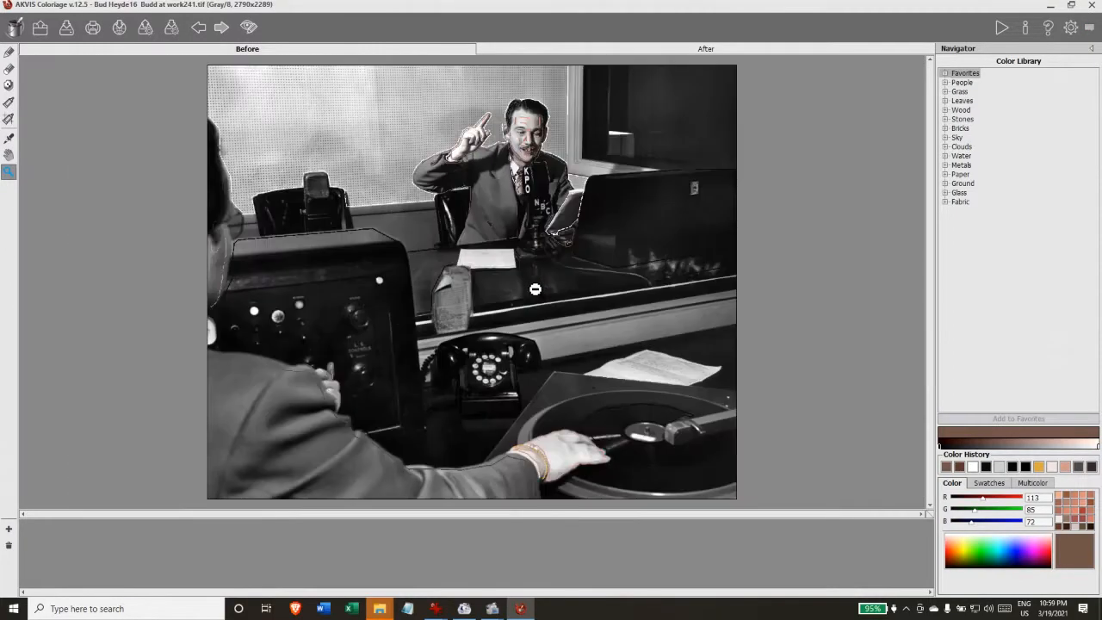
{"action": "left_click", "coordinate": [548, 237]}
{"action": "left_click", "coordinate": [577, 222]}
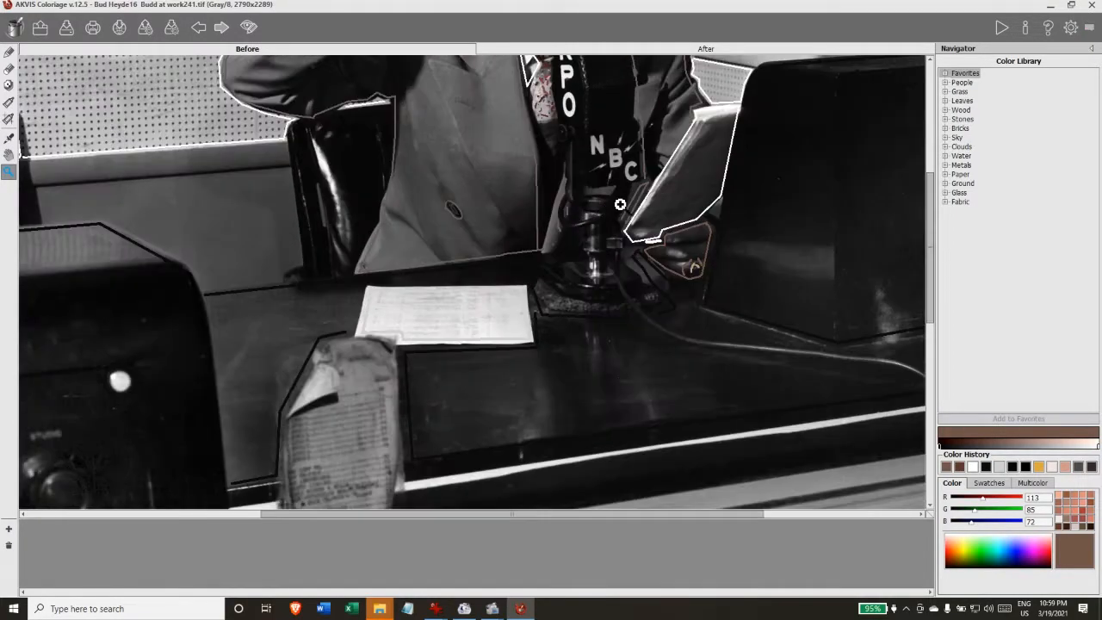
{"action": "left_click", "coordinate": [620, 204]}
{"action": "left_click", "coordinate": [614, 276]}
{"action": "left_click", "coordinate": [587, 330]}
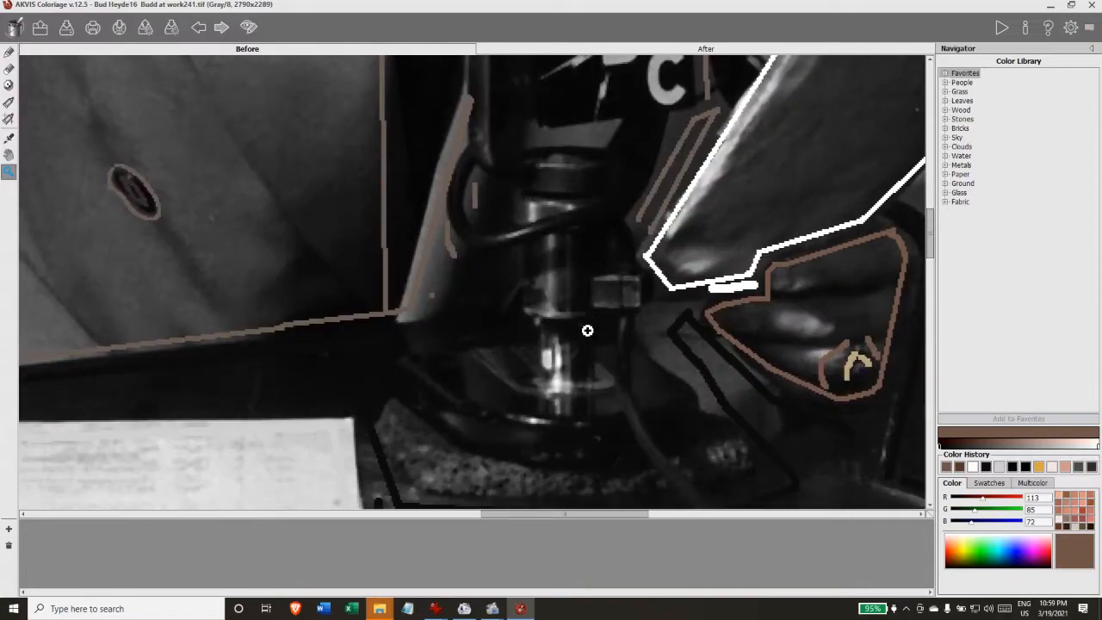
{"action": "scroll", "coordinate": [587, 330], "scroll_direction": "down", "scroll_amount": 2}
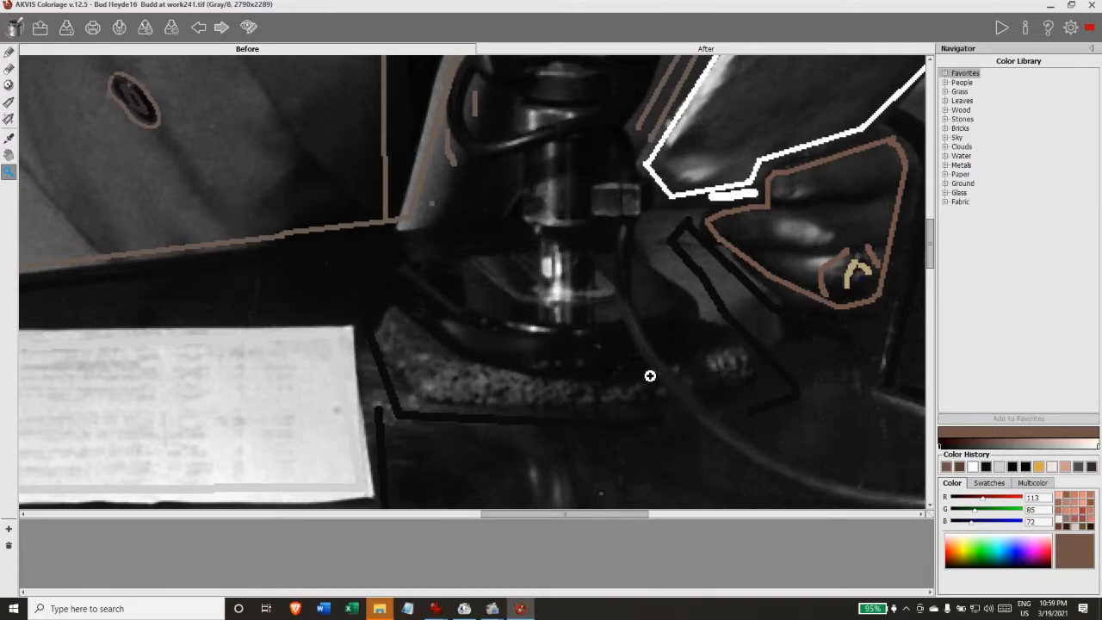
{"action": "scroll", "coordinate": [536, 335], "scroll_direction": "up", "scroll_amount": 2}
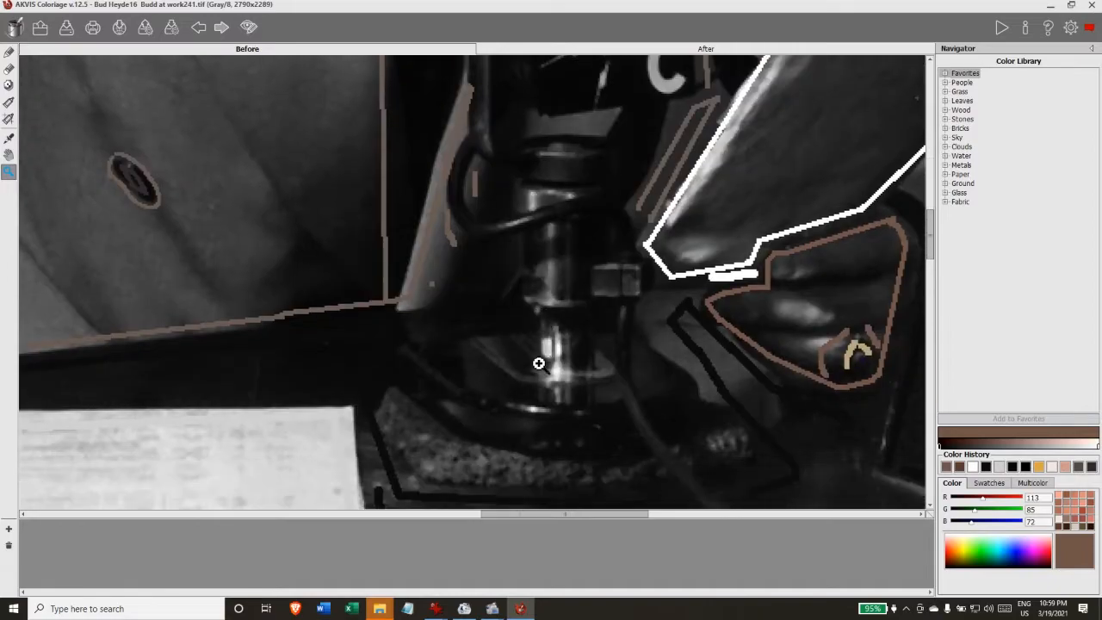
{"action": "scroll", "coordinate": [531, 367], "scroll_direction": "up", "scroll_amount": 2}
{"action": "scroll", "coordinate": [529, 352], "scroll_direction": "up", "scroll_amount": 2}
{"action": "scroll", "coordinate": [534, 337], "scroll_direction": "up", "scroll_amount": 3}
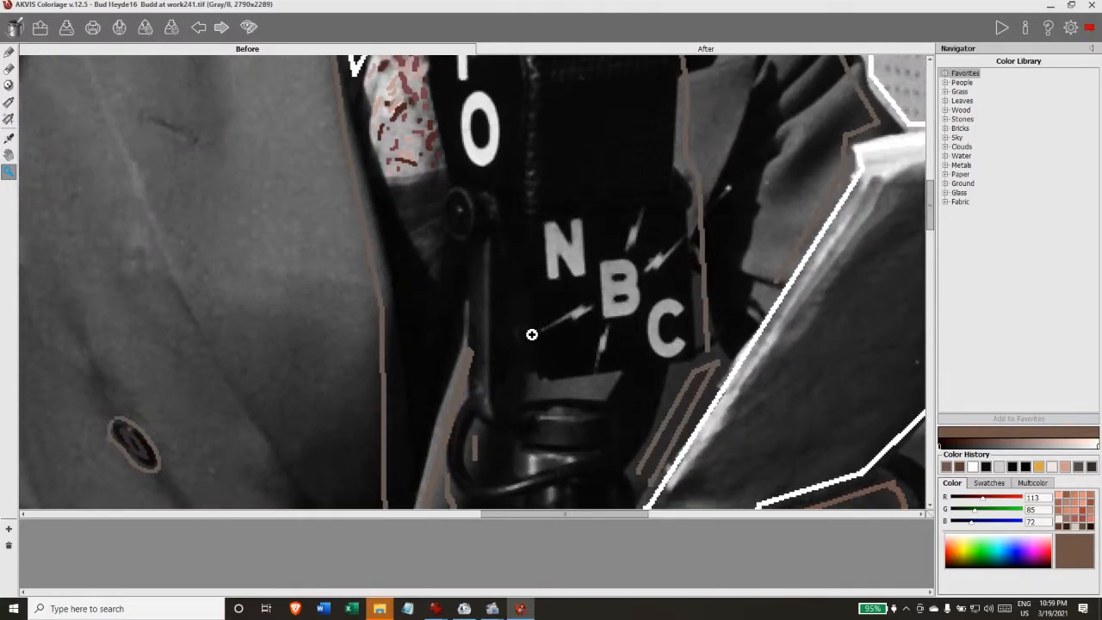
{"action": "scroll", "coordinate": [531, 334], "scroll_direction": "up", "scroll_amount": 1}
{"action": "scroll", "coordinate": [526, 328], "scroll_direction": "up", "scroll_amount": 2}
{"action": "scroll", "coordinate": [526, 327], "scroll_direction": "down", "scroll_amount": 2}
{"action": "scroll", "coordinate": [529, 332], "scroll_direction": "down", "scroll_amount": 1}
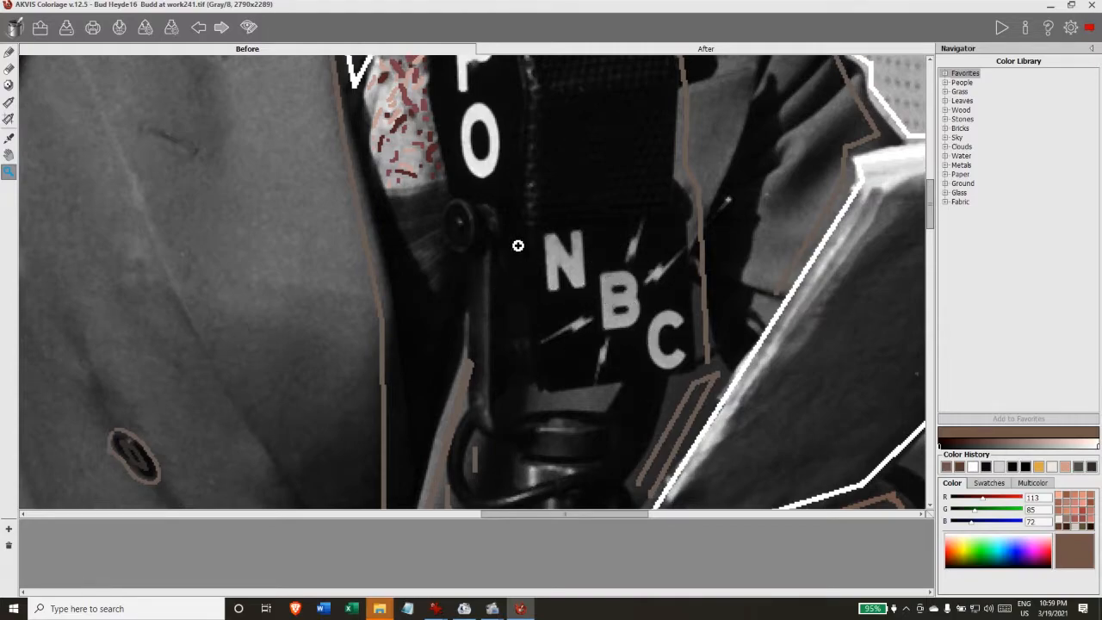
{"action": "scroll", "coordinate": [518, 246], "scroll_direction": "up", "scroll_amount": 1}
{"action": "scroll", "coordinate": [519, 256], "scroll_direction": "up", "scroll_amount": 1}
{"action": "scroll", "coordinate": [520, 256], "scroll_direction": "up", "scroll_amount": 1}
{"action": "scroll", "coordinate": [521, 257], "scroll_direction": "down", "scroll_amount": 1}
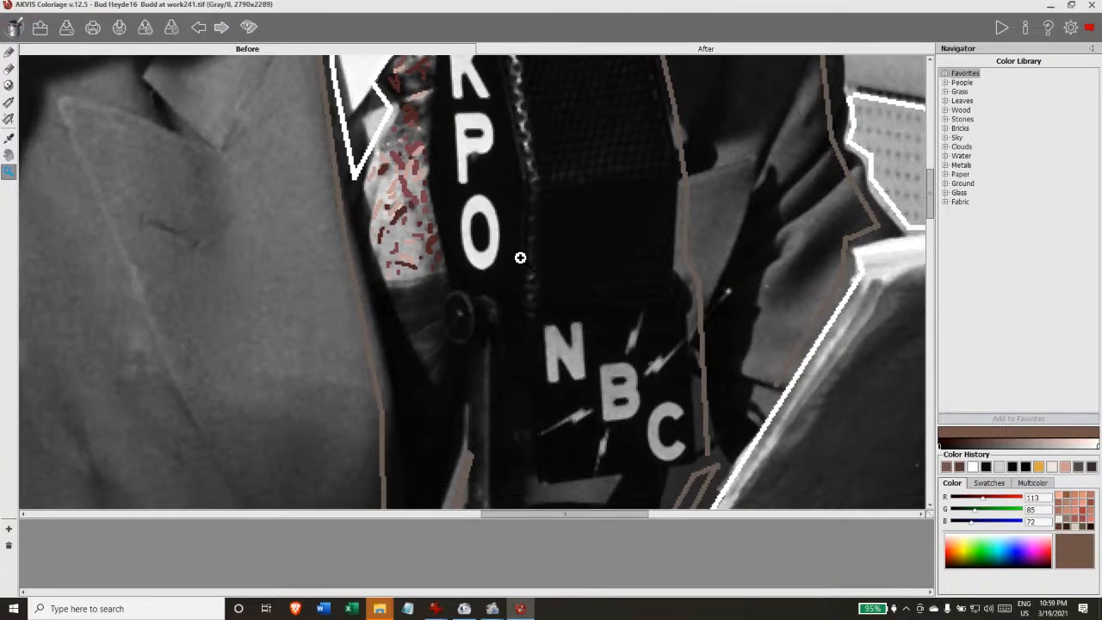
{"action": "scroll", "coordinate": [520, 258], "scroll_direction": "up", "scroll_amount": 1}
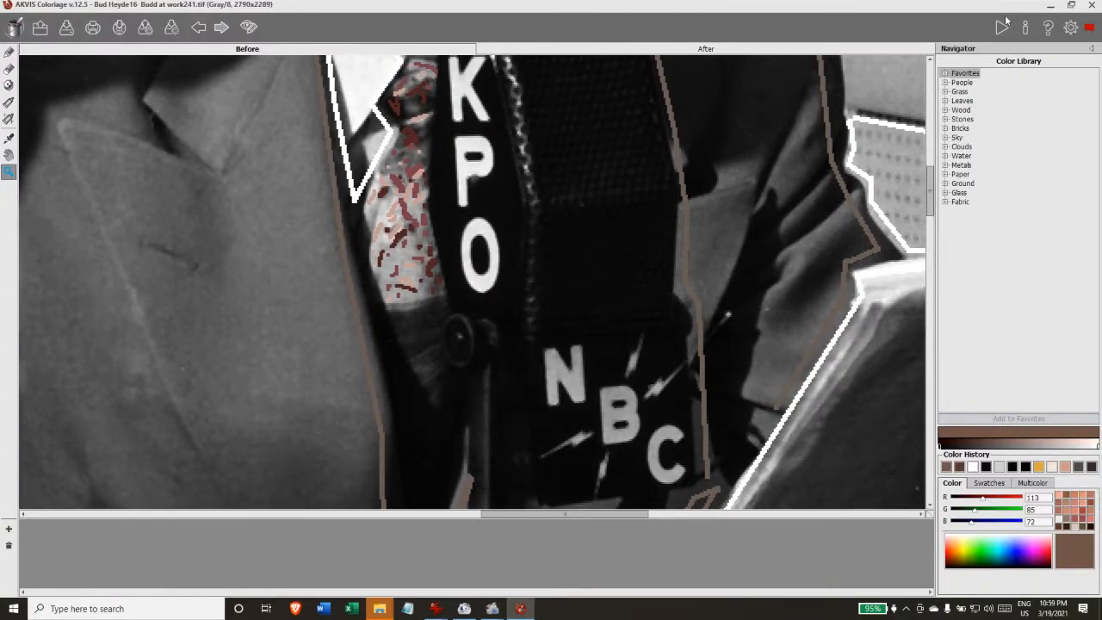
Restore down the Coloriage window and sample the dark brown from the reference microphone as stroke colour
{"action": "left_click", "coordinate": [1072, 5]}
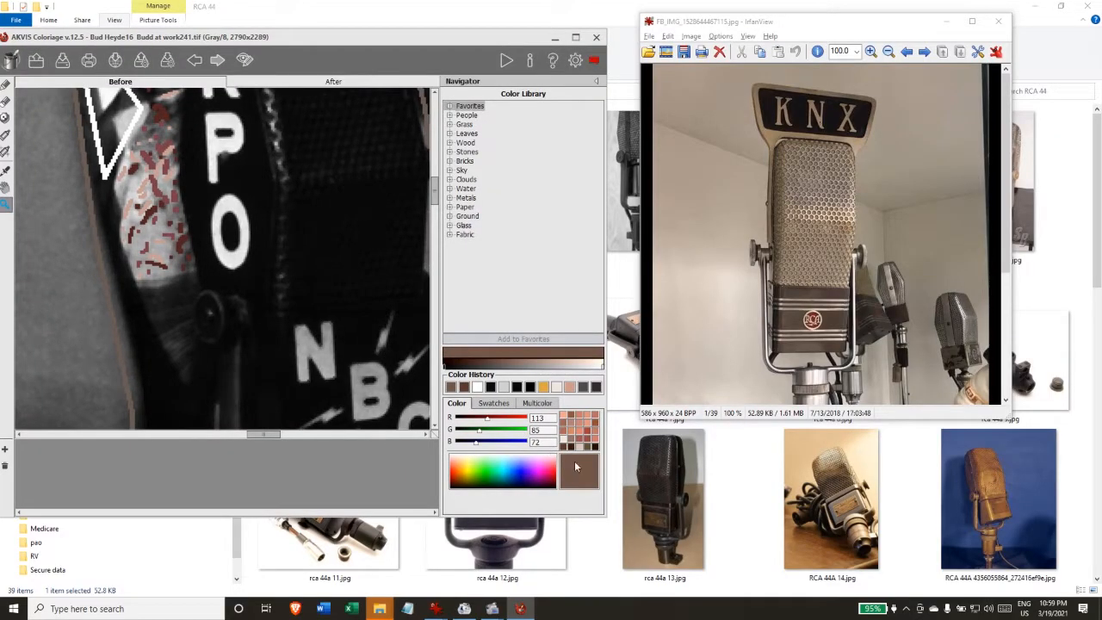
{"action": "left_click", "coordinate": [582, 475]}
{"action": "left_click", "coordinate": [218, 275]}
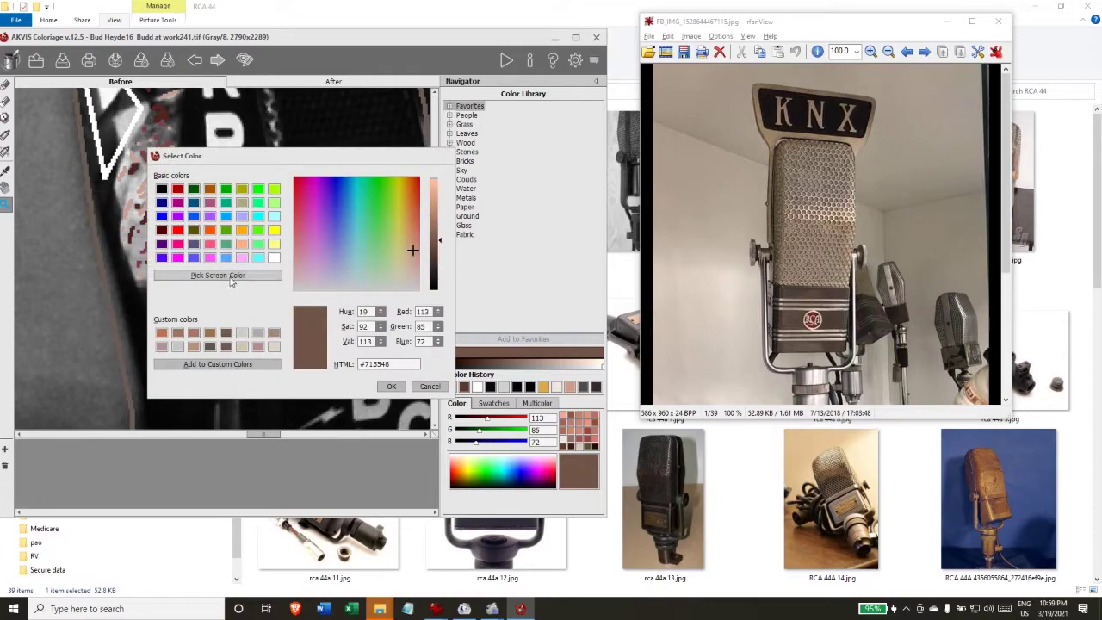
{"action": "left_click", "coordinate": [805, 293]}
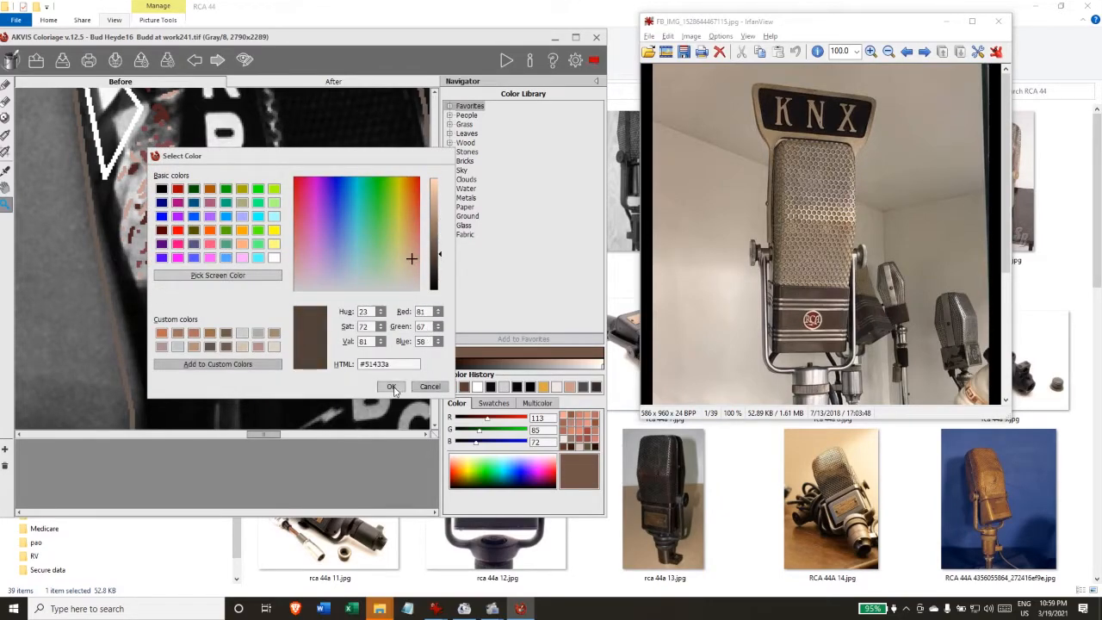
{"action": "left_click", "coordinate": [395, 388]}
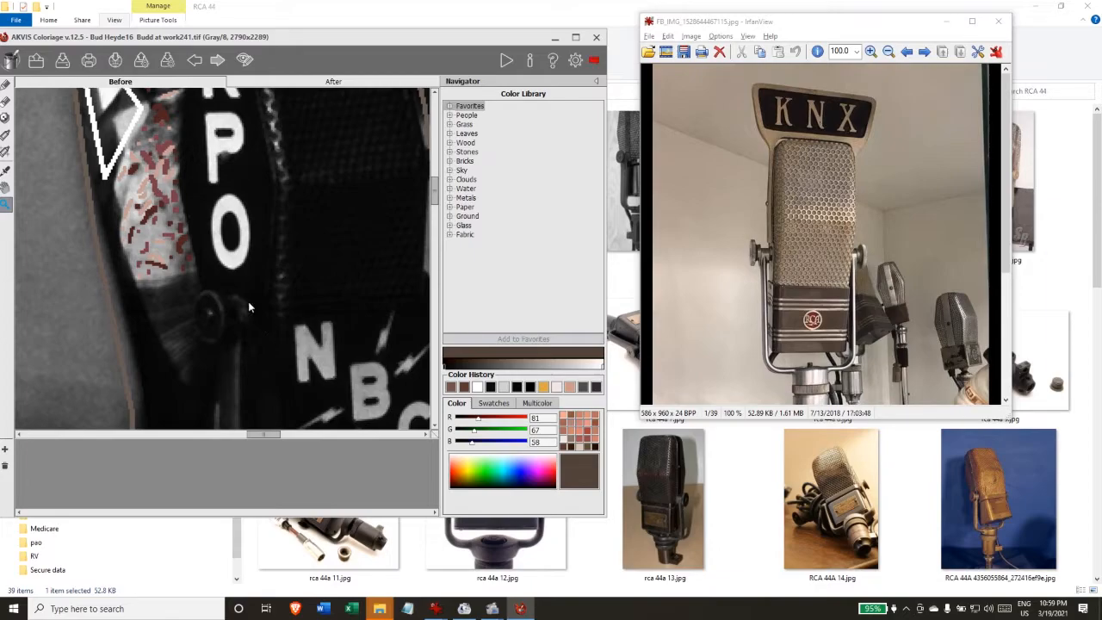
{"action": "scroll", "coordinate": [250, 310], "scroll_direction": "up", "scroll_amount": 1}
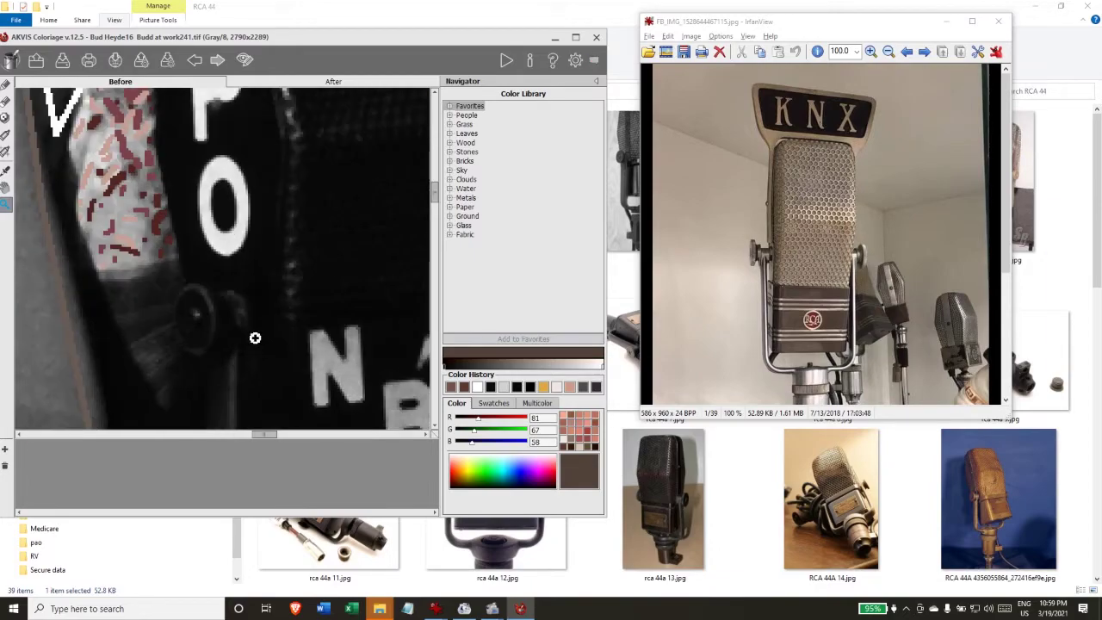
Outline the N of the microphone's NBC badge with the brown Pencil stroke
{"action": "left_click", "coordinate": [5, 86]}
{"action": "left_click", "coordinate": [253, 299]}
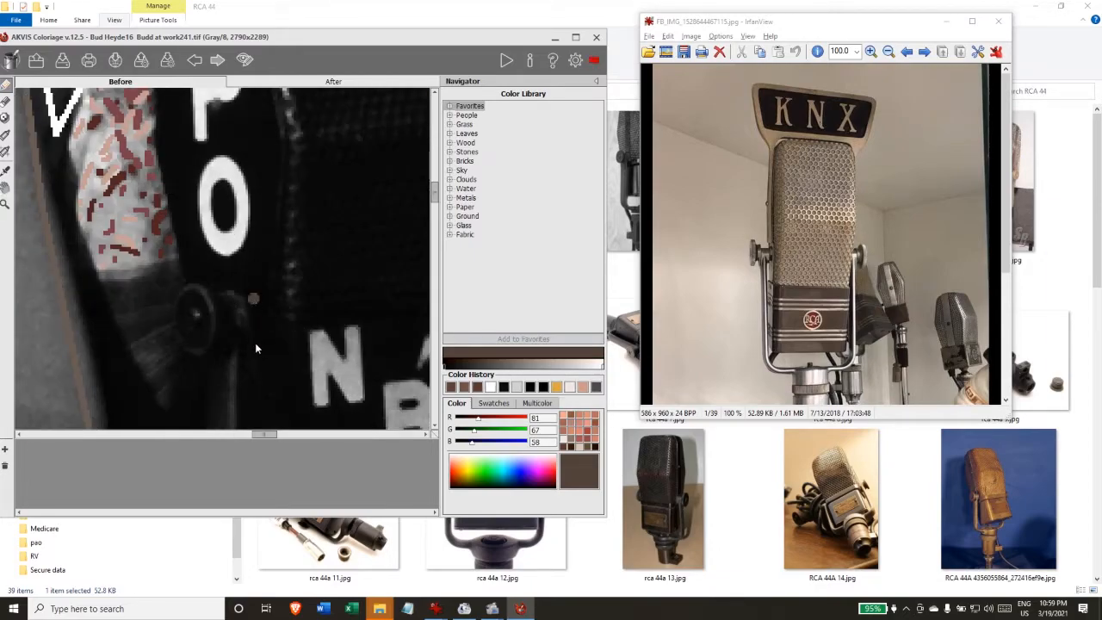
{"action": "left_click_drag", "start_coordinate": [256, 401], "coordinate": [481, 406]}
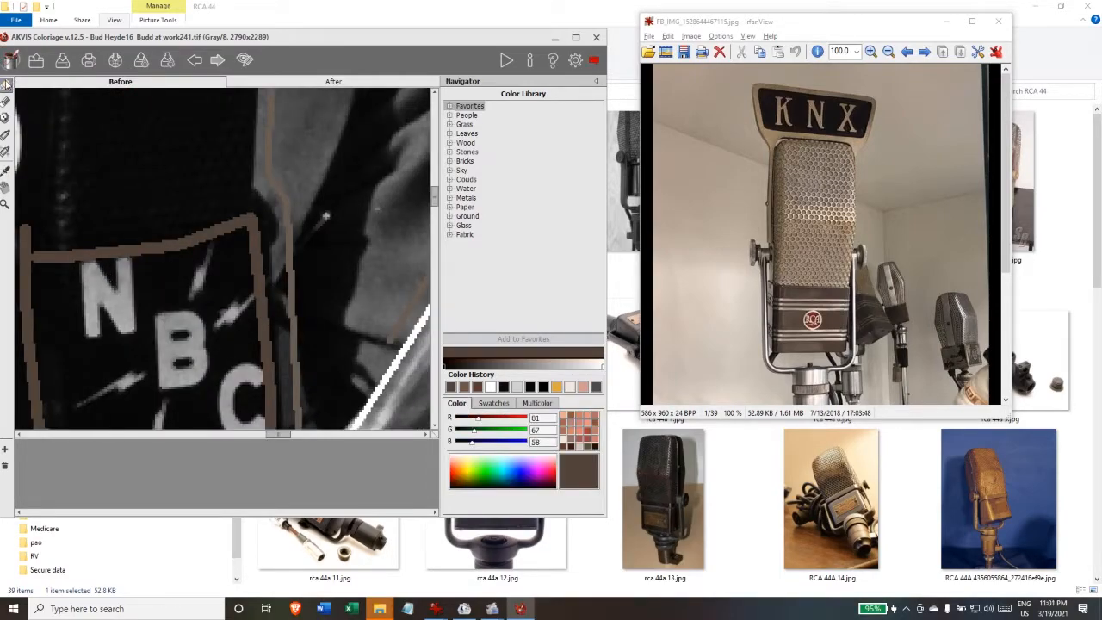
{"action": "left_click", "coordinate": [138, 260]}
{"action": "left_click", "coordinate": [137, 333], "text": "shift"}
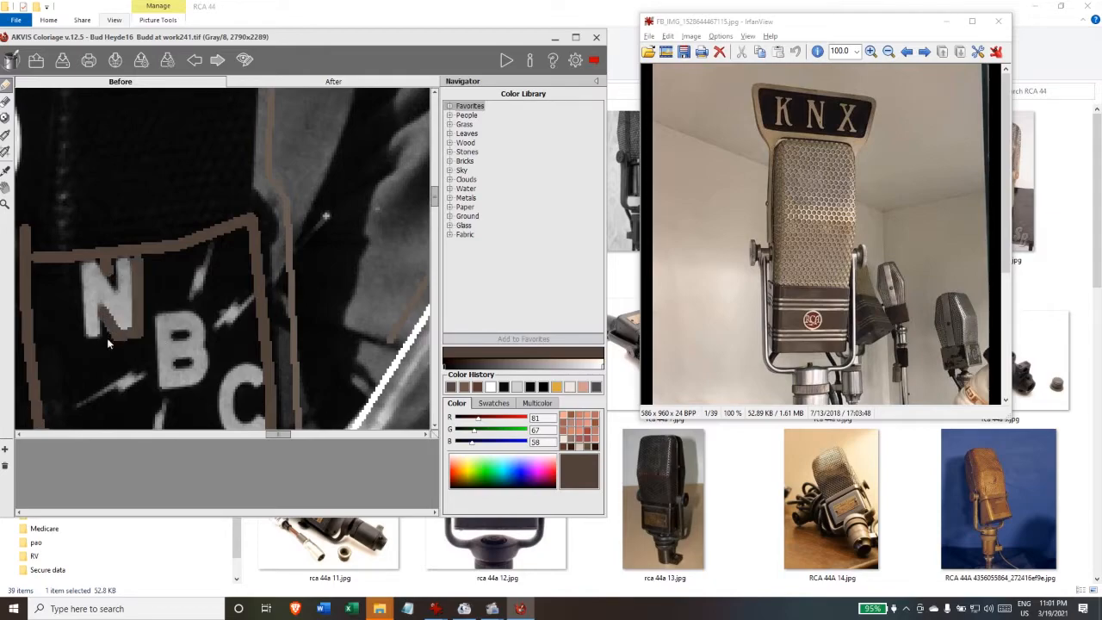
{"action": "left_click", "coordinate": [77, 342], "text": "shift"}
{"action": "left_click", "coordinate": [71, 267], "text": "shift"}
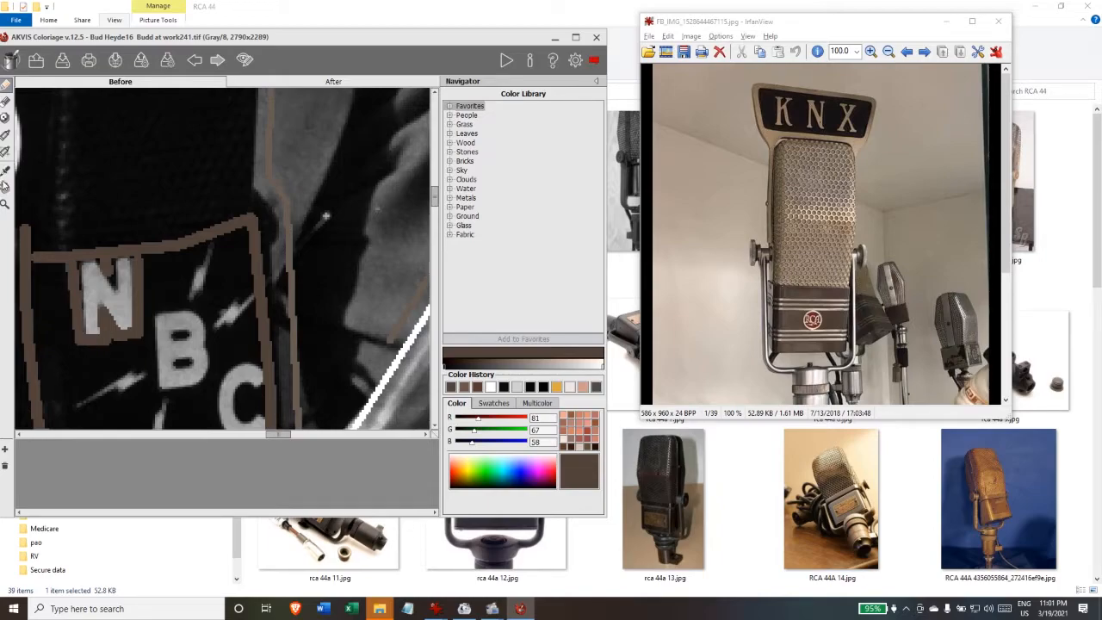
{"action": "left_click", "coordinate": [5, 169]}
Paint the N's legs and diagonal white using white from the Color History
{"action": "left_click", "coordinate": [492, 387]}
{"action": "left_click", "coordinate": [5, 83]}
{"action": "left_click", "coordinate": [92, 269]}
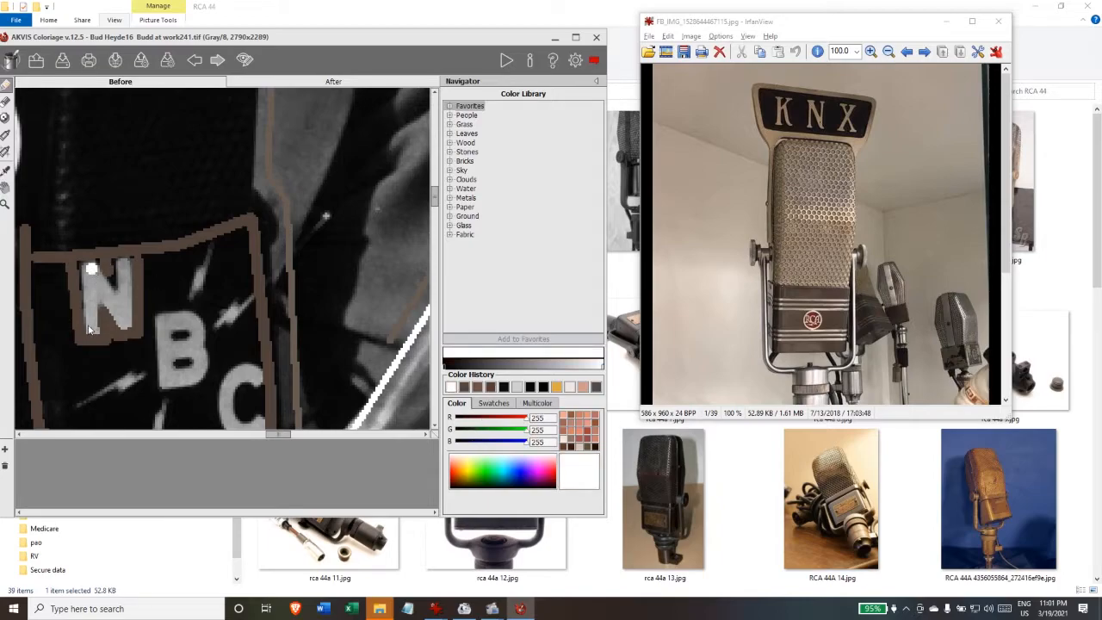
{"action": "left_click", "coordinate": [89, 328], "text": "shift"}
{"action": "left_click", "coordinate": [126, 322], "text": "shift"}
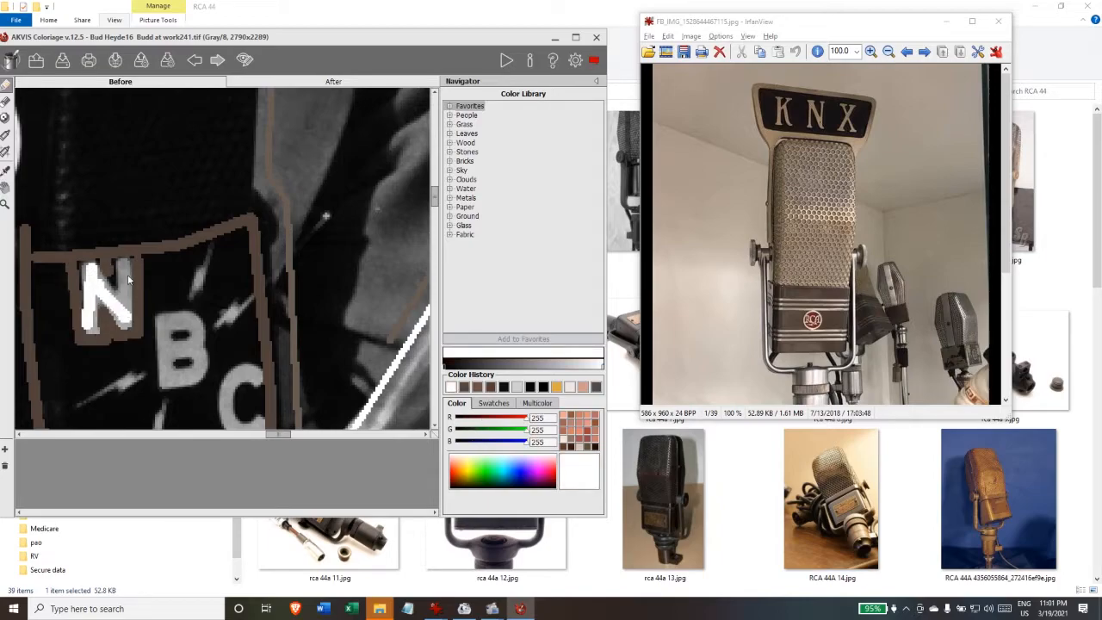
{"action": "left_click", "coordinate": [128, 260], "text": "shift"}
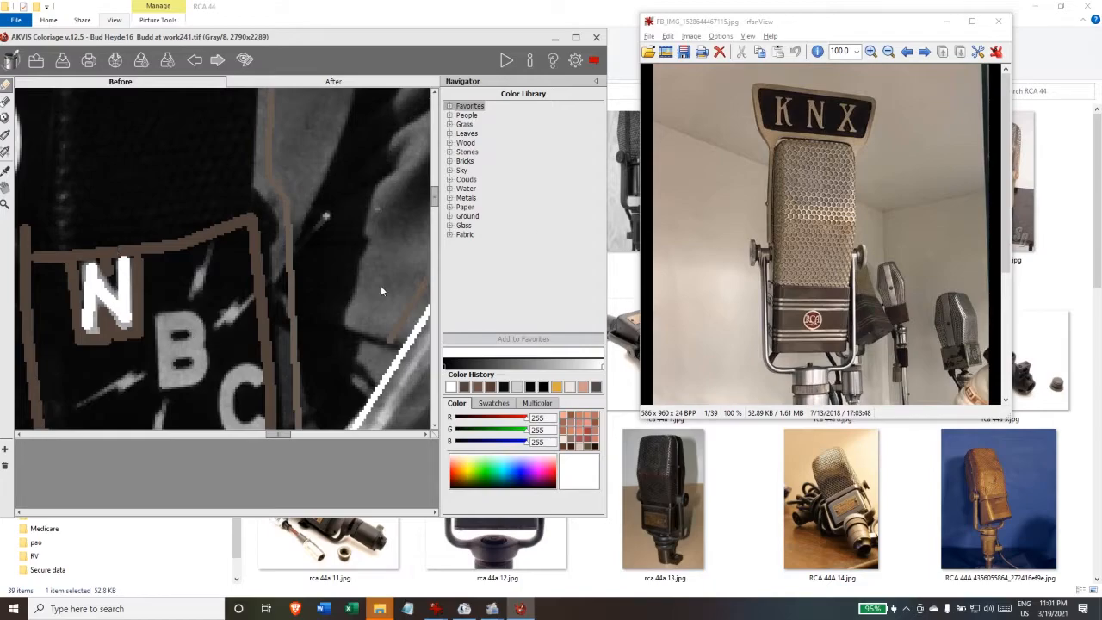
Sample a brown from the reference microphone photo as the new stroke colour
{"action": "left_click", "coordinate": [593, 473]}
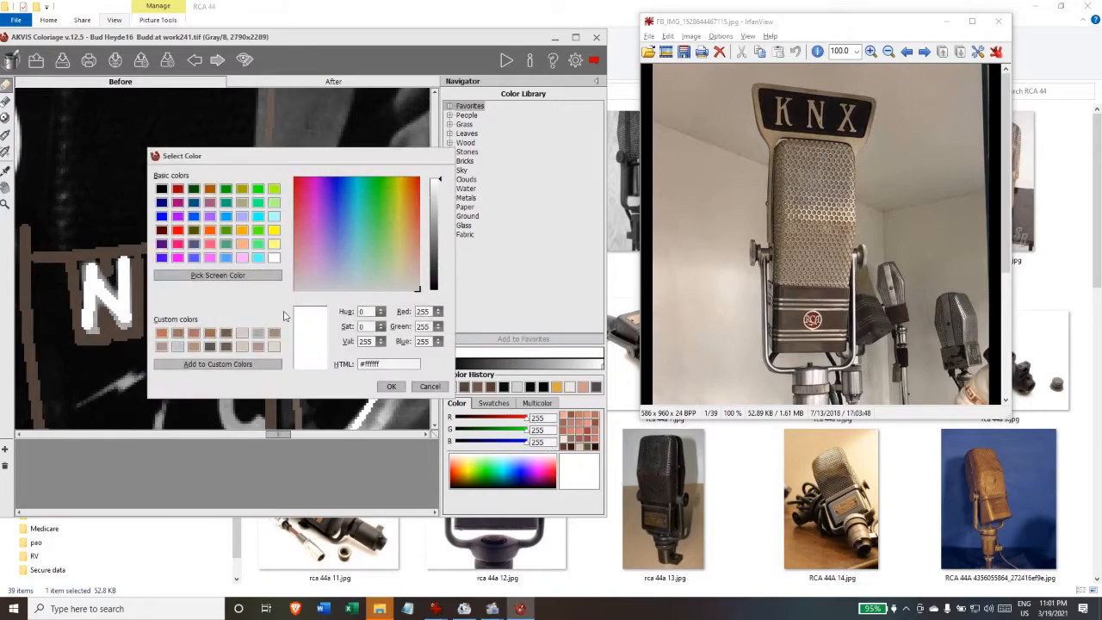
{"action": "left_click", "coordinate": [218, 275]}
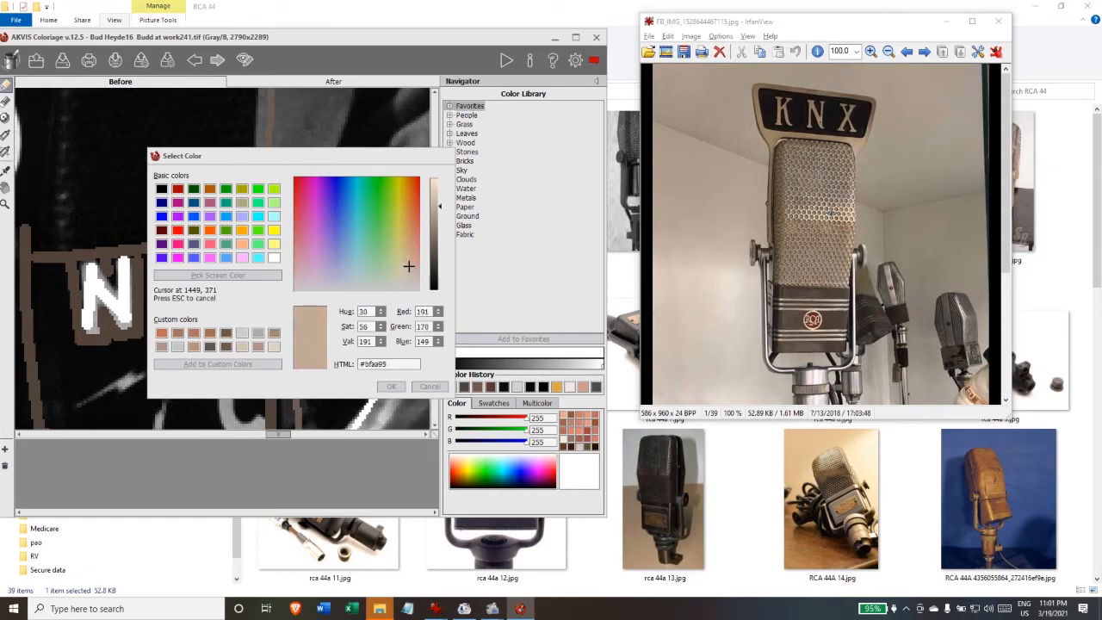
{"action": "left_click", "coordinate": [839, 195]}
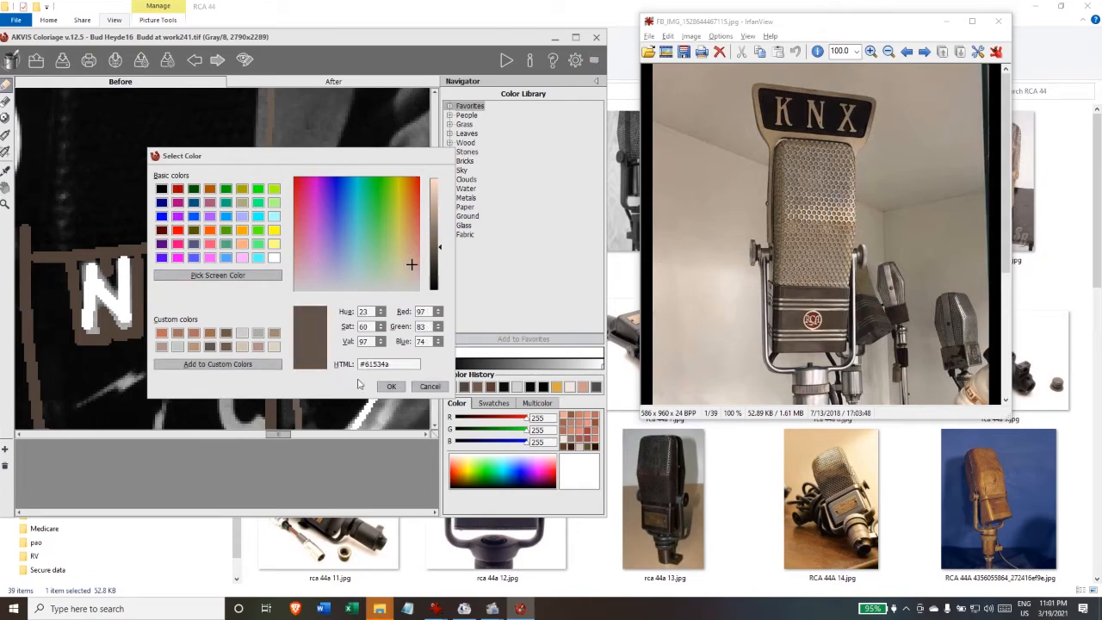
{"action": "left_click", "coordinate": [391, 386]}
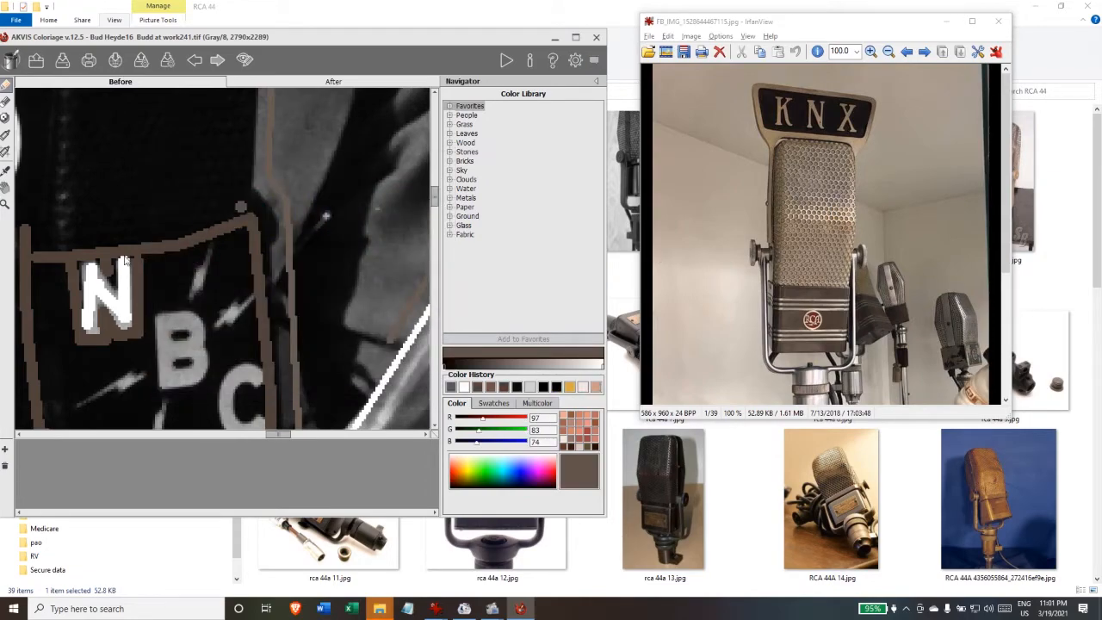
Draw brown outlines along the badge's top edge, the microphone's sides and the grille top
{"action": "left_click", "coordinate": [146, 232], "text": "shift"}
{"action": "left_click", "coordinate": [47, 239], "text": "shift"}
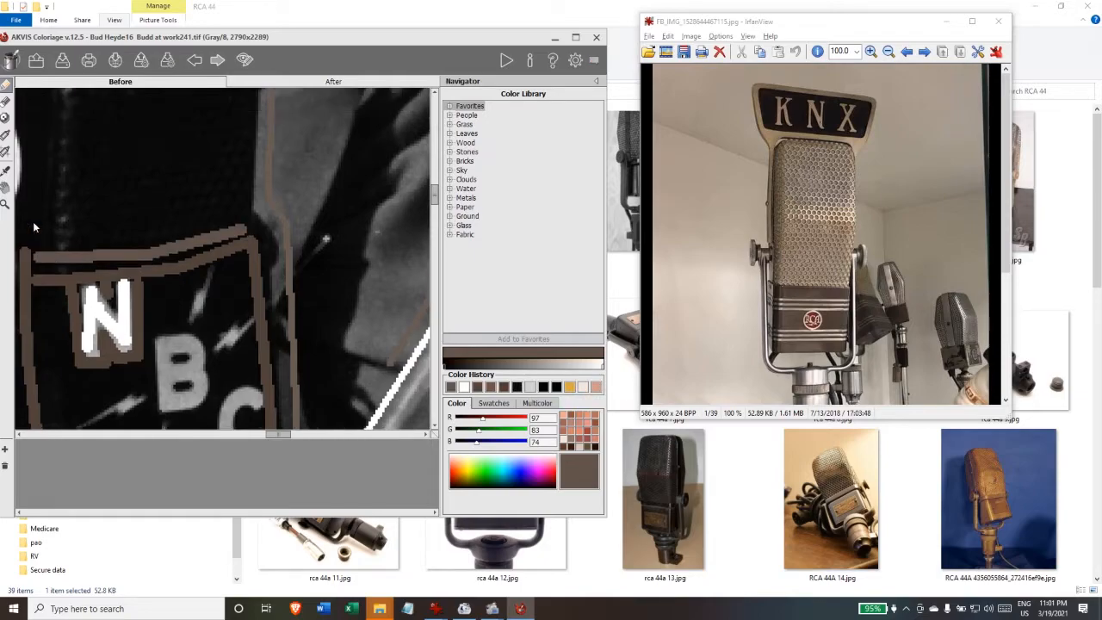
{"action": "scroll", "coordinate": [46, 239], "scroll_direction": "up", "scroll_amount": 3}
{"action": "left_click", "coordinate": [28, 185], "text": "shift"}
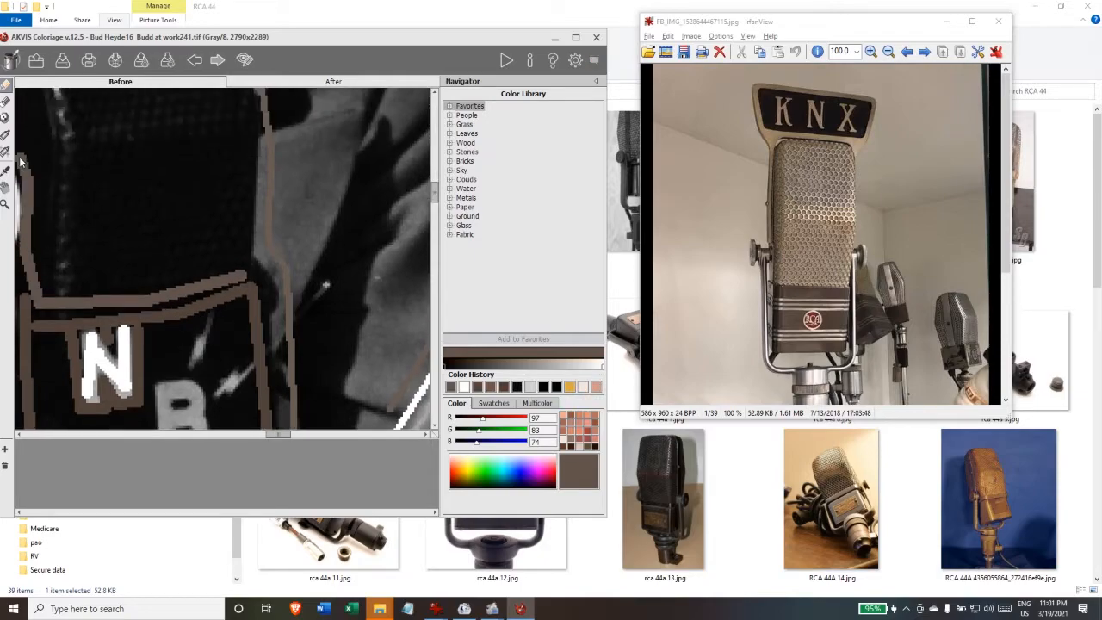
{"action": "left_click", "coordinate": [234, 251]}
{"action": "left_click", "coordinate": [259, 91], "text": "shift"}
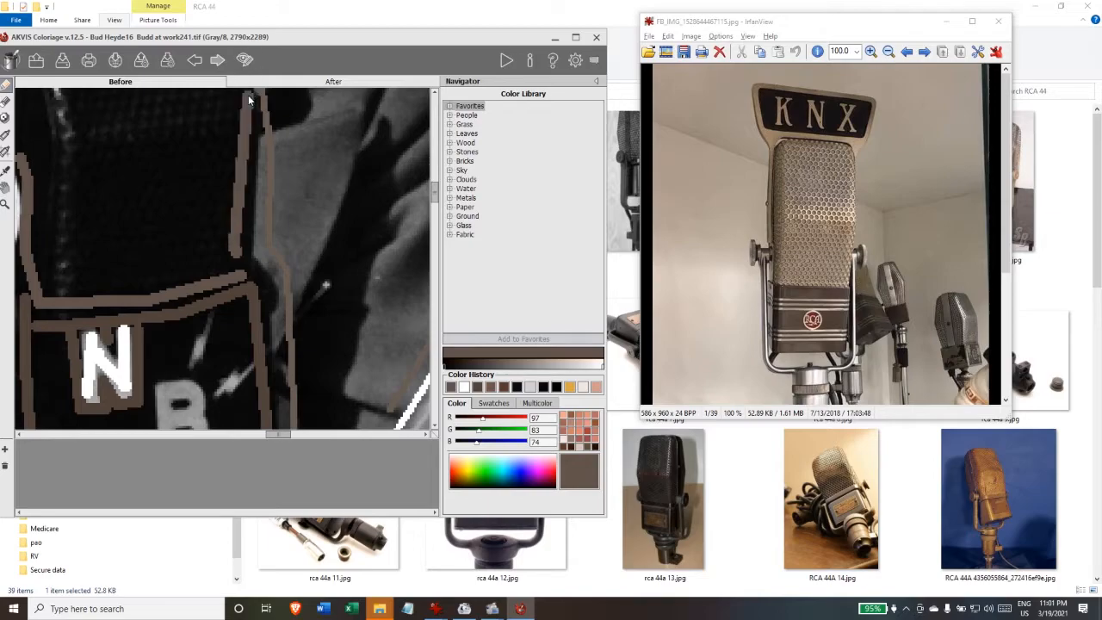
{"action": "scroll", "coordinate": [224, 133], "scroll_direction": "up", "scroll_amount": 6}
{"action": "scroll", "coordinate": [206, 135], "scroll_direction": "up", "scroll_amount": 2}
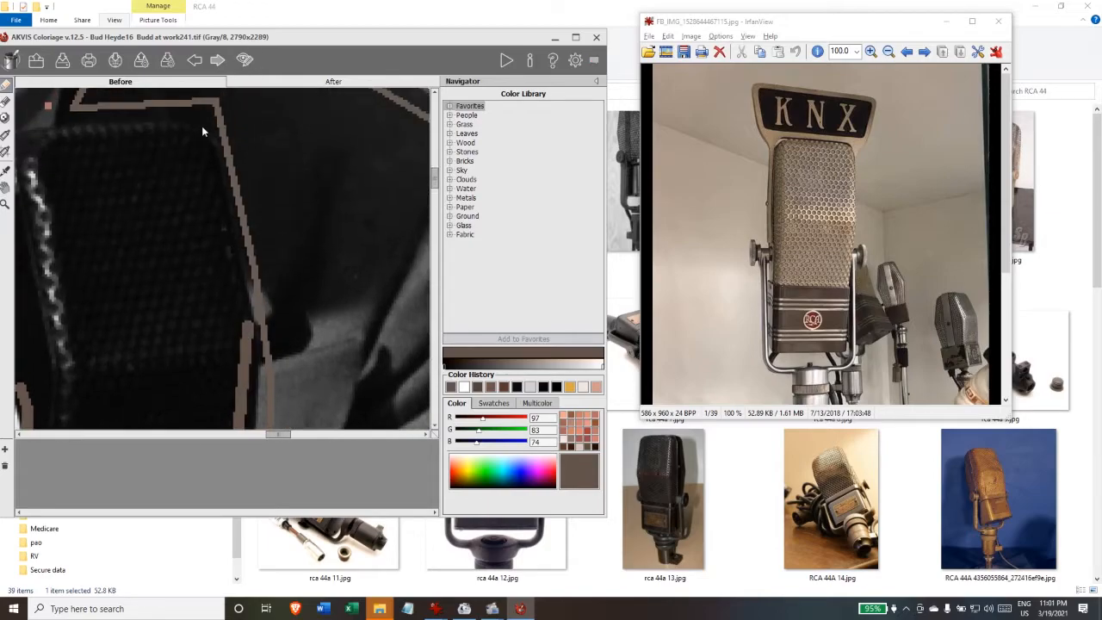
{"action": "left_click", "coordinate": [28, 142], "text": "shift"}
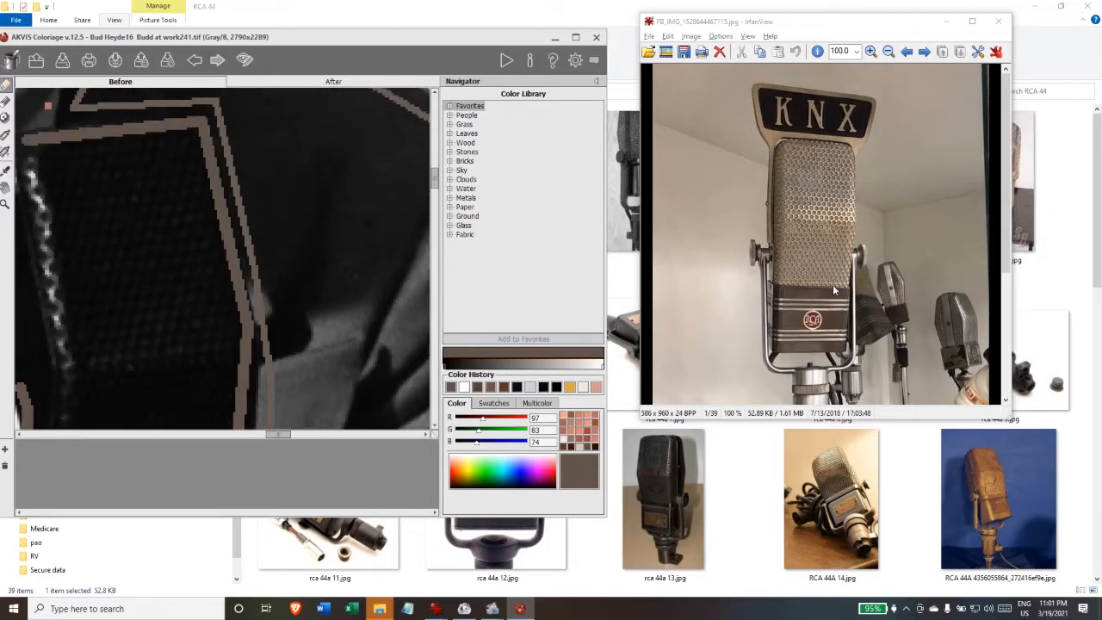
Sample a light grey from the photo in the Select Color dialog and confirm it as the paint colour
{"action": "left_click", "coordinate": [587, 483]}
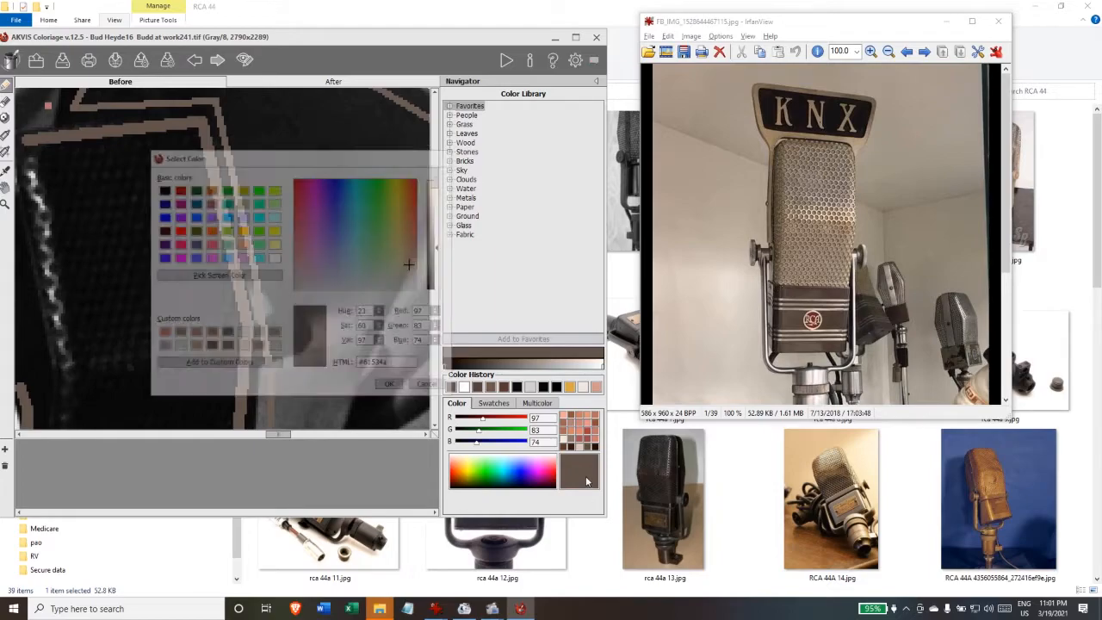
{"action": "left_click", "coordinate": [250, 278]}
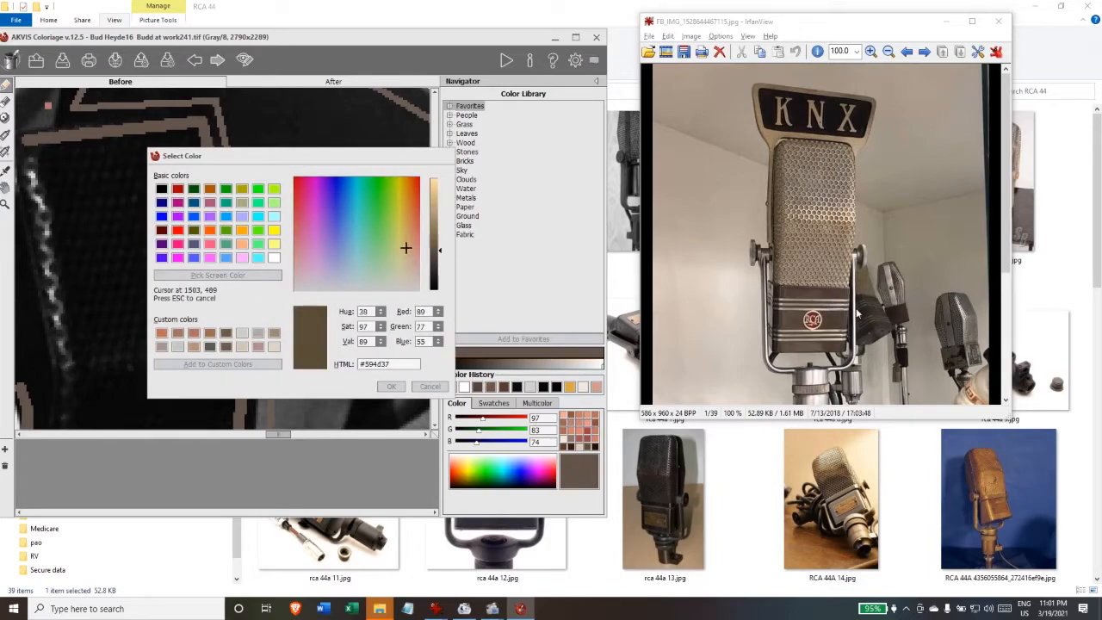
{"action": "left_click", "coordinate": [819, 375]}
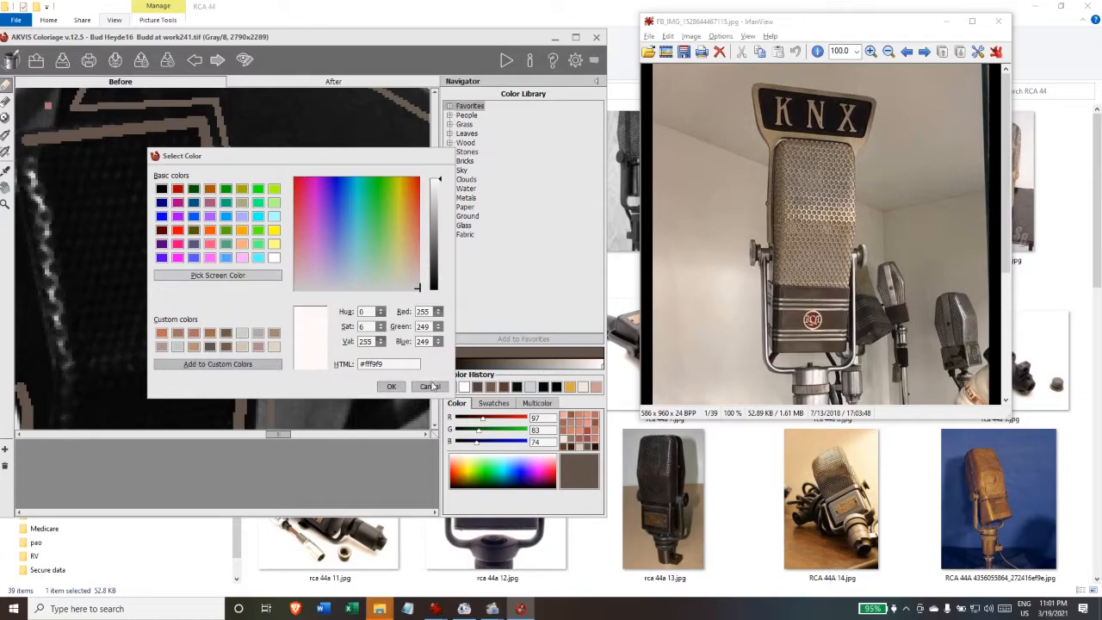
{"action": "left_click", "coordinate": [218, 275]}
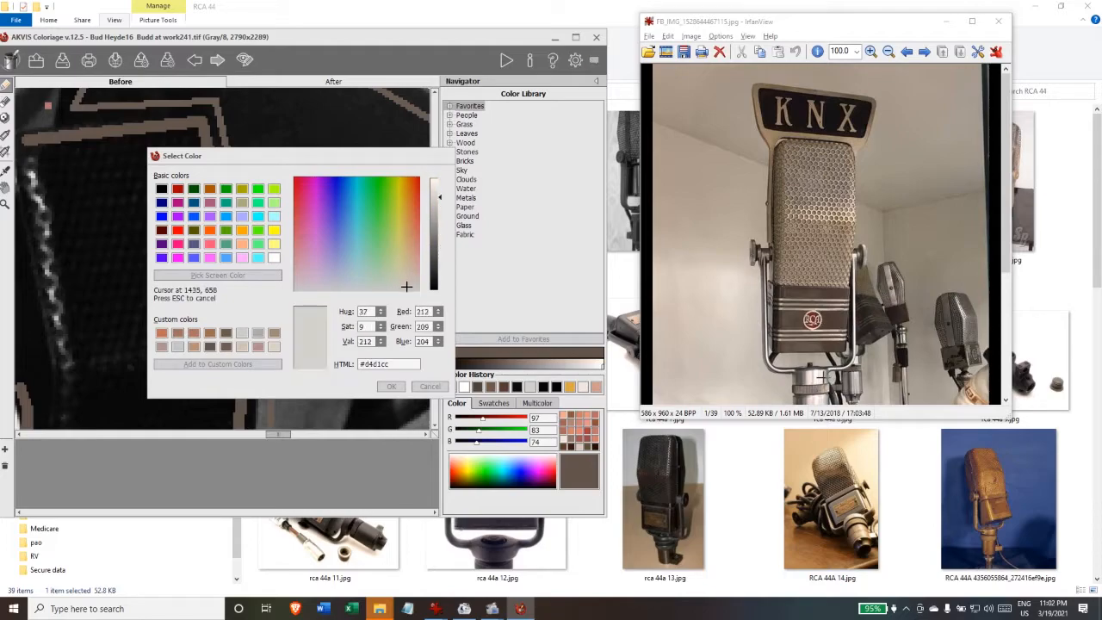
{"action": "left_click", "coordinate": [825, 377]}
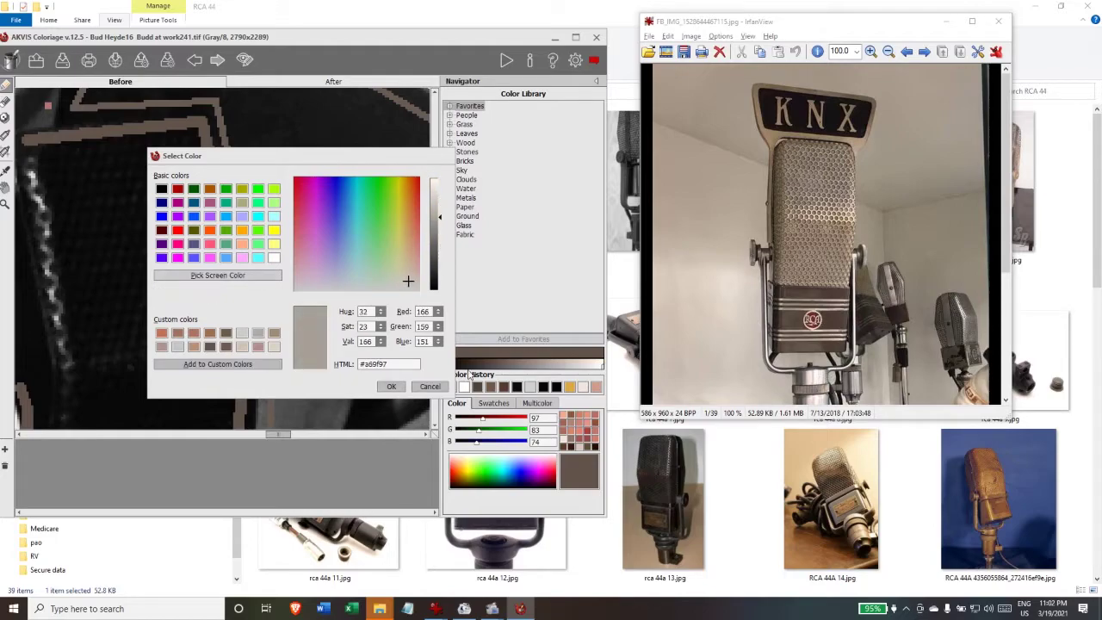
{"action": "left_click", "coordinate": [391, 386]}
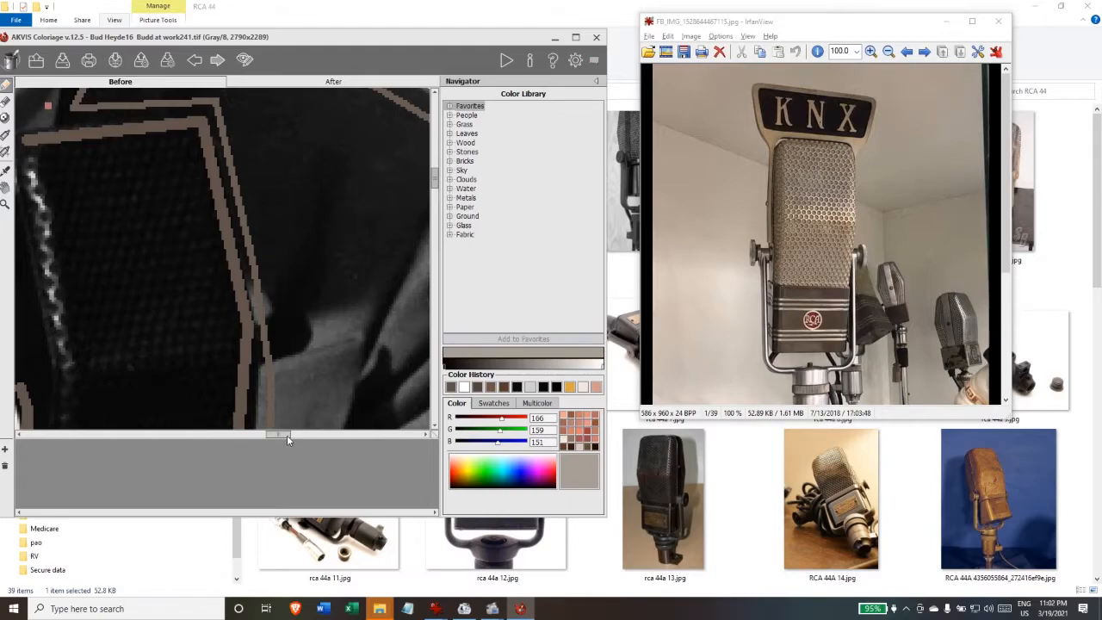
{"action": "left_click_drag", "start_coordinate": [287, 435], "coordinate": [272, 437]}
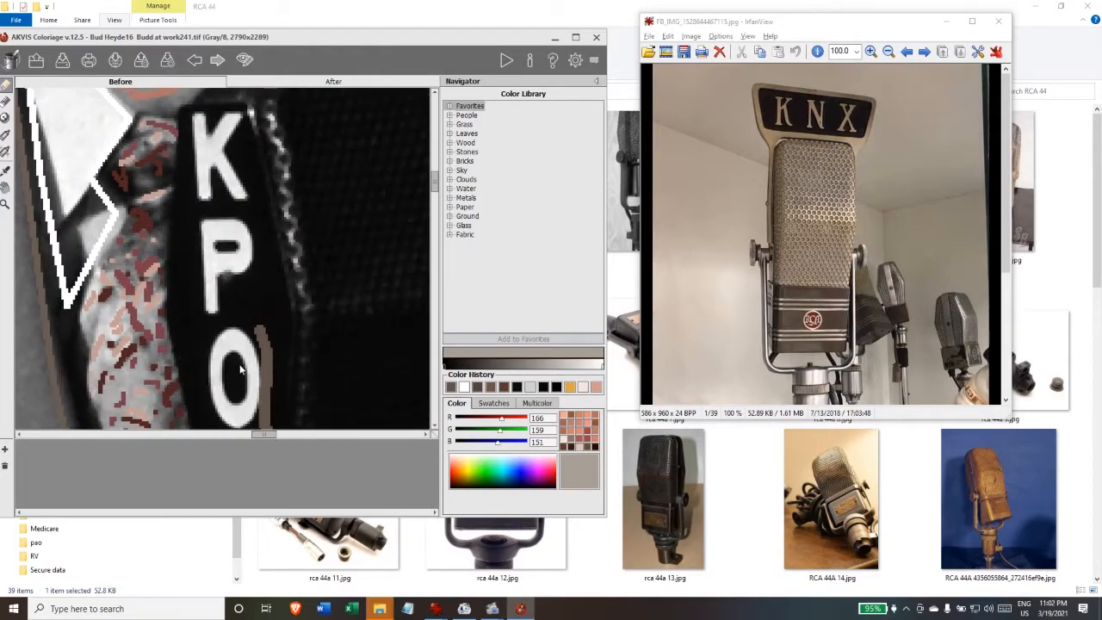
{"action": "scroll", "coordinate": [240, 362], "scroll_direction": "down", "scroll_amount": 5}
Paint a light-grey loop around the round fitting below the KPO lettering
{"action": "left_click", "coordinate": [224, 335], "text": "ctrl"}
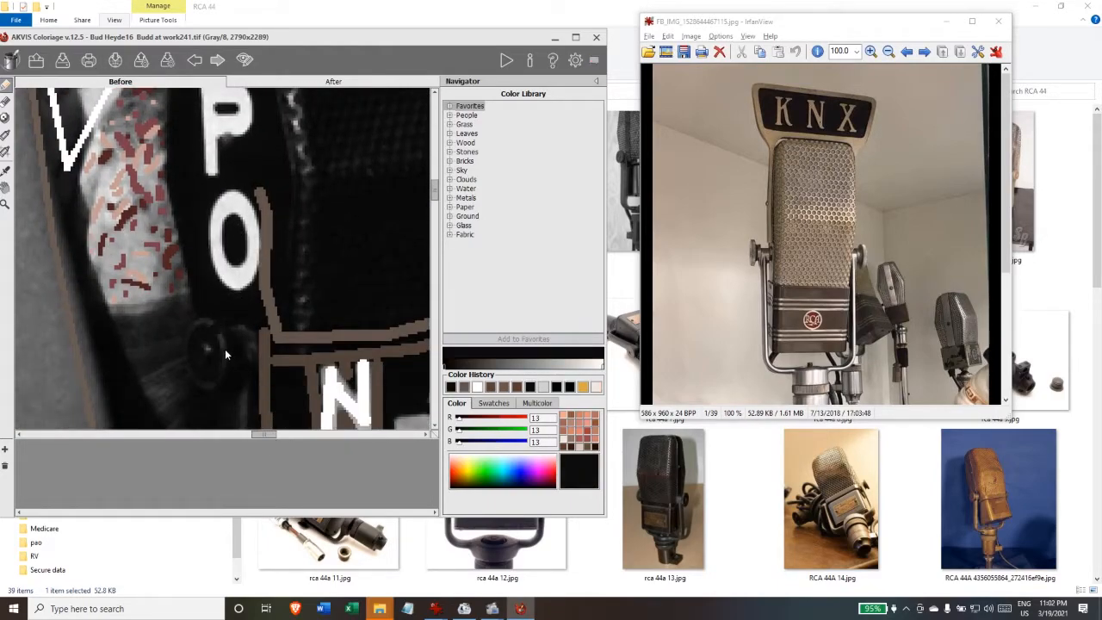
{"action": "left_click", "coordinate": [203, 320], "text": "ctrl"}
{"action": "left_click_drag", "start_coordinate": [202, 321], "coordinate": [207, 386]}
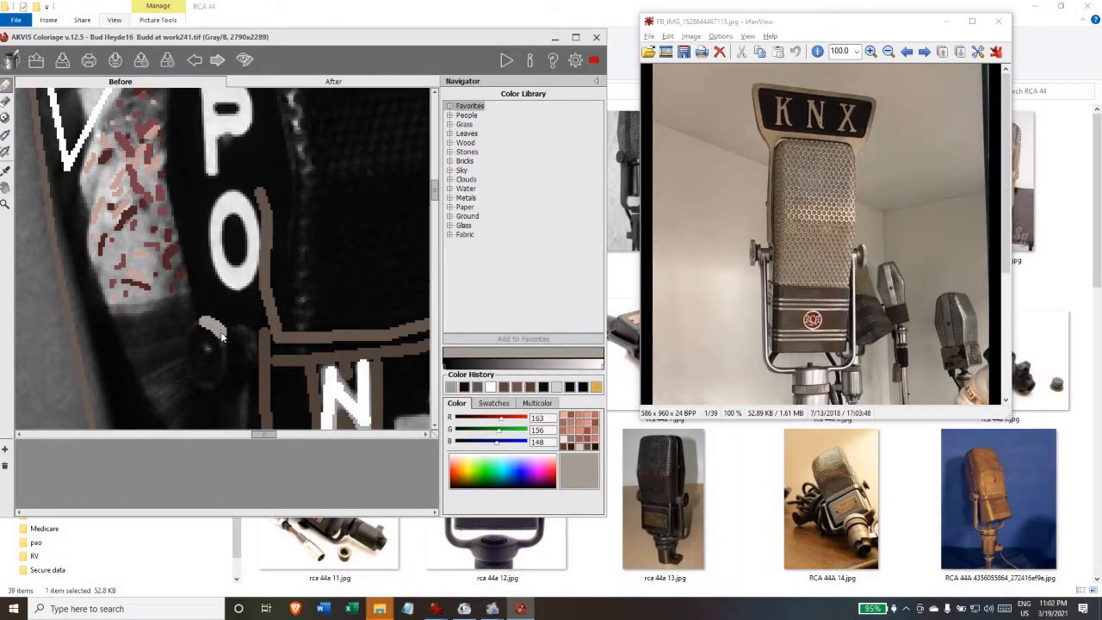
{"action": "left_click_drag", "start_coordinate": [199, 338], "coordinate": [211, 388]}
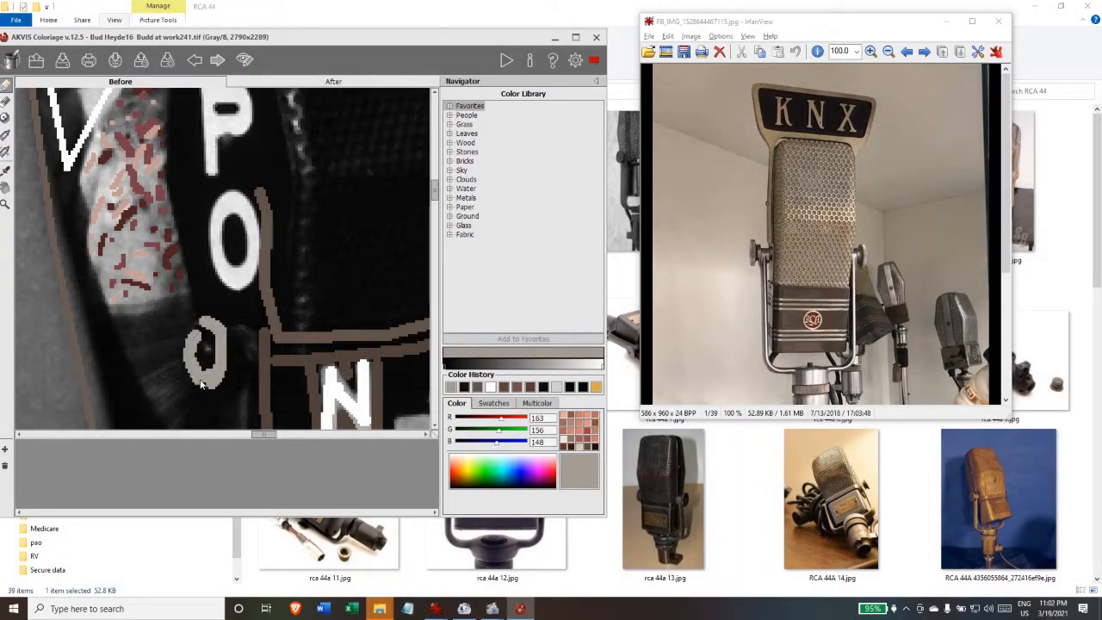
{"action": "scroll", "coordinate": [263, 345], "scroll_direction": "down", "scroll_amount": 3}
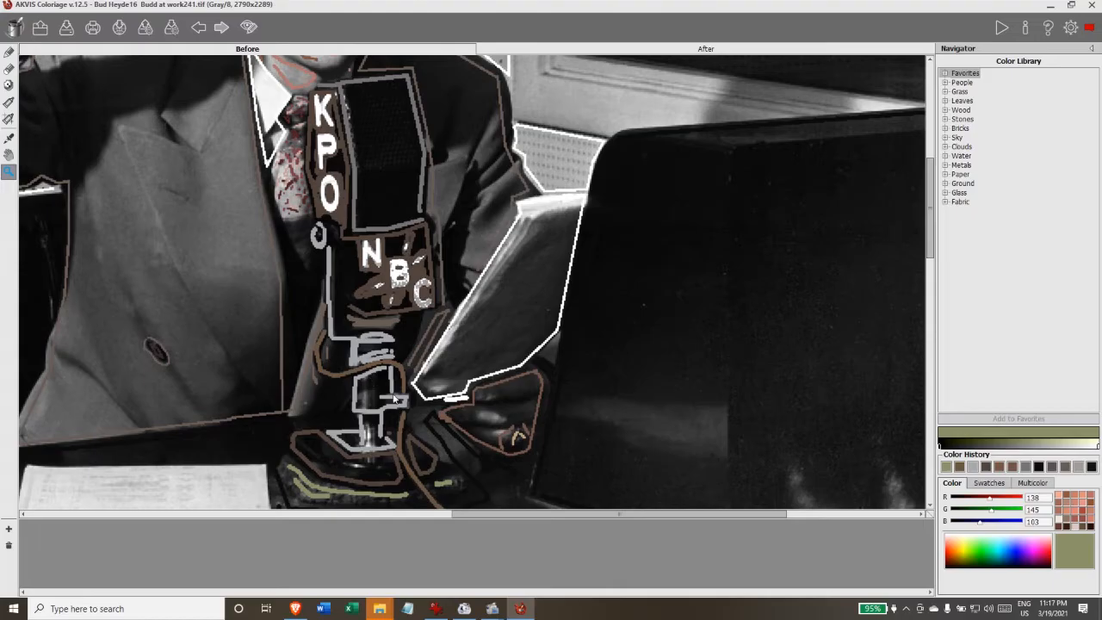
{"action": "key", "text": "alt+Tab"}
{"action": "key", "text": "alt+Tab"}
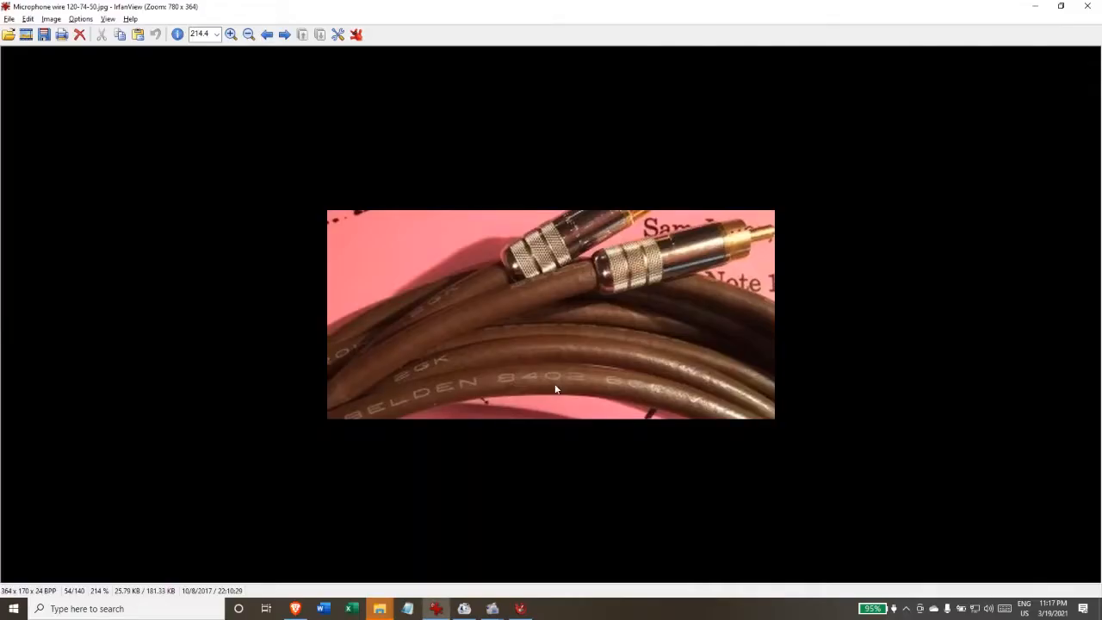
{"action": "key", "text": "alt+Tab"}
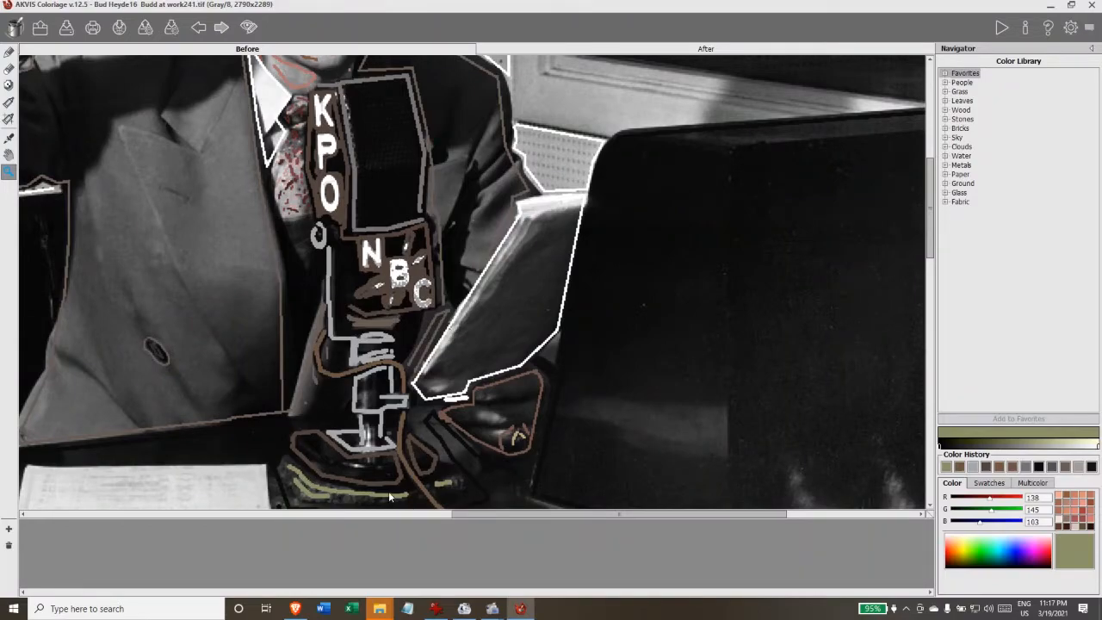
{"action": "scroll", "coordinate": [353, 470], "scroll_direction": "down", "scroll_amount": 1}
{"action": "scroll", "coordinate": [321, 434], "scroll_direction": "down", "scroll_amount": 2}
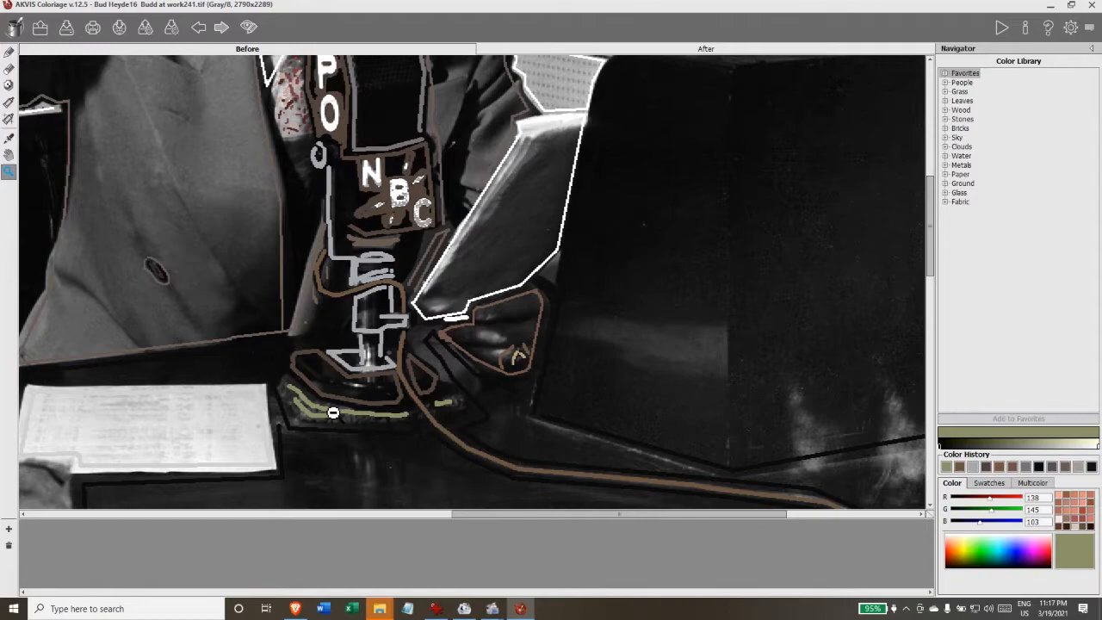
{"action": "key", "text": "alt+Tab"}
{"action": "key", "text": "alt+Tab"}
{"action": "key", "text": "alt+Tab"}
{"action": "key", "text": "alt+Tab"}
{"action": "key", "text": "alt+Tab"}
{"action": "key", "text": "alt+Tab"}
{"action": "key", "text": "alt+Tab"}
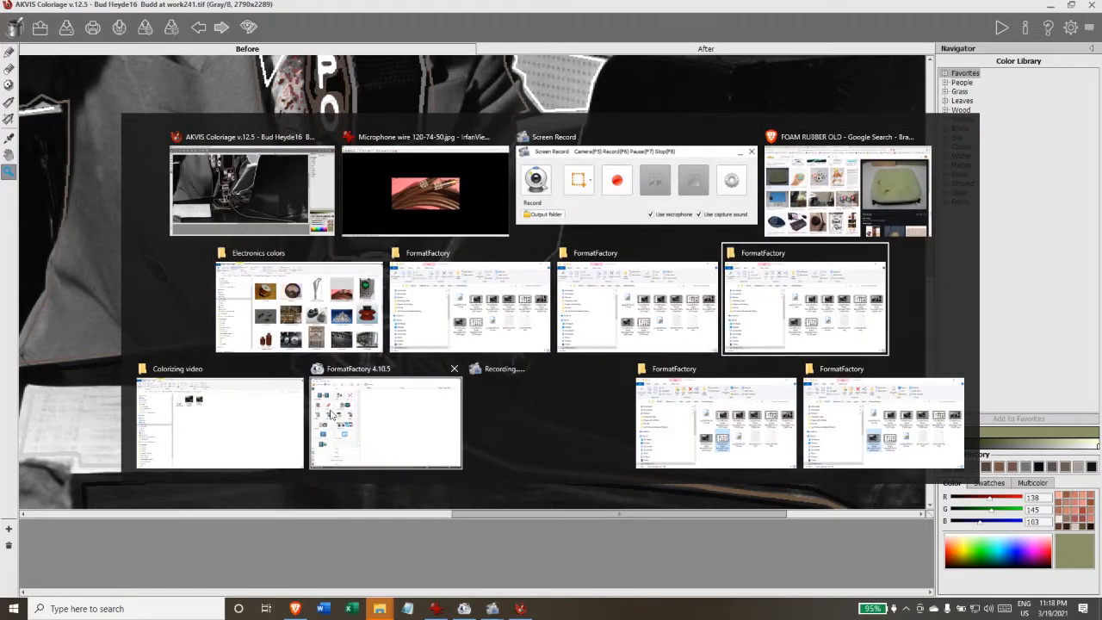
{"action": "key", "text": "alt+Tab"}
{"action": "key", "text": "alt+Tab"}
{"action": "key", "text": "alt+Tab"}
{"action": "key", "text": "alt+Tab"}
{"action": "left_click", "coordinate": [767, 232]}
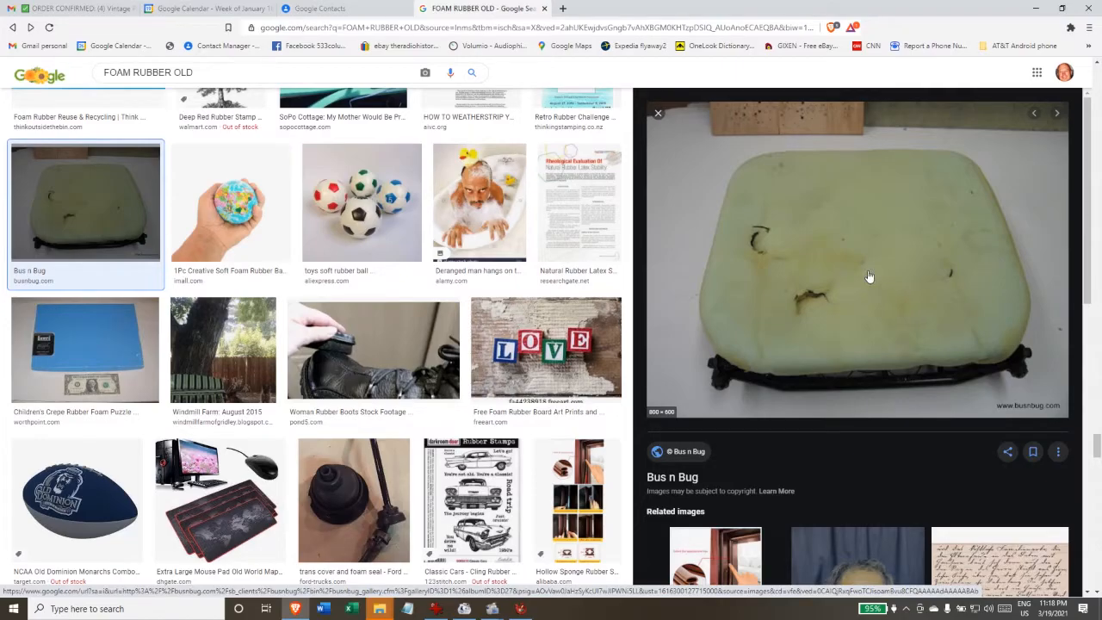
{"action": "key", "text": "alt+Tab"}
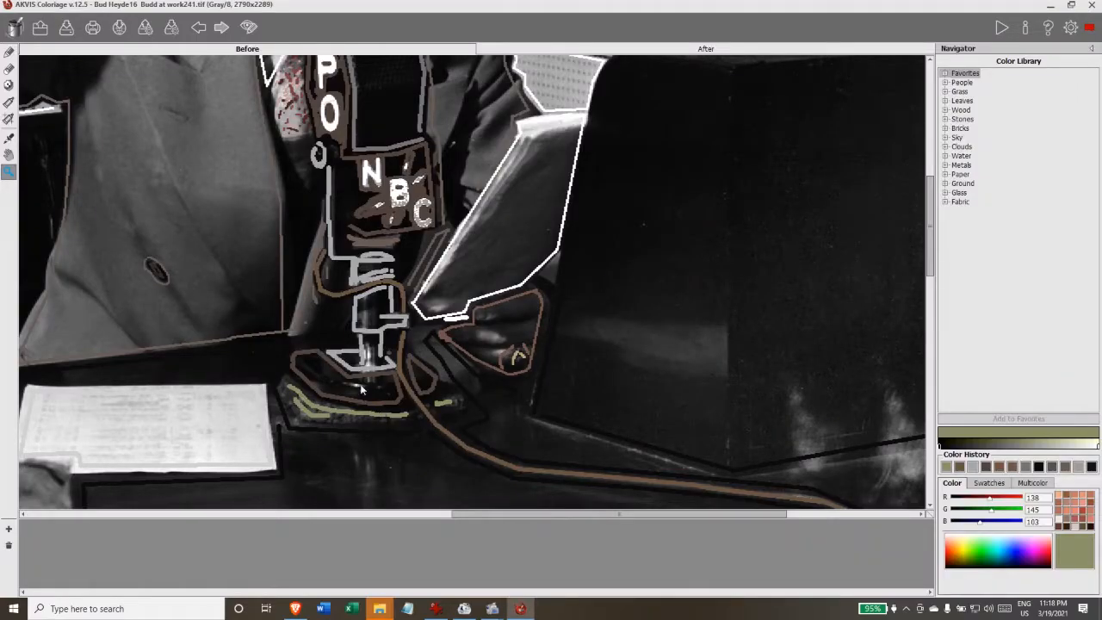
Run the colorization and fit the whole photo to inspect the colorized announcer and desk
{"action": "left_click", "coordinate": [1001, 28]}
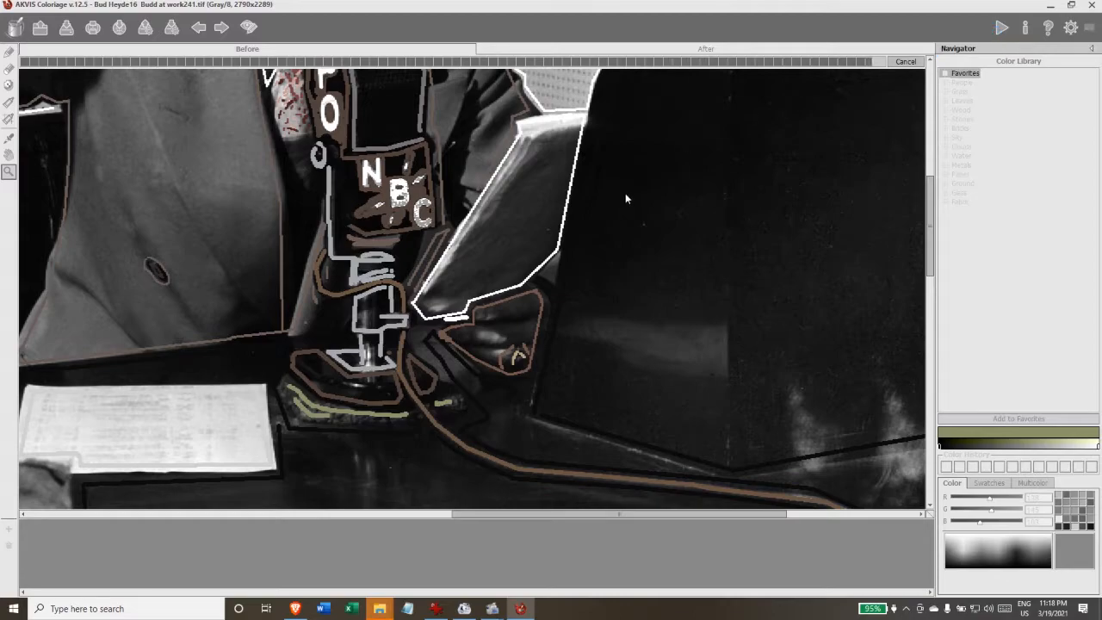
{"action": "scroll", "coordinate": [629, 198], "scroll_direction": "up", "scroll_amount": 2}
{"action": "scroll", "coordinate": [631, 196], "scroll_direction": "up", "scroll_amount": 2}
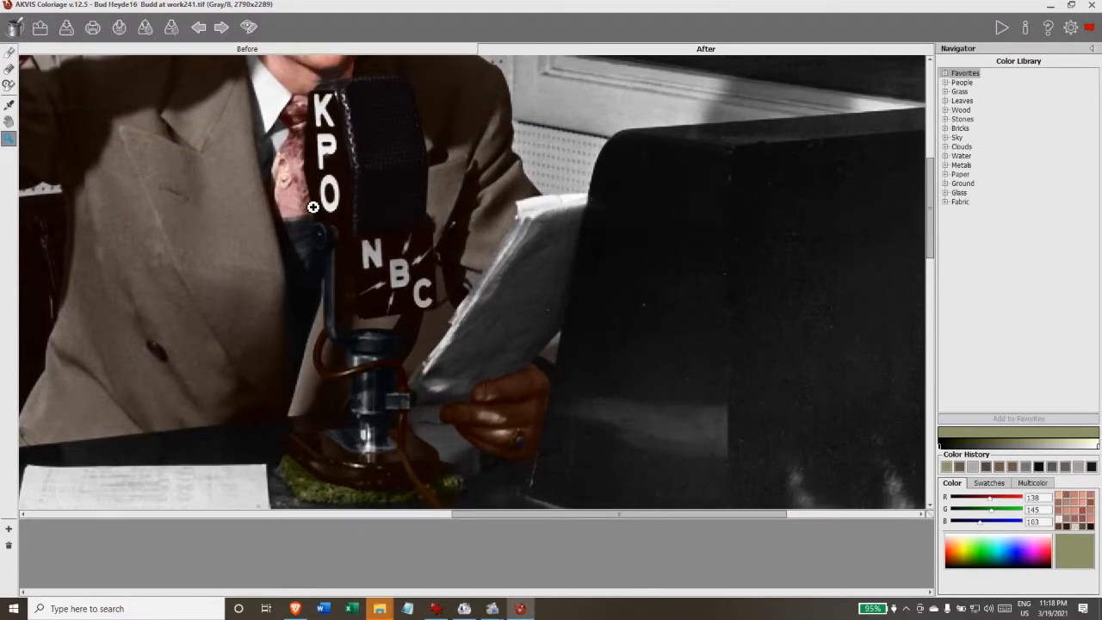
{"action": "left_click", "coordinate": [392, 258], "text": "alt"}
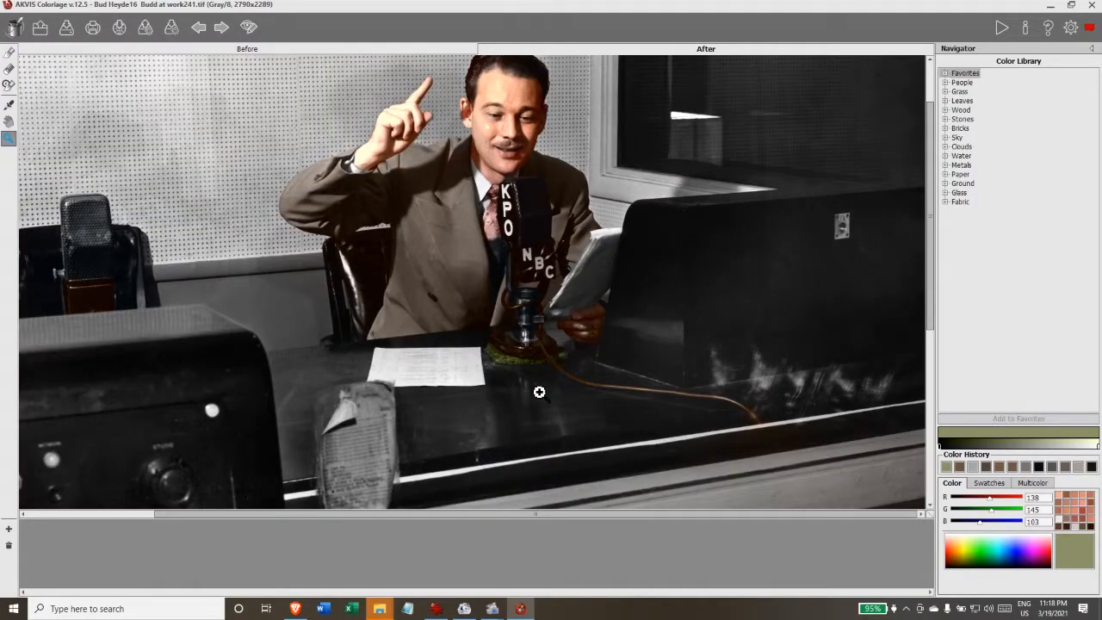
{"action": "left_click_drag", "start_coordinate": [364, 512], "coordinate": [280, 515]}
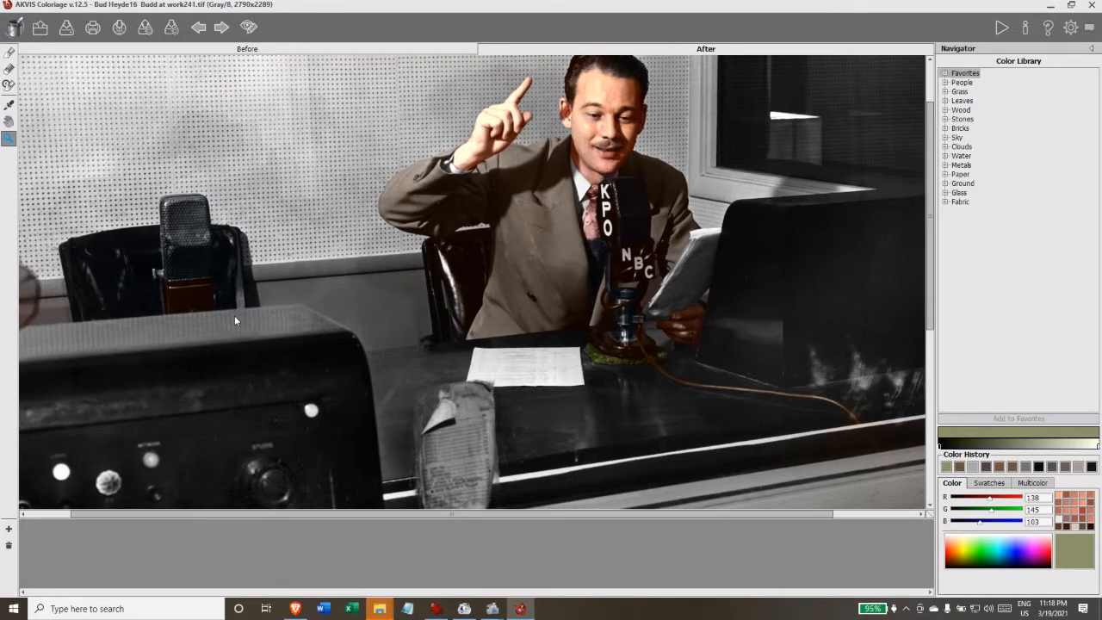
{"action": "left_click_drag", "start_coordinate": [336, 514], "coordinate": [385, 514]}
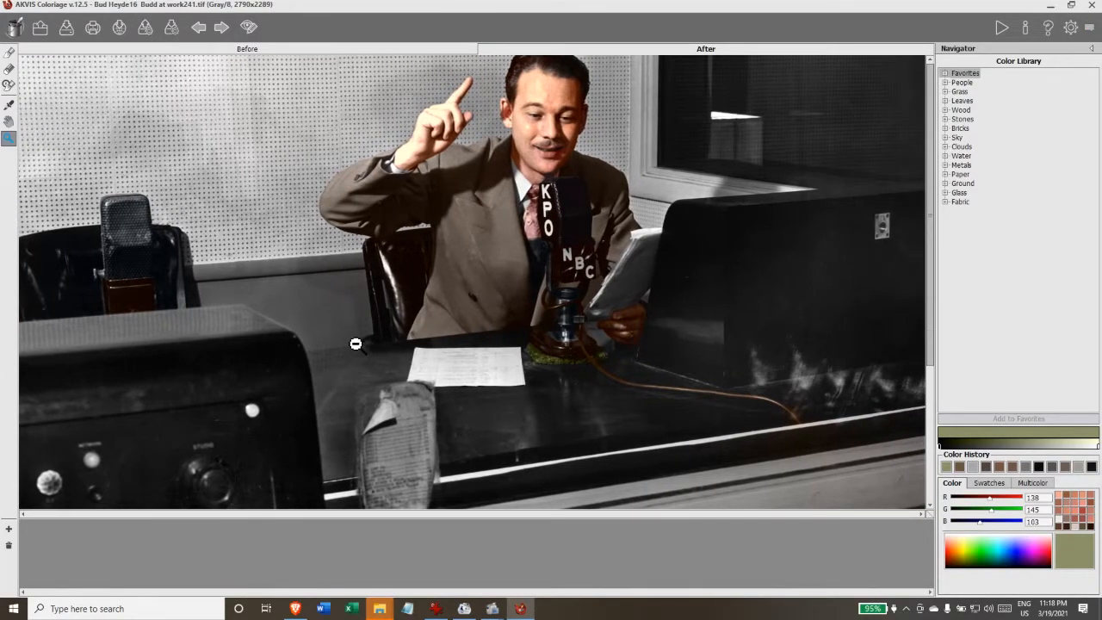
{"action": "key", "text": "ctrl+0"}
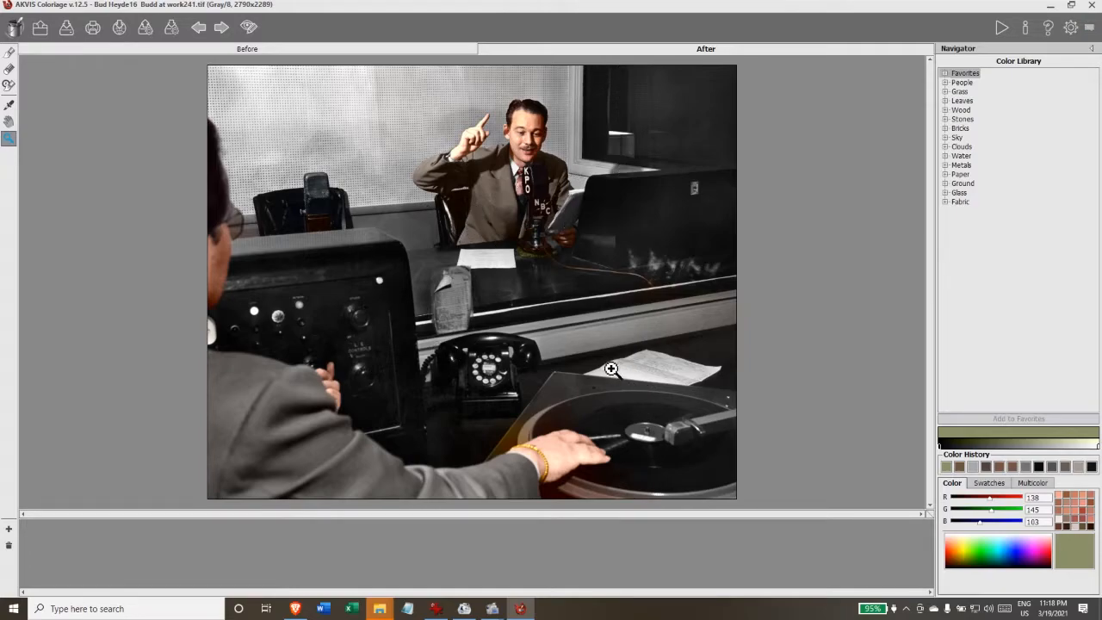
Zoom in around the crumpled paper bag to prepare outlining it
{"action": "left_click", "coordinate": [458, 303]}
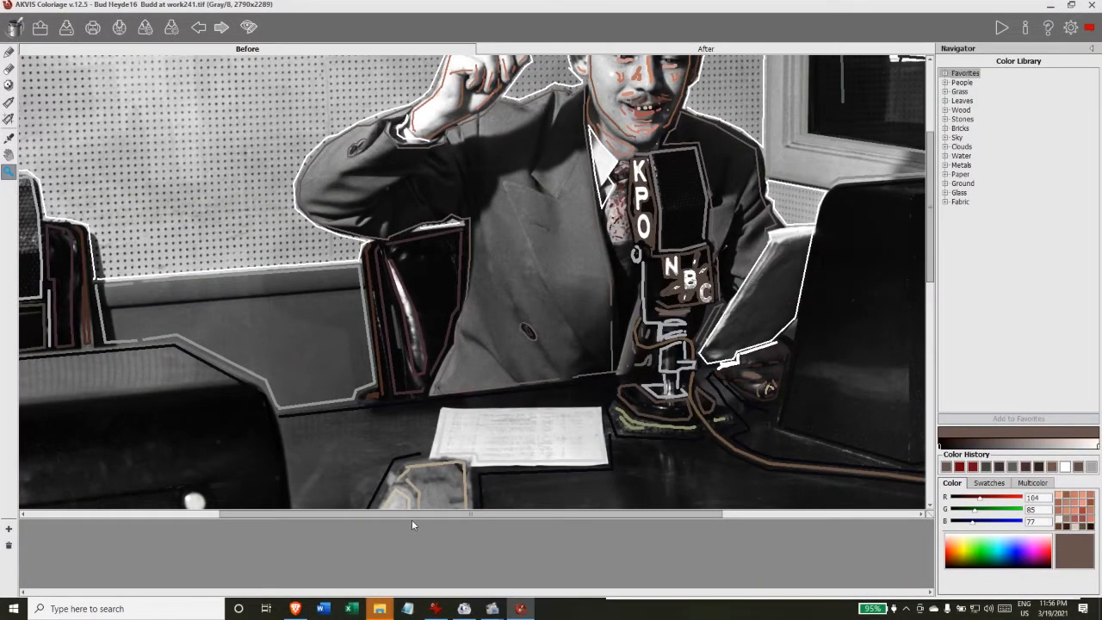
{"action": "left_click_drag", "start_coordinate": [412, 515], "coordinate": [166, 530]}
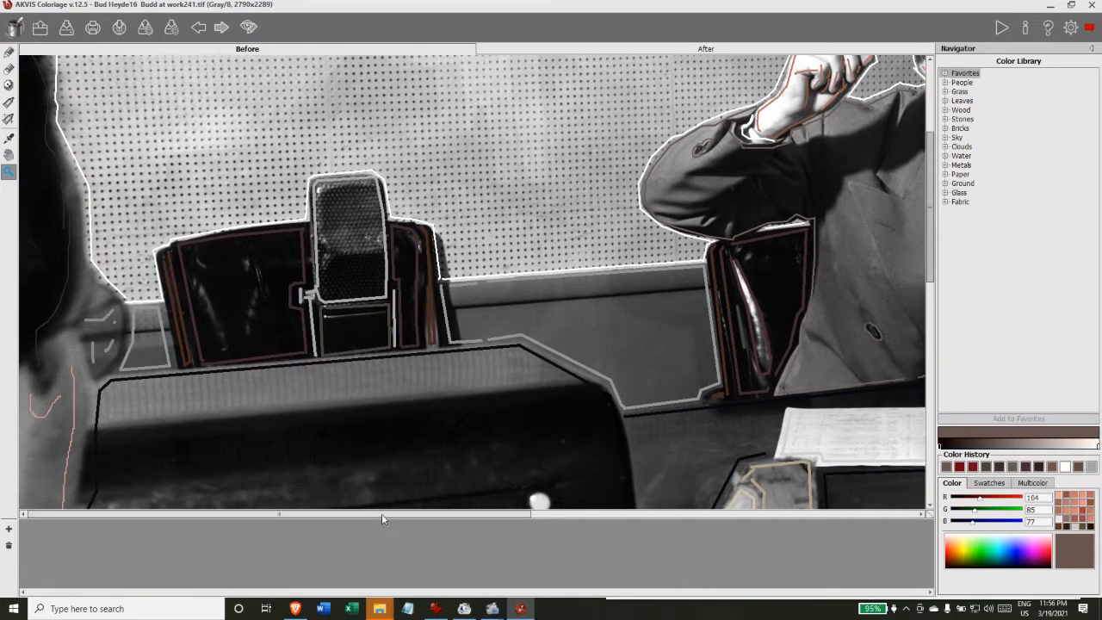
{"action": "left_click_drag", "start_coordinate": [381, 514], "coordinate": [409, 517]}
{"action": "scroll", "coordinate": [344, 450], "scroll_direction": "down", "scroll_amount": 3}
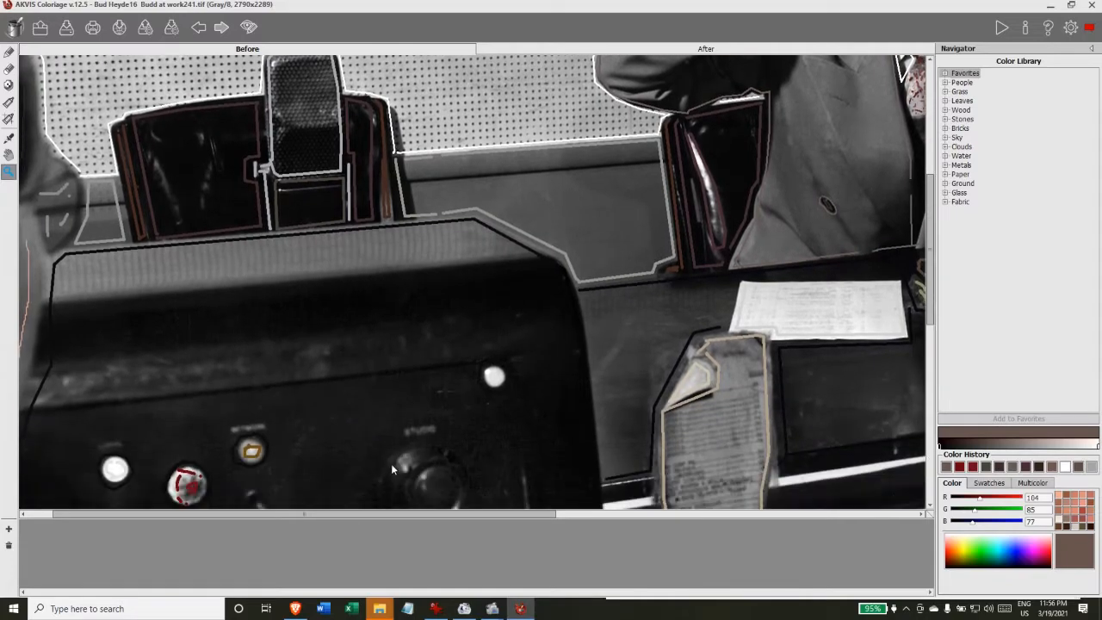
{"action": "scroll", "coordinate": [391, 464], "scroll_direction": "down", "scroll_amount": 2}
{"action": "scroll", "coordinate": [512, 458], "scroll_direction": "down", "scroll_amount": 2}
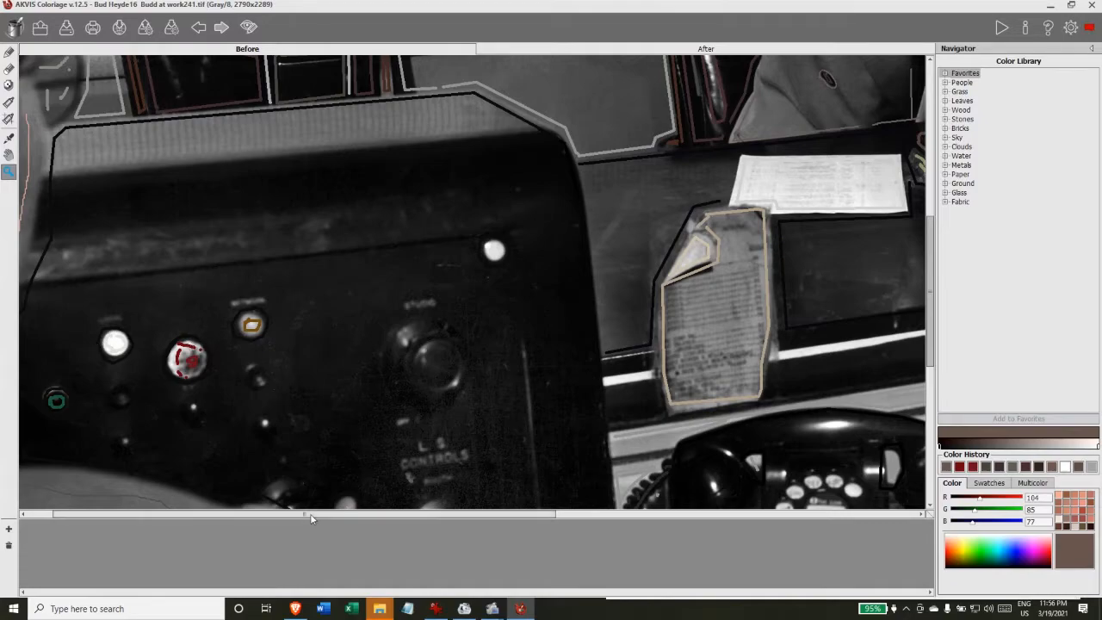
{"action": "left_click_drag", "start_coordinate": [312, 517], "coordinate": [538, 518]}
{"action": "scroll", "coordinate": [449, 366], "scroll_direction": "up", "scroll_amount": 1}
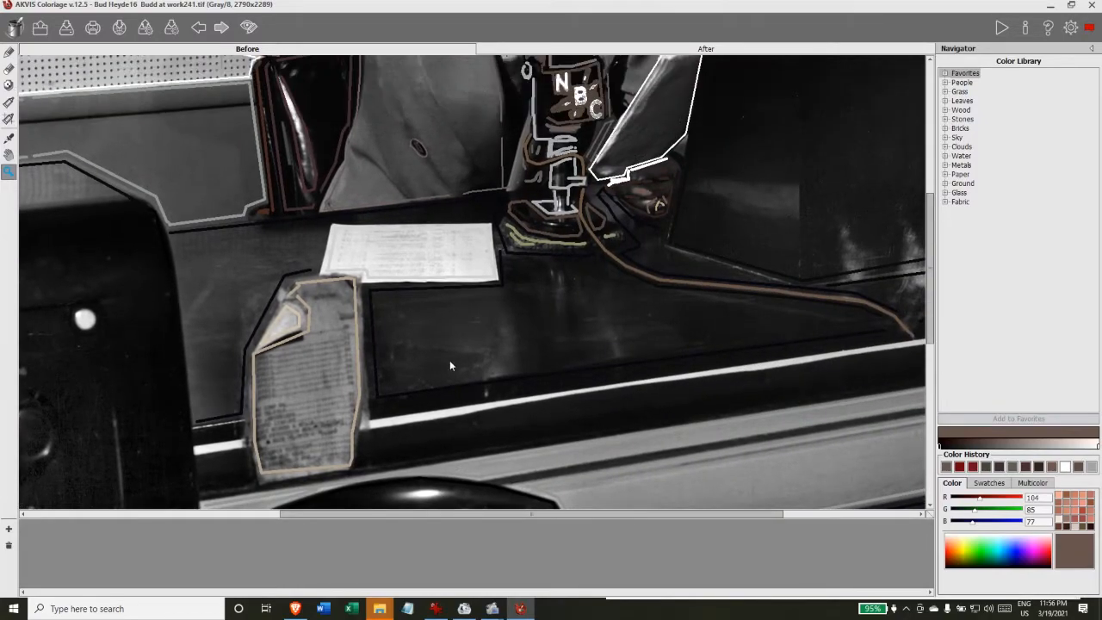
{"action": "scroll", "coordinate": [449, 366], "scroll_direction": "up", "scroll_amount": 3}
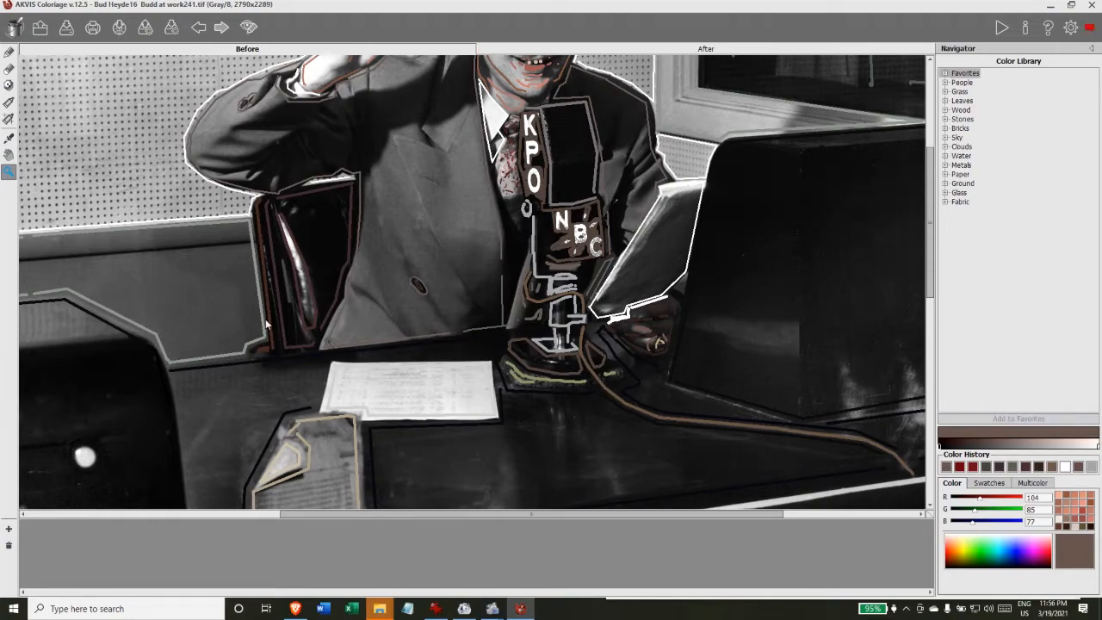
{"action": "left_click_drag", "start_coordinate": [376, 514], "coordinate": [603, 514]}
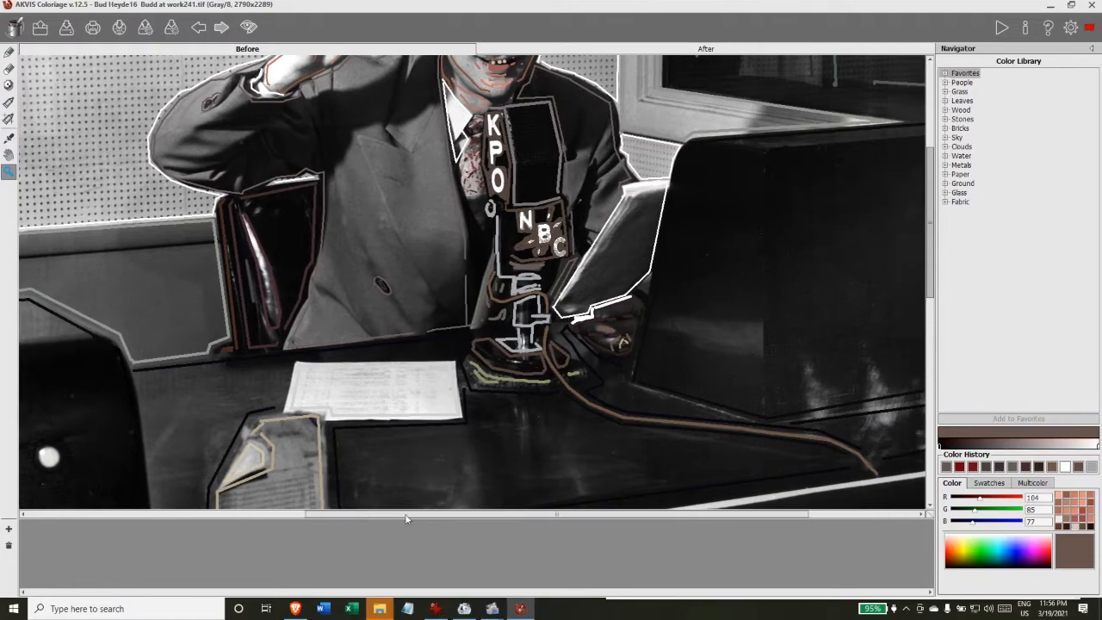
{"action": "scroll", "coordinate": [607, 493], "scroll_direction": "down", "scroll_amount": 2}
{"action": "scroll", "coordinate": [588, 470], "scroll_direction": "down", "scroll_amount": 2}
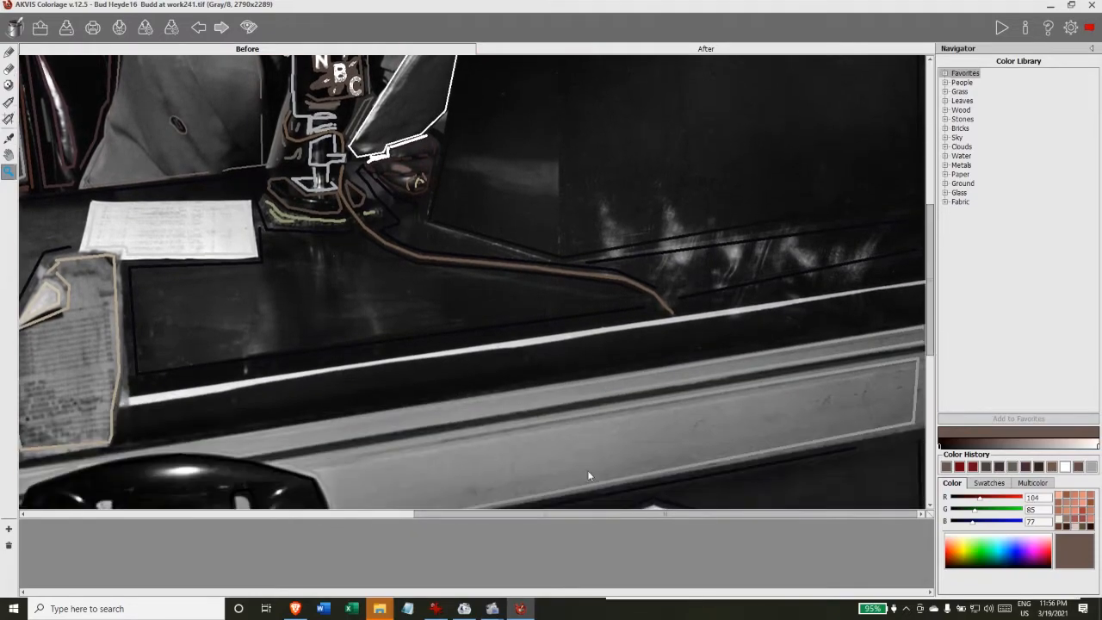
{"action": "scroll", "coordinate": [587, 470], "scroll_direction": "down", "scroll_amount": 2}
{"action": "scroll", "coordinate": [574, 477], "scroll_direction": "down", "scroll_amount": 2}
{"action": "scroll", "coordinate": [575, 477], "scroll_direction": "down", "scroll_amount": 3}
{"action": "scroll", "coordinate": [565, 464], "scroll_direction": "down", "scroll_amount": 2}
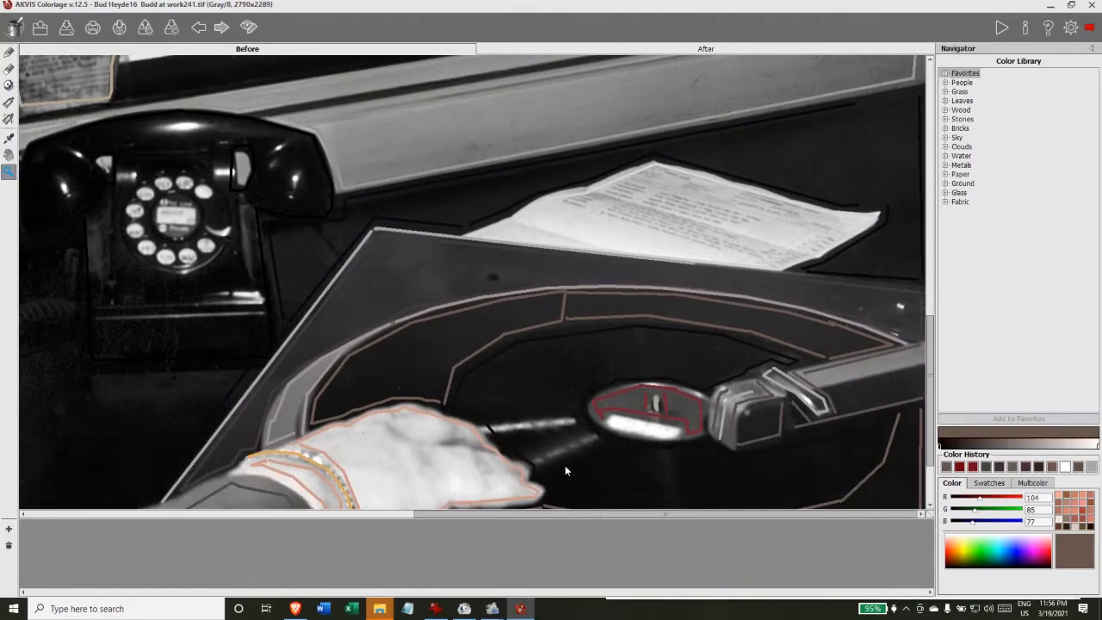
{"action": "left_click", "coordinate": [435, 609]}
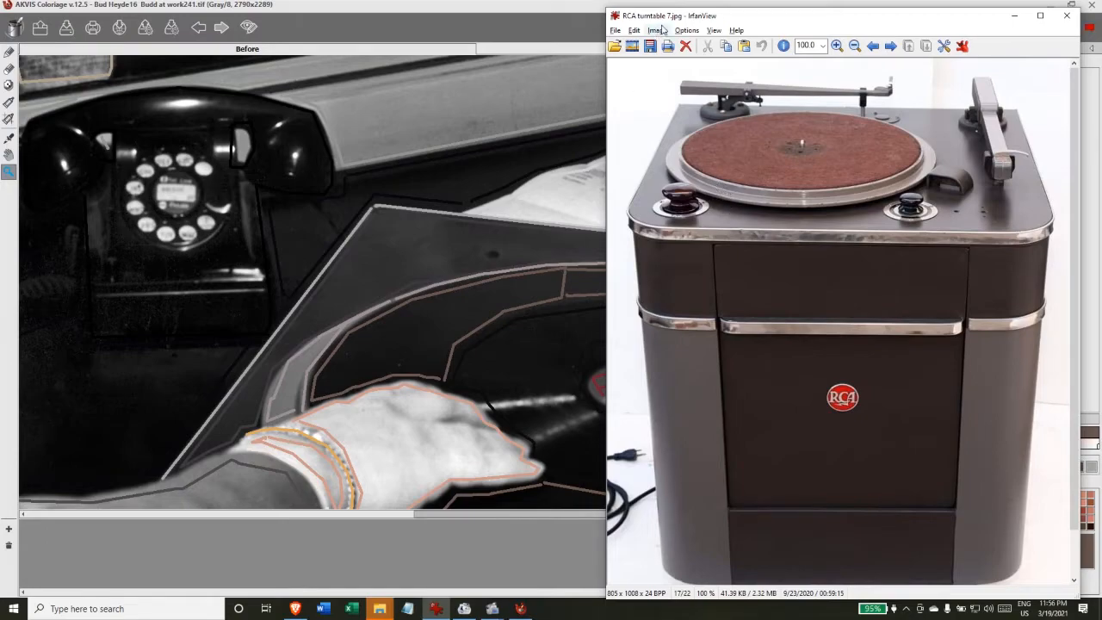
{"action": "left_click", "coordinate": [551, 28]}
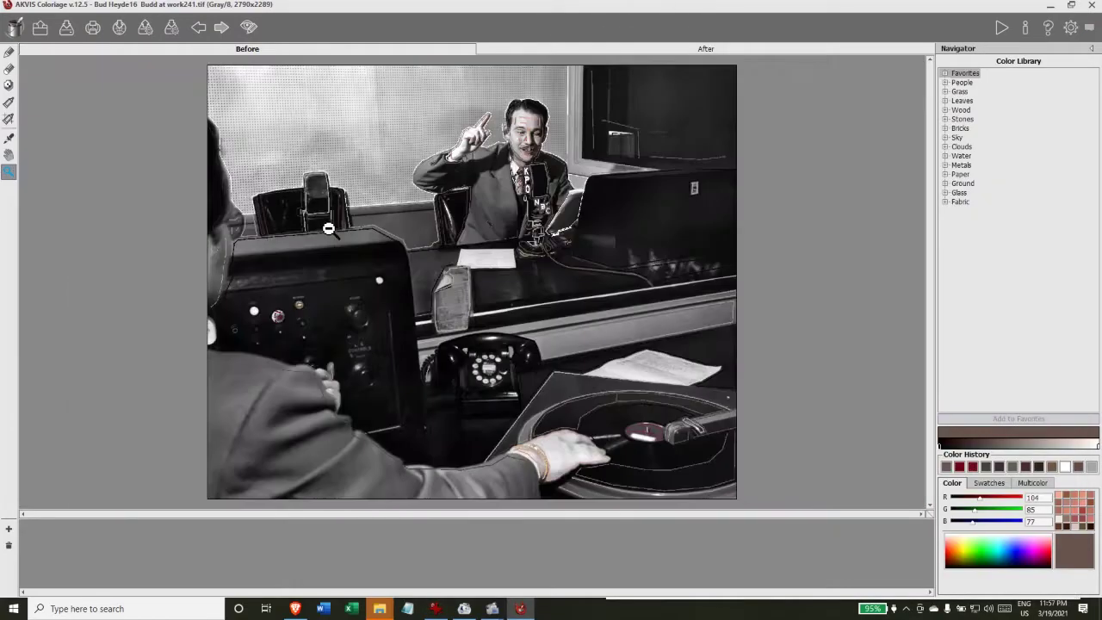
{"action": "left_click", "coordinate": [331, 241], "text": "alt"}
Run the colorization again with the new chair, console, paper and turntable strokes
{"action": "left_click", "coordinate": [1001, 27]}
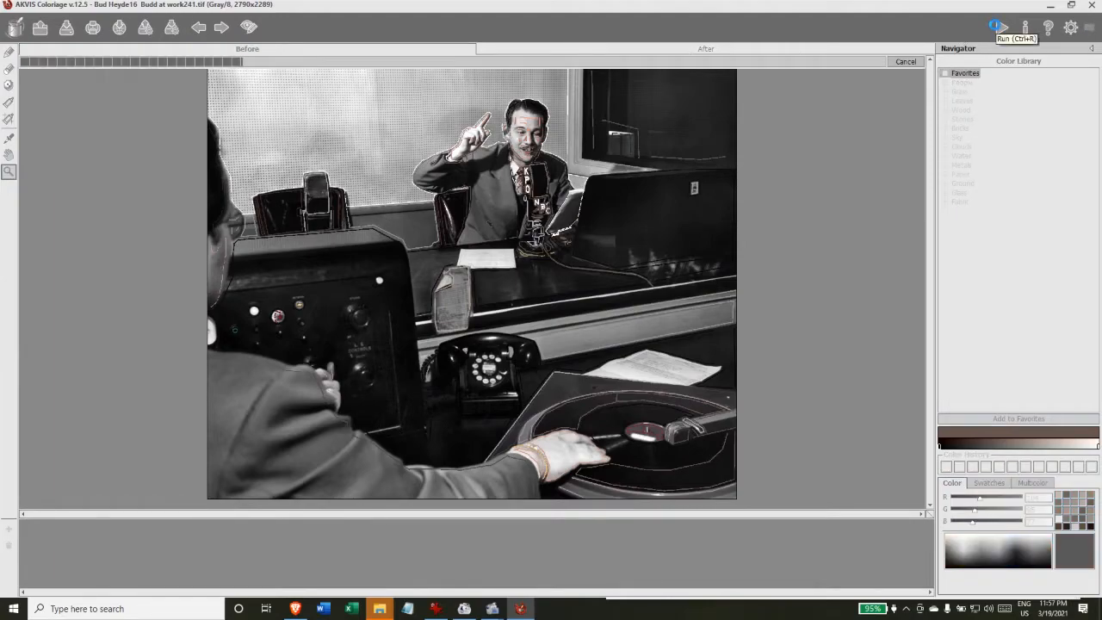